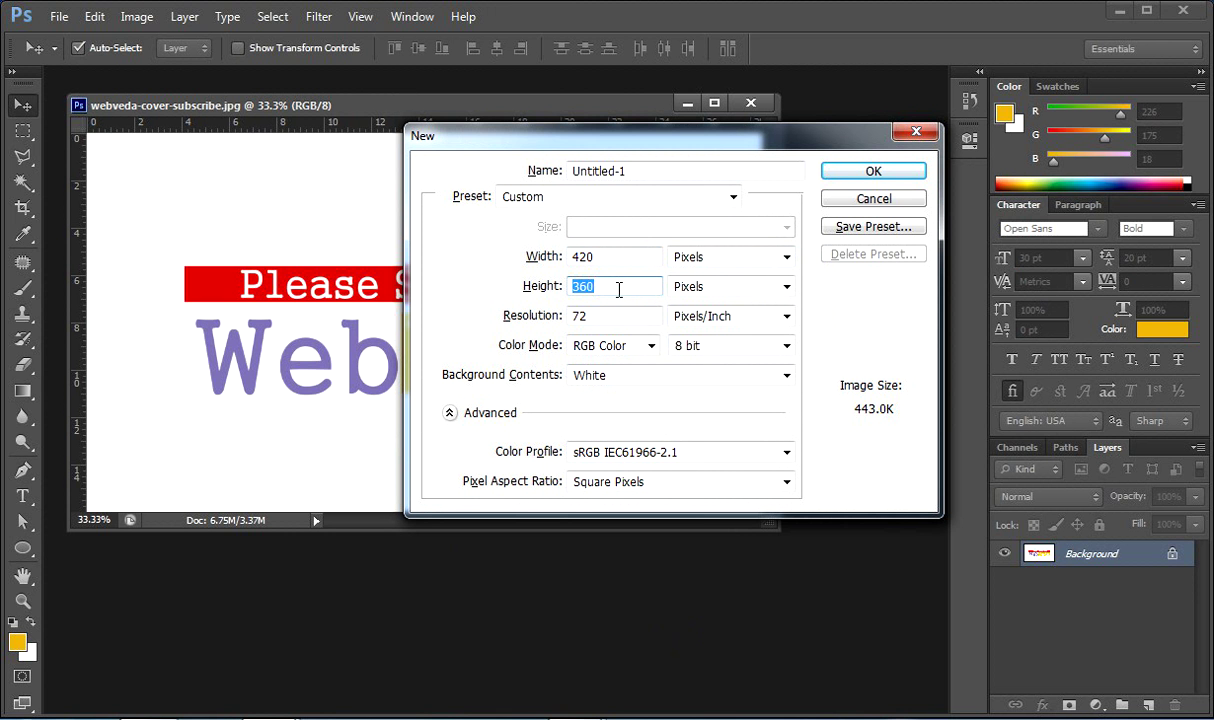
# Step: Set the new document's height to 60 pixels, create it, and float it in its own window
pyautogui.write('60')
pyautogui.click(866, 172)
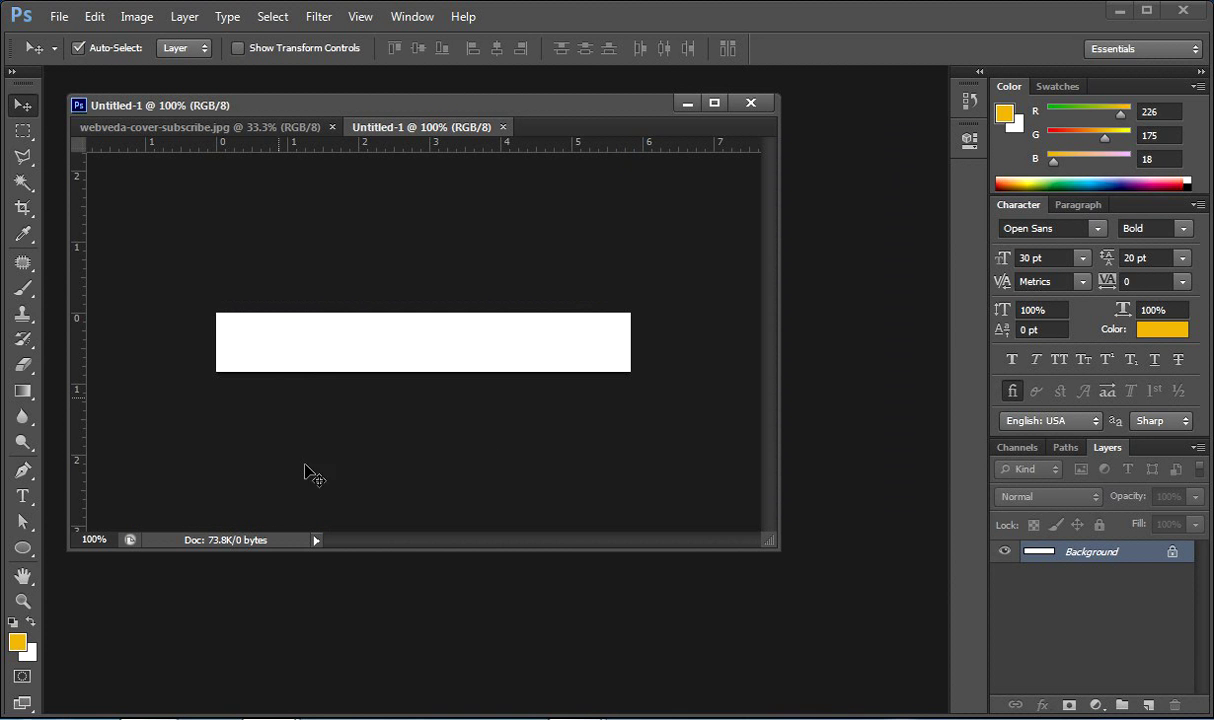
pyautogui.moveTo(470, 137); pyautogui.dragTo(439, 154)
# Step: Increase the banner's canvas height to 90 pixels, keeping the anchor at the centre
pyautogui.rightClick(436, 155)
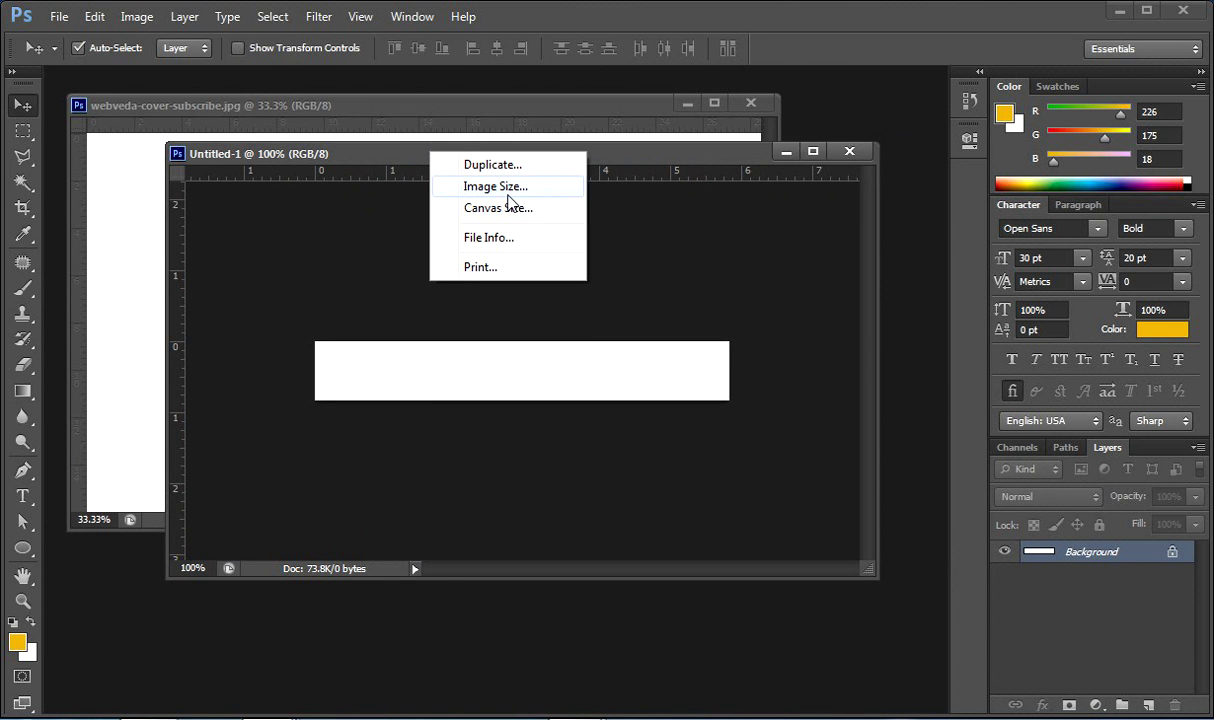
pyautogui.click(515, 208)
pyautogui.click(698, 300)
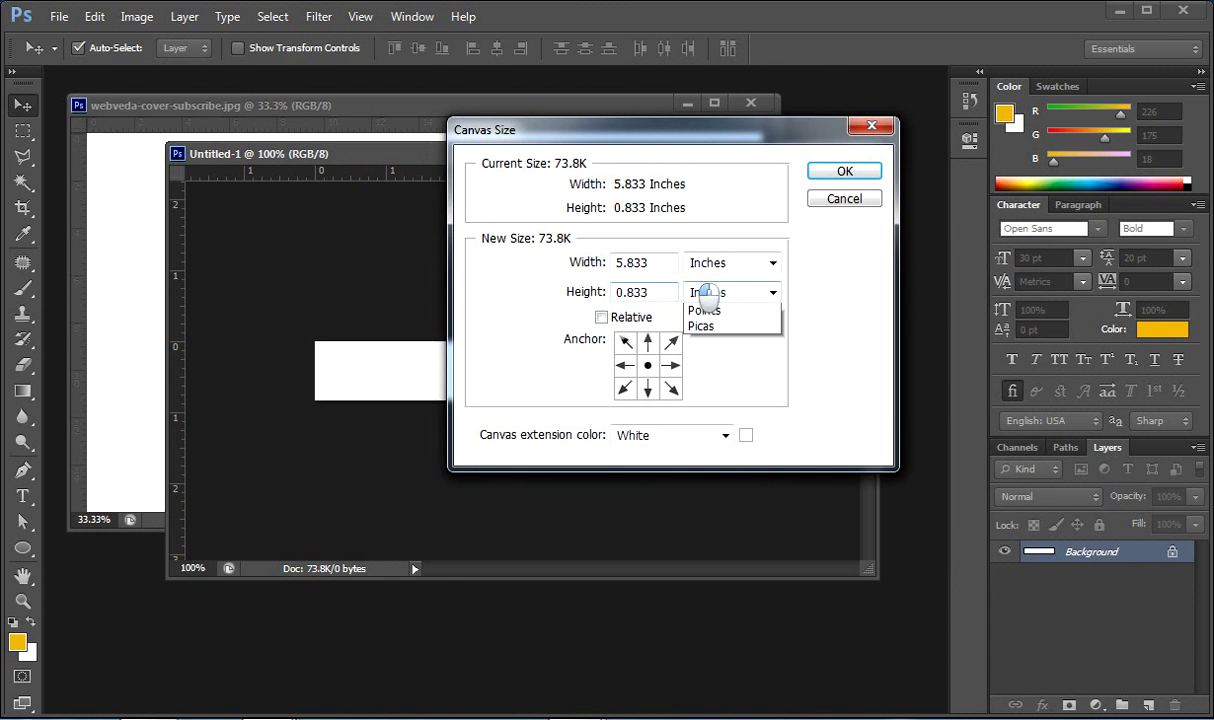
pyautogui.click(708, 324)
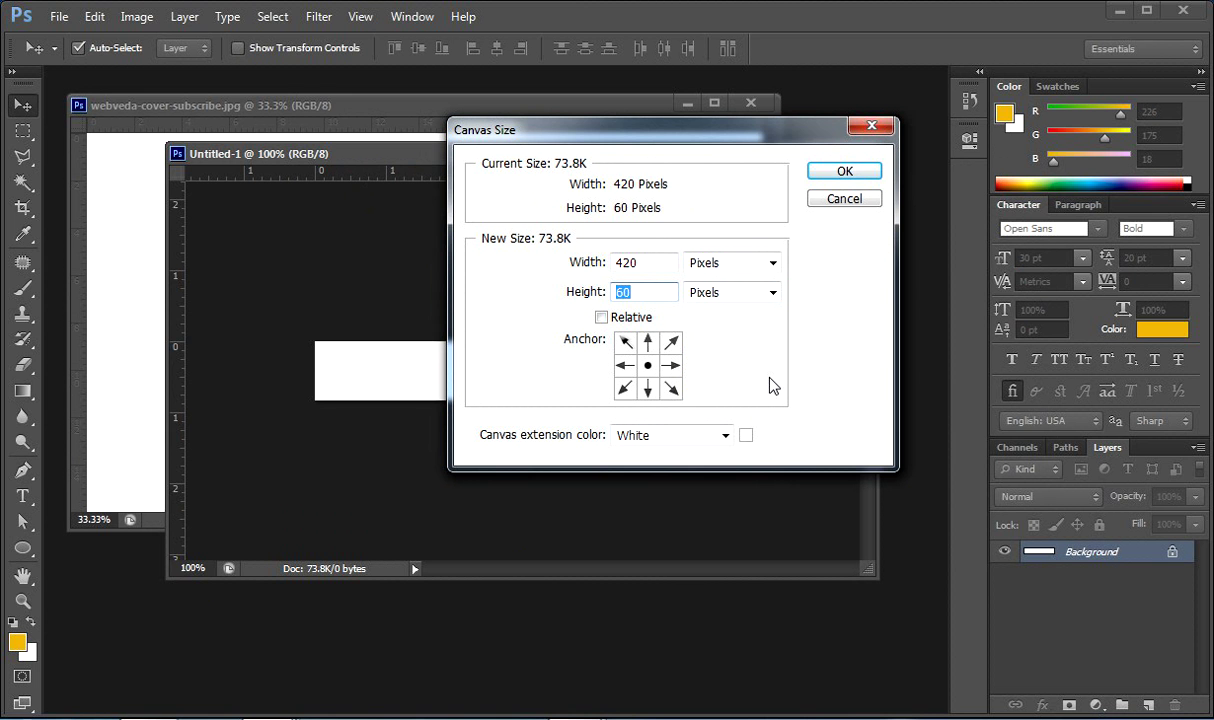
pyautogui.write('90')
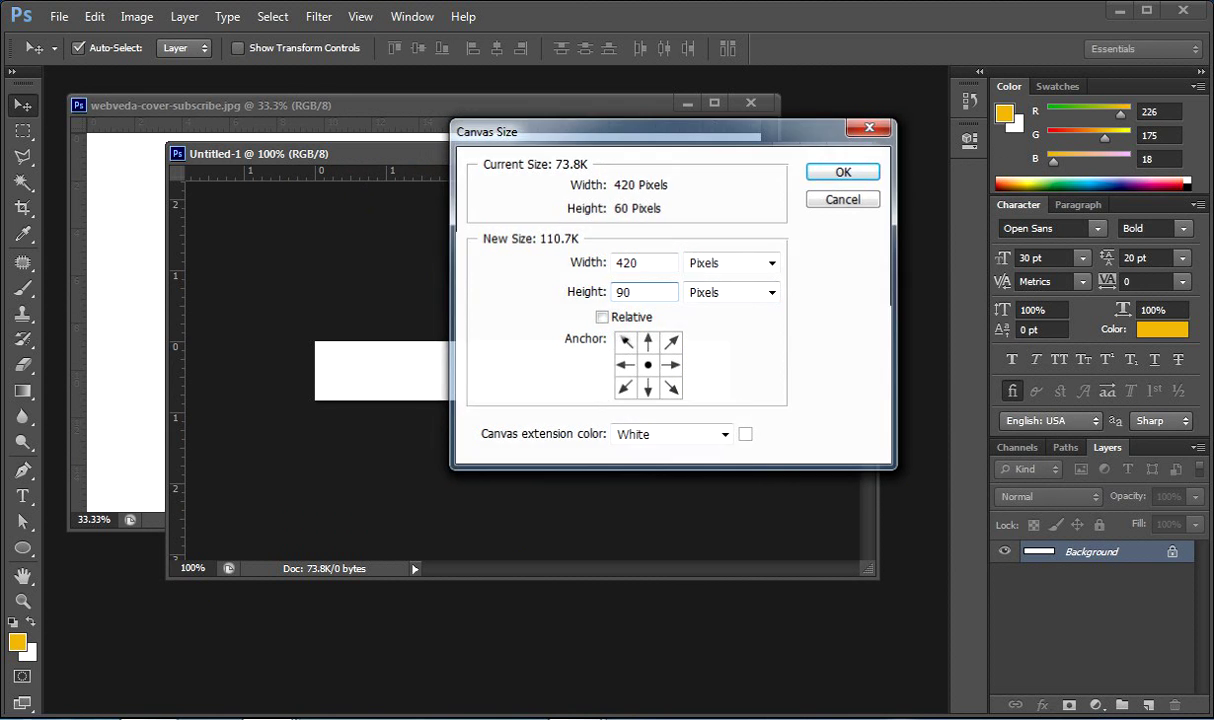
pyautogui.press('Return')
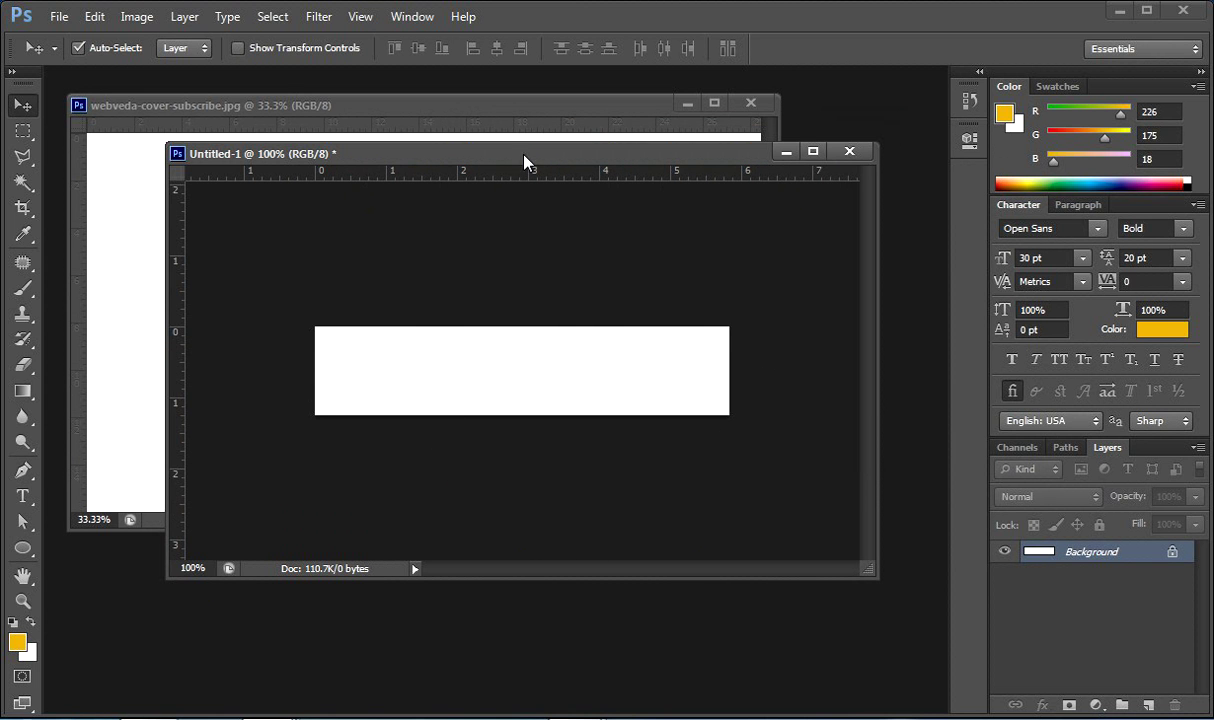
pyautogui.moveTo(496, 145); pyautogui.dragTo(514, 158)
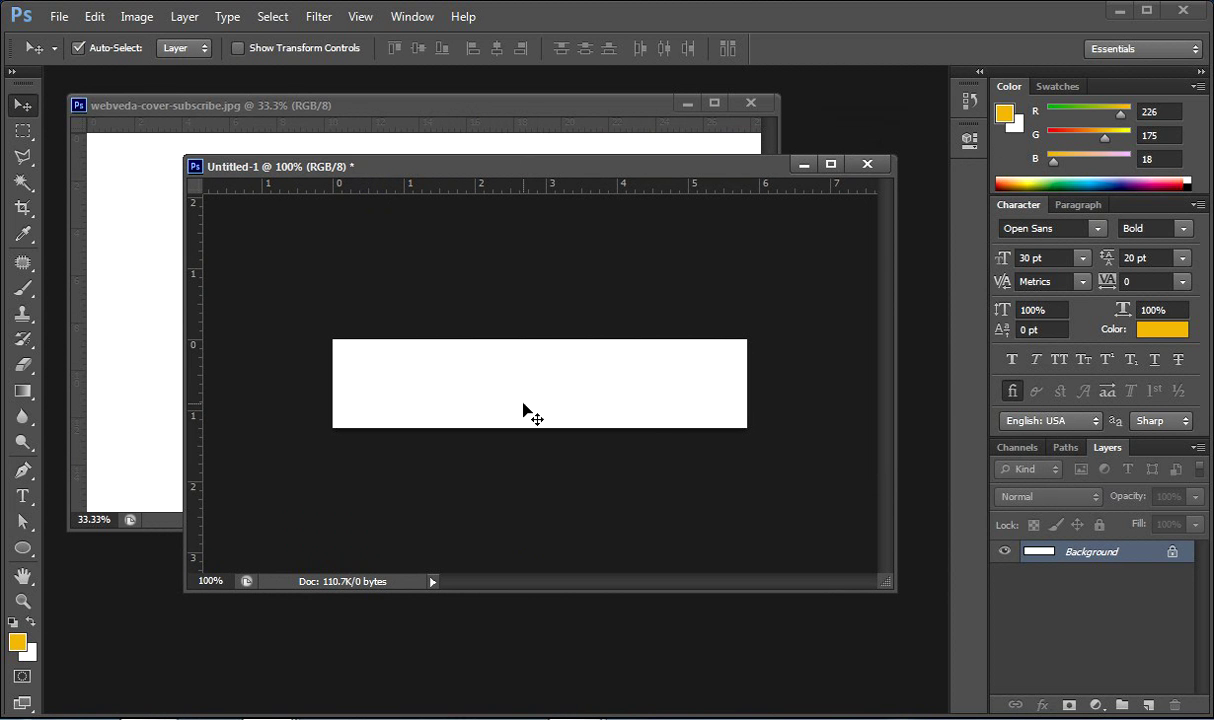
# Step: Add the text "WebVeda Channel" as a heading on the white banner
pyautogui.click(24, 497)
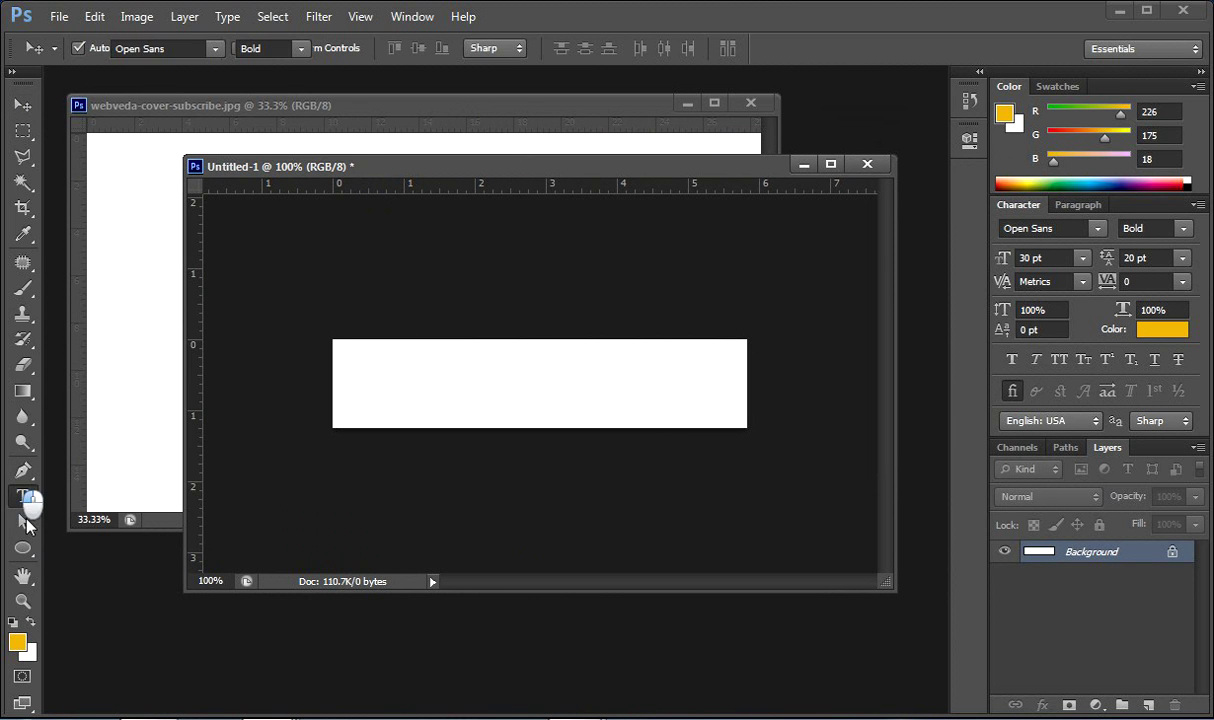
pyautogui.click(379, 390)
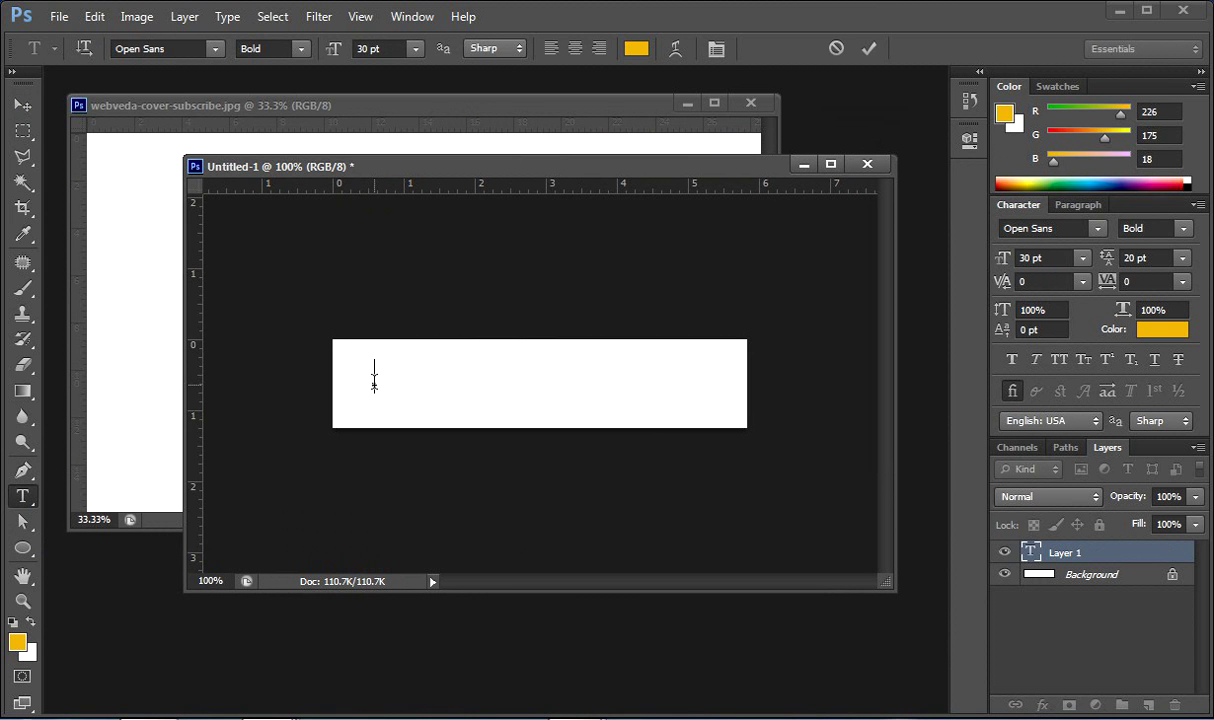
pyautogui.write('Web')
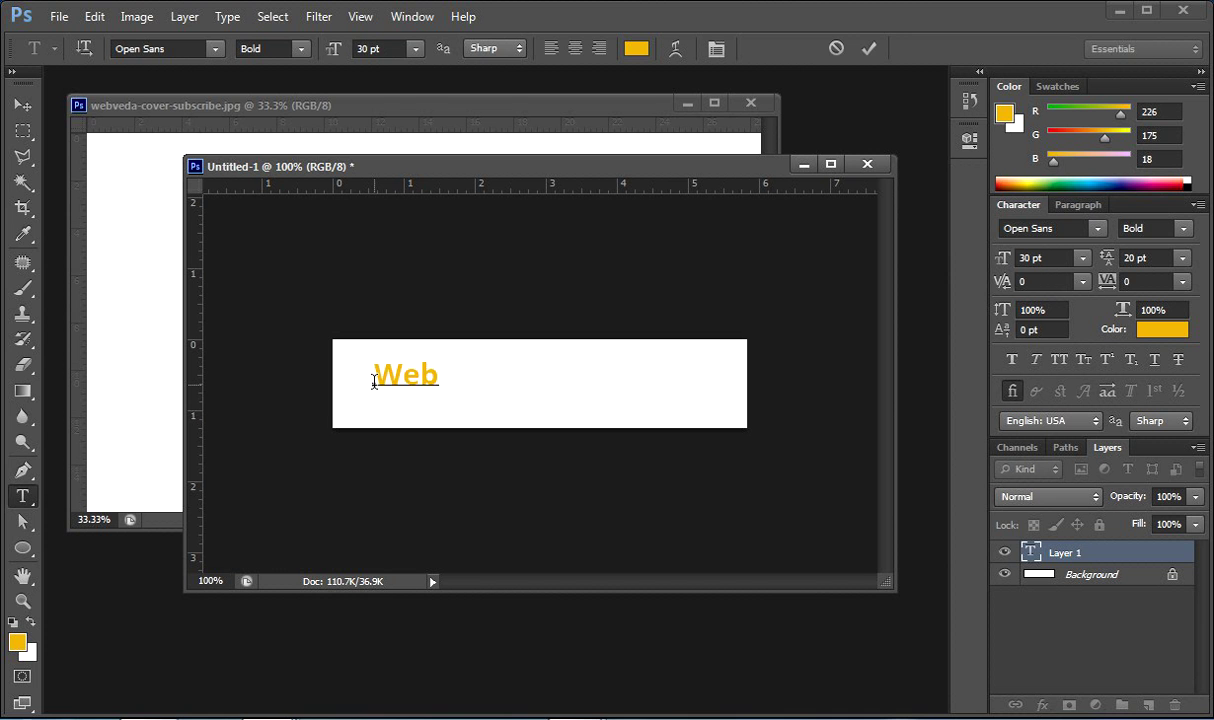
pyautogui.write('Veda Channel')
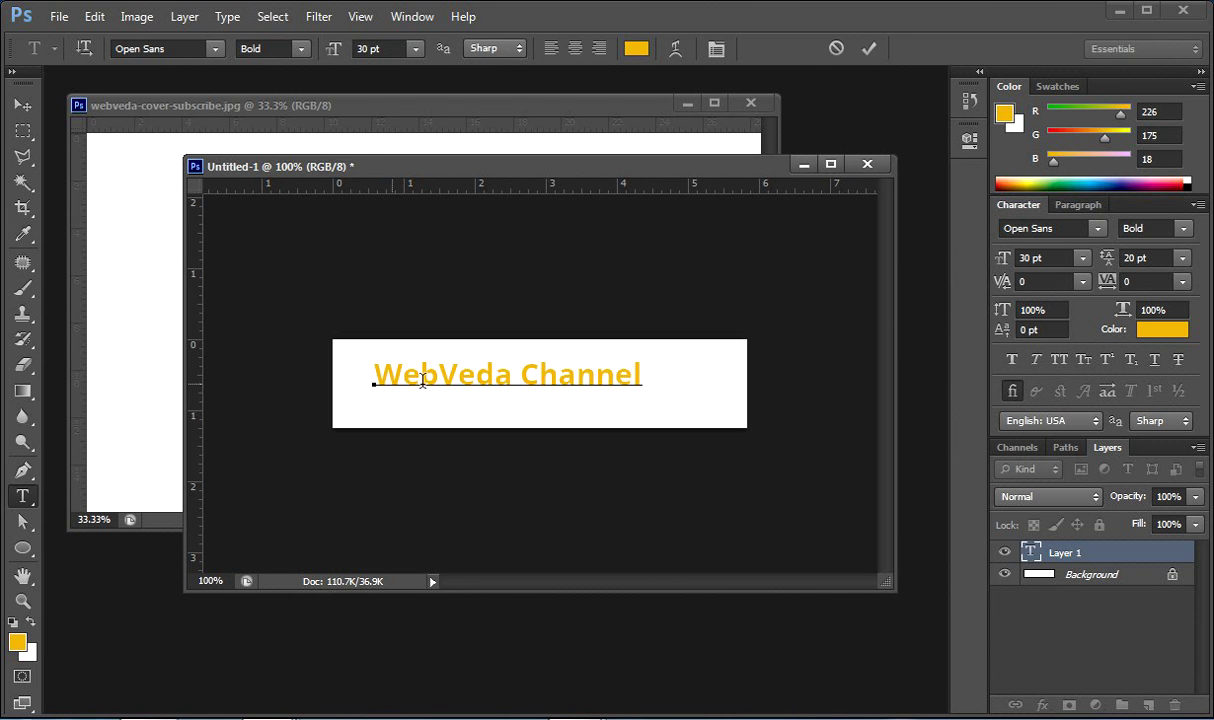
pyautogui.click(22, 104)
# Step: Recolour the heading teal (RGB 19, 140, 144) and centre it in the upper part of the banner
pyautogui.click(19, 643)
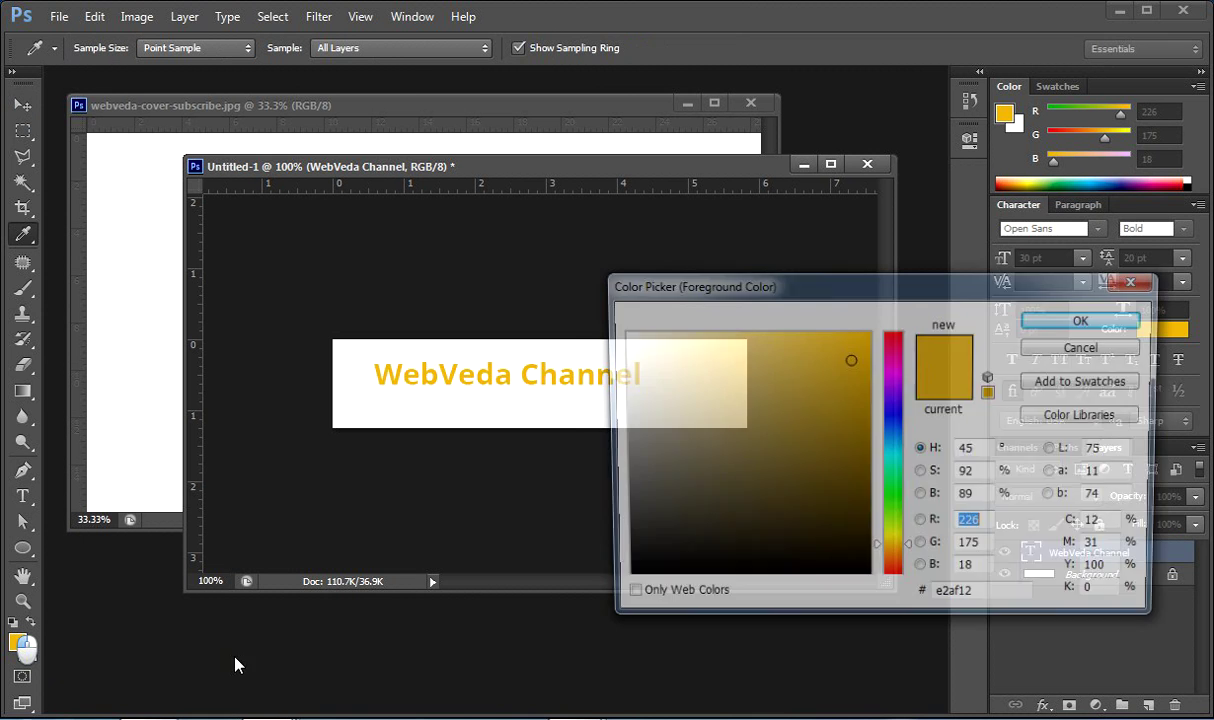
pyautogui.moveTo(893, 472); pyautogui.dragTo(893, 455)
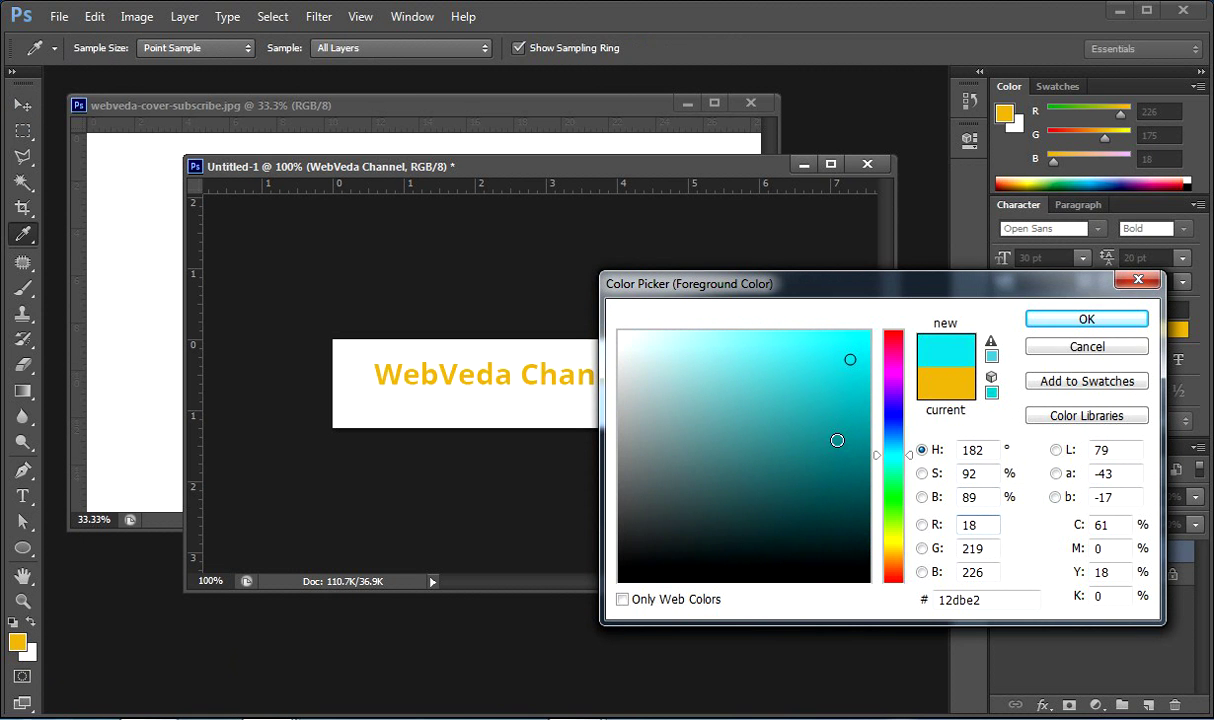
pyautogui.click(836, 440)
pyautogui.click(1087, 318)
pyautogui.moveTo(596, 377); pyautogui.dragTo(636, 372)
pyautogui.hotkey('alt', 'BackSpace')
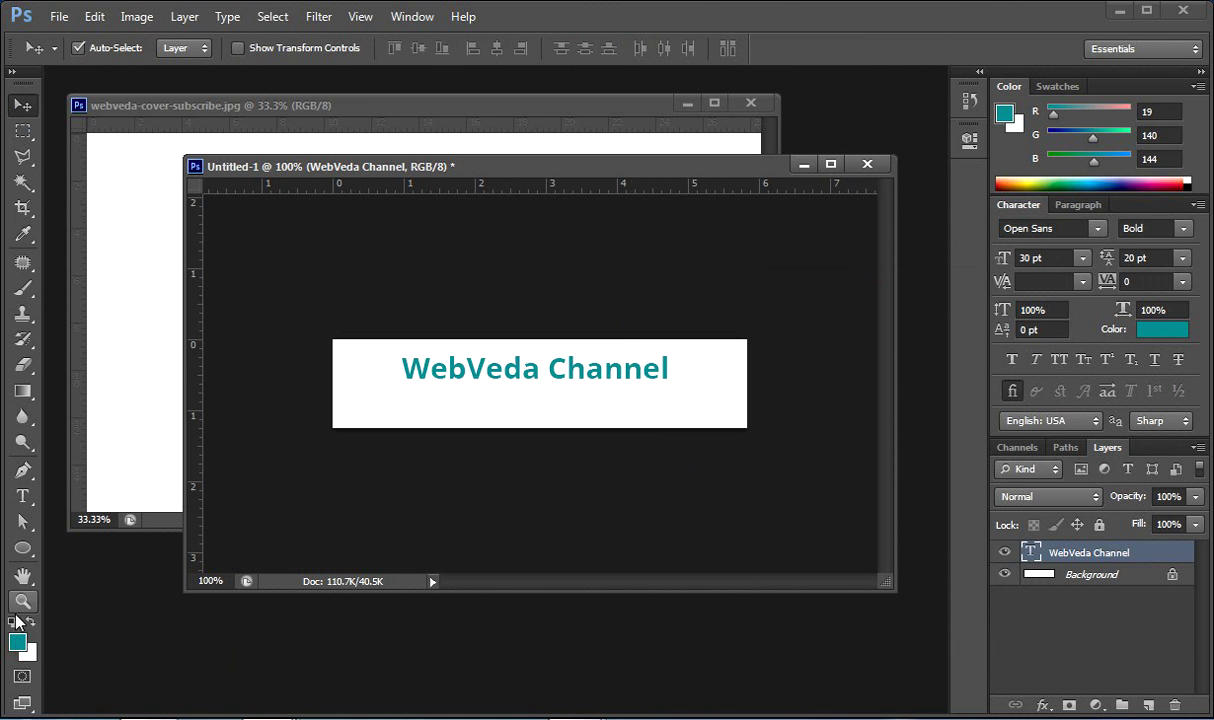
# Step: Add a second text layer reading "Digital Tutorials for everyone" below the heading
pyautogui.click(22, 496)
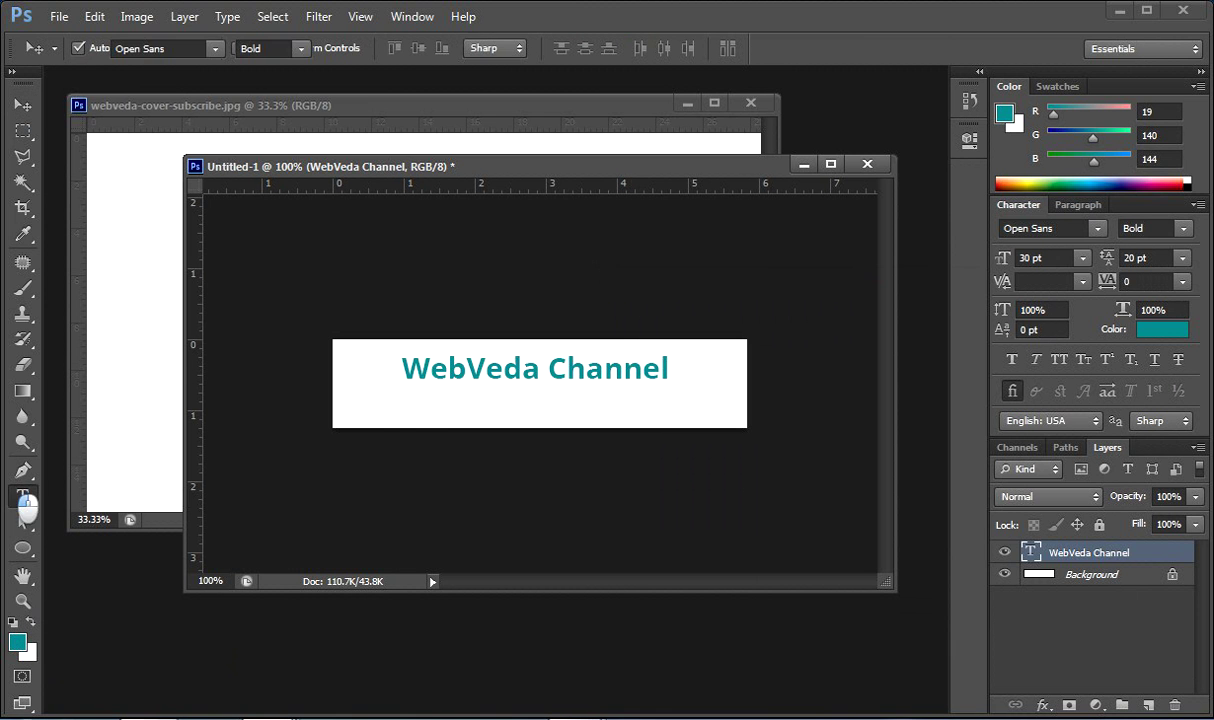
pyautogui.click(357, 410)
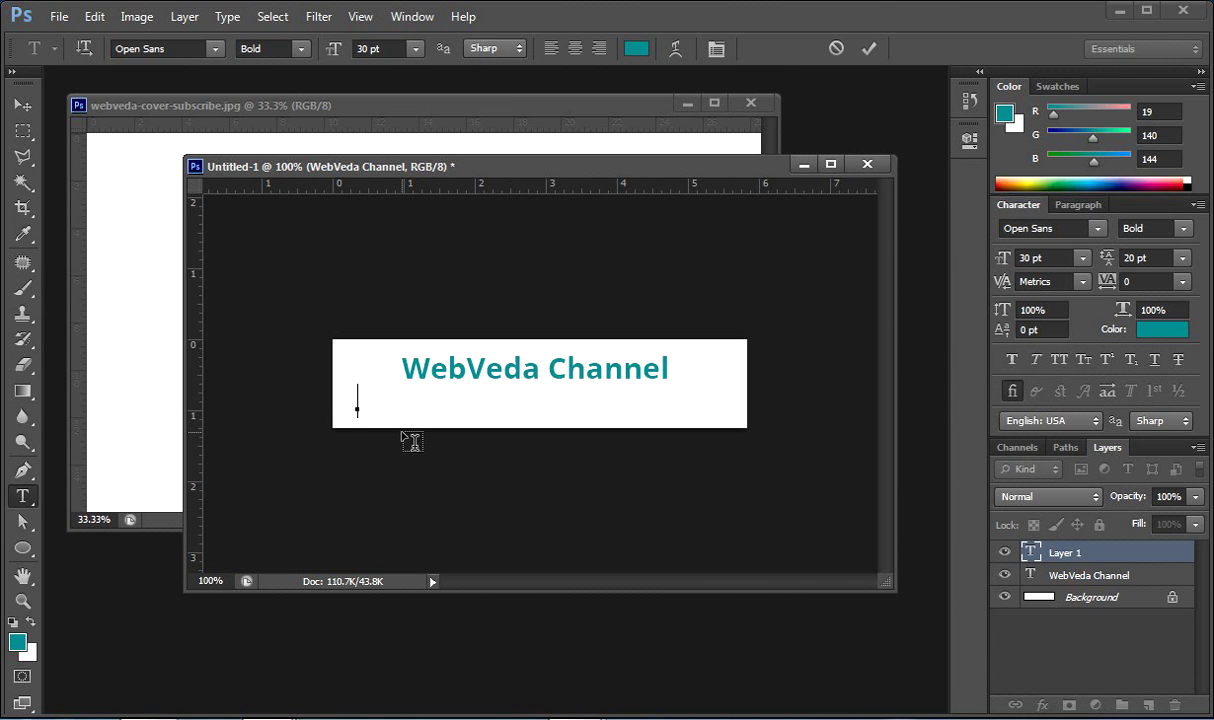
pyautogui.write('Digit')
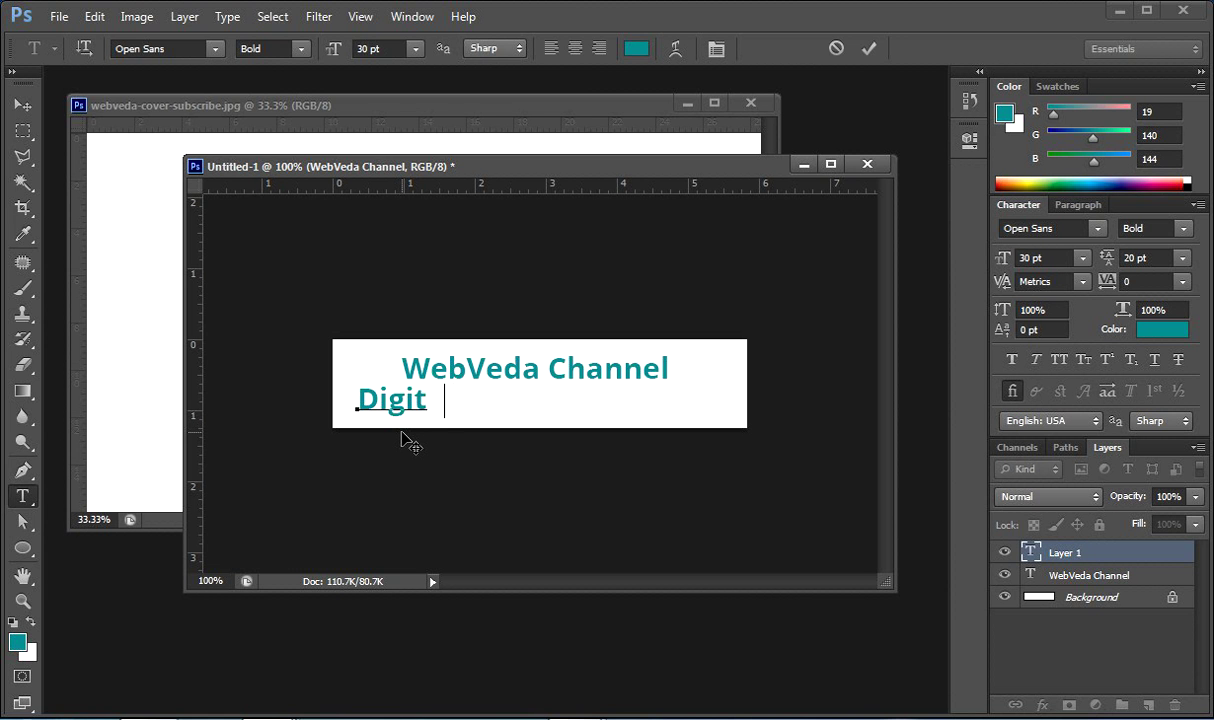
pyautogui.write('al Tut oria')
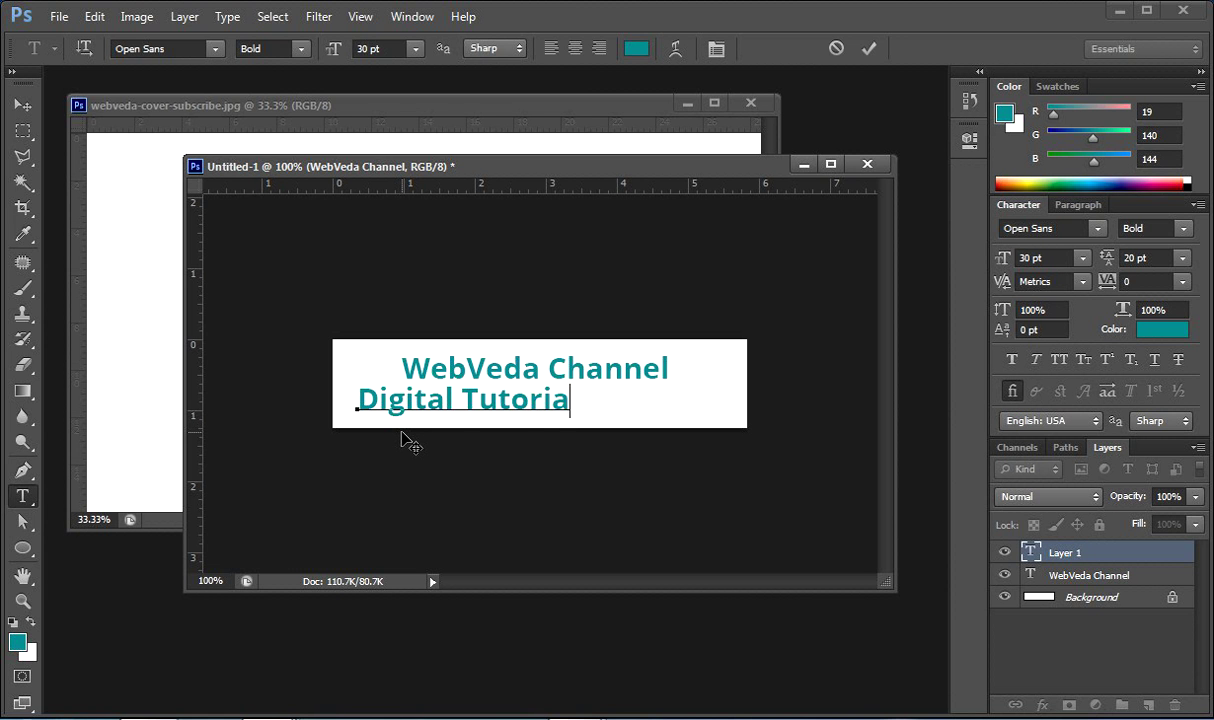
pyautogui.write('ls for everyone')
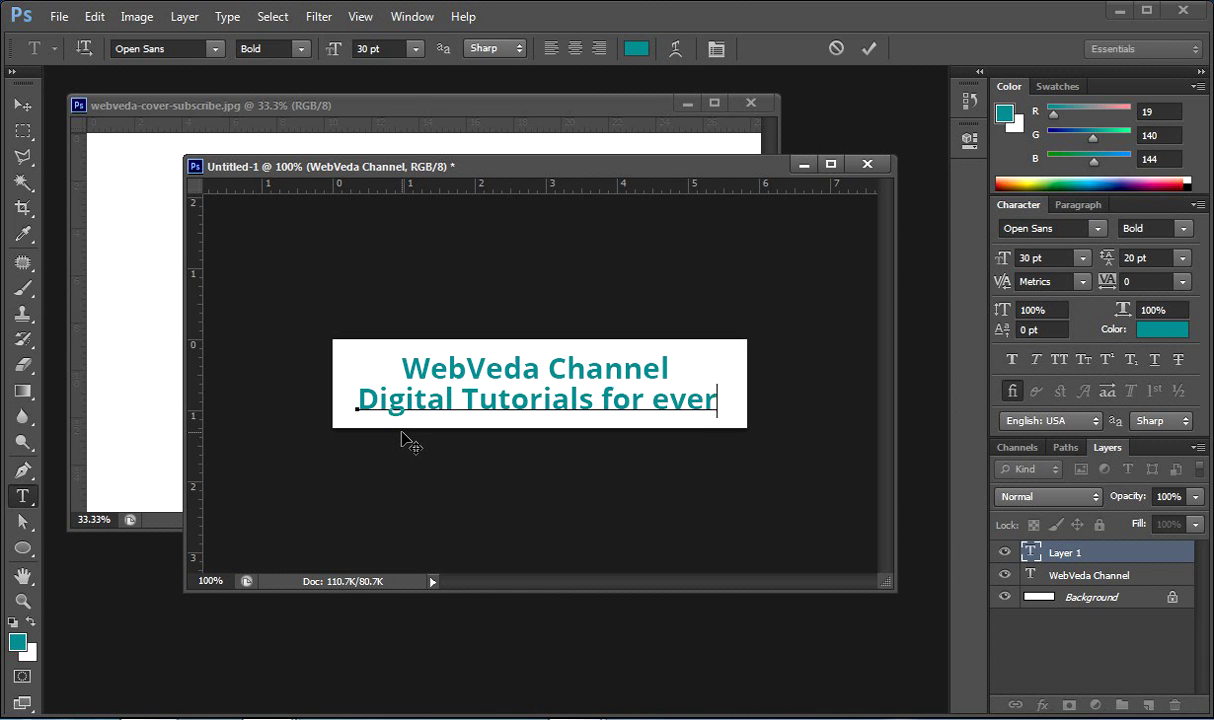
pyautogui.click(22, 105)
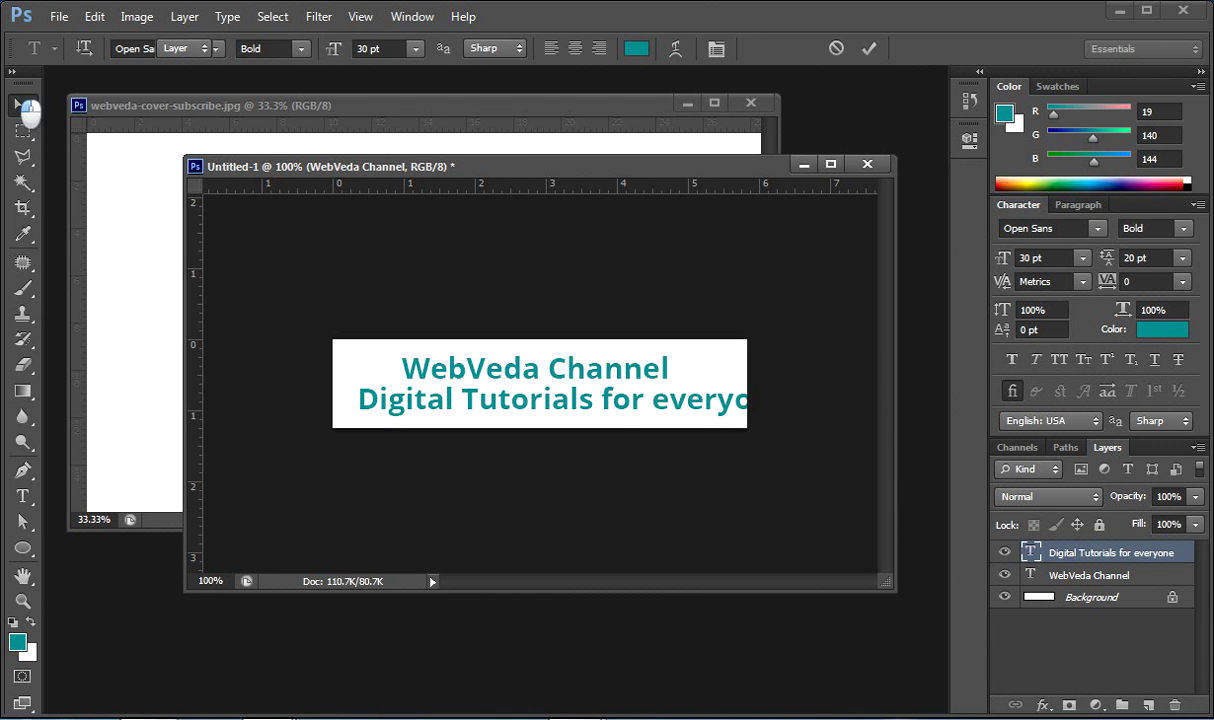
# Step: Set the "Digital Tutorials for everyone" tagline to 20 pt and centre it under the heading
pyautogui.click(1061, 257)
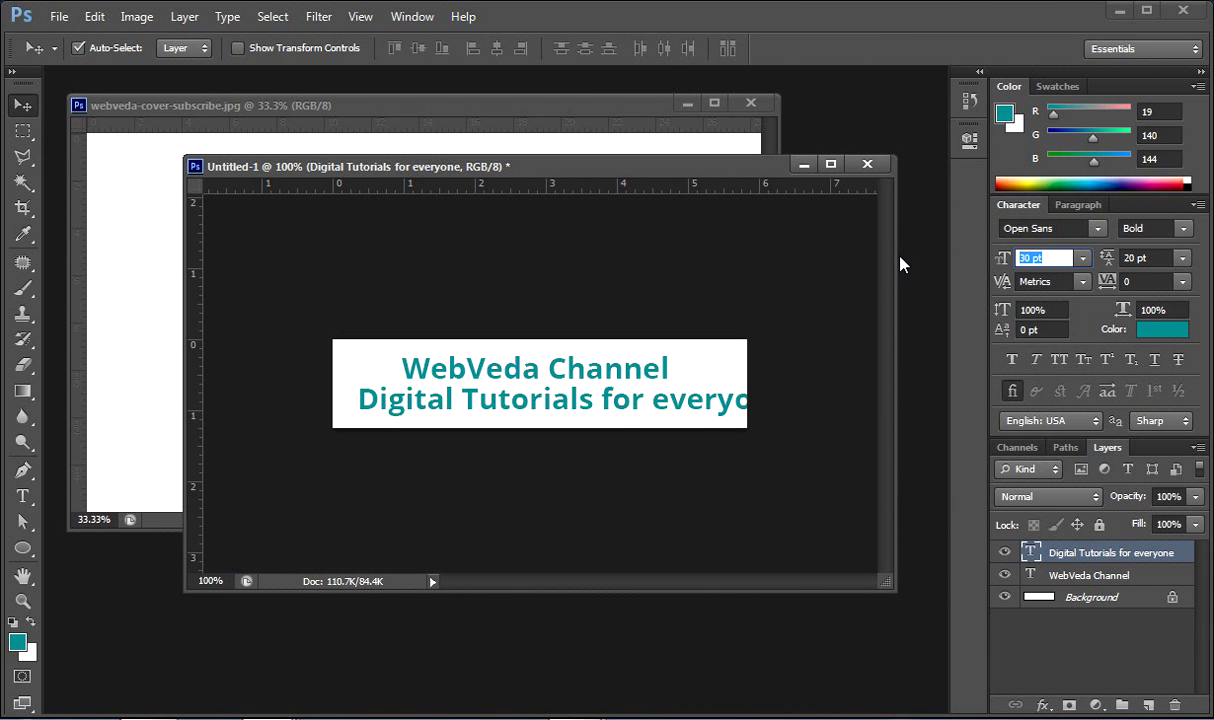
pyautogui.write('20')
pyautogui.press('Return')
pyautogui.moveTo(628, 396); pyautogui.dragTo(668, 401)
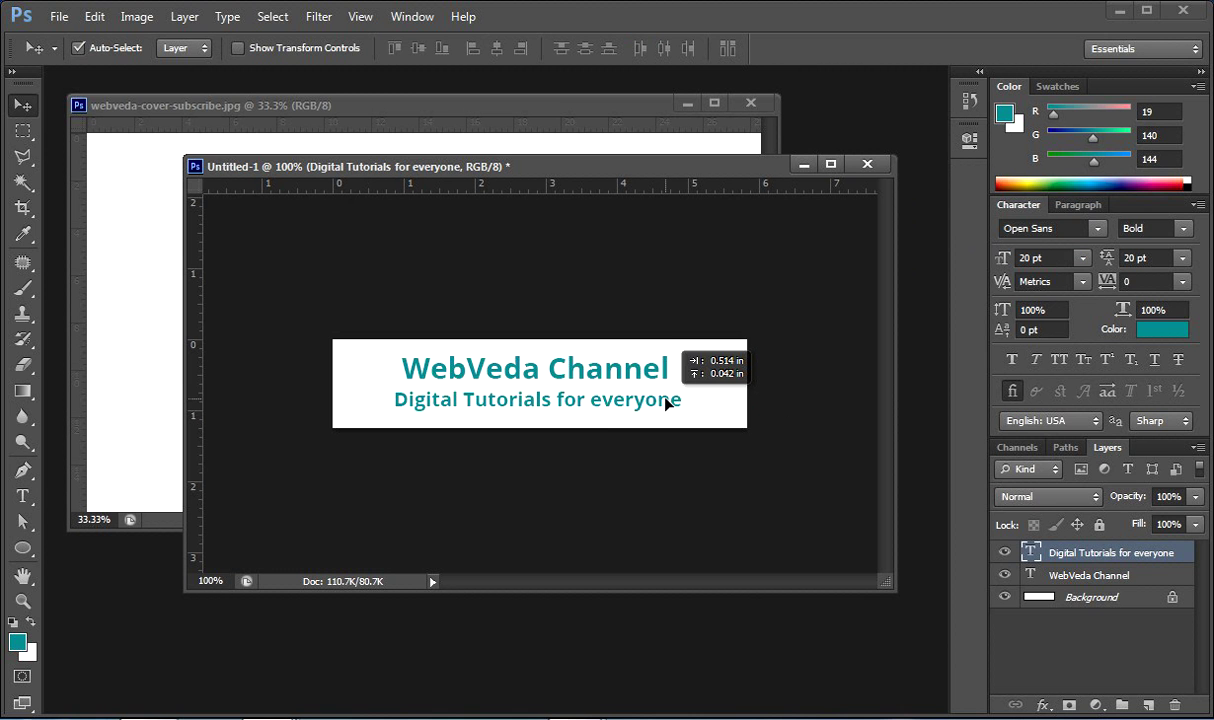
# Step: Recolour the tagline near-black with the hex value 181b1b
pyautogui.click(17, 642)
pyautogui.click(666, 528)
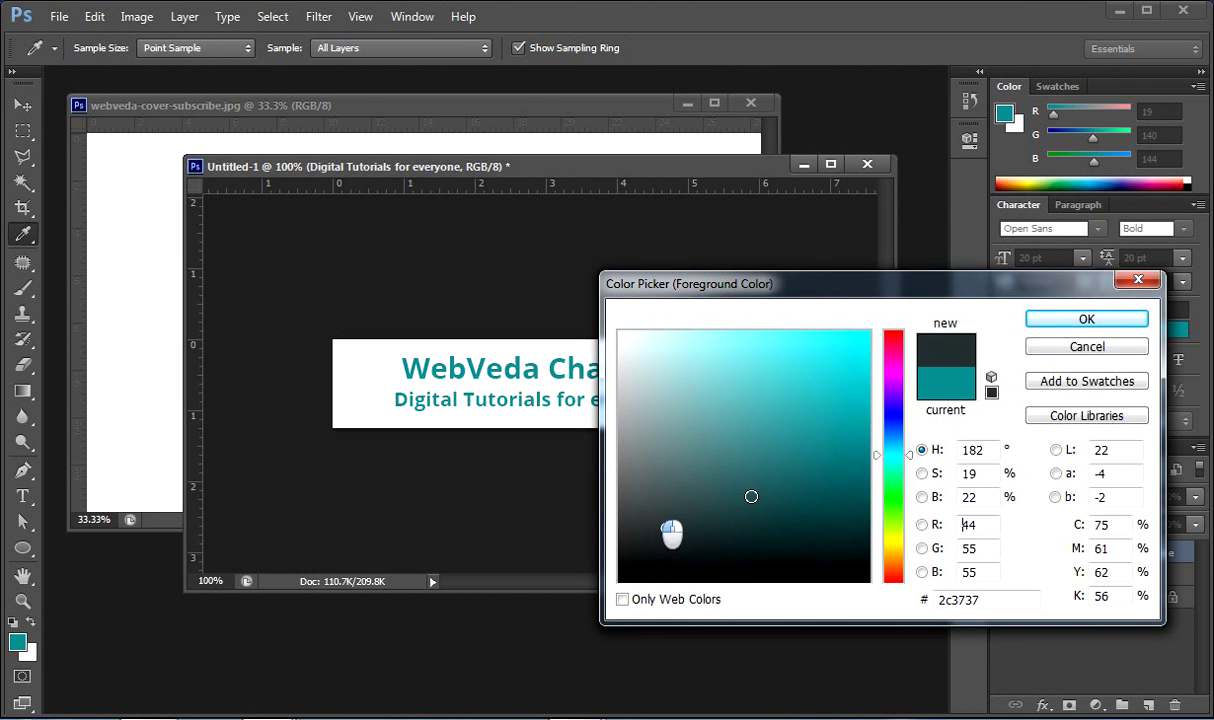
pyautogui.click(650, 554)
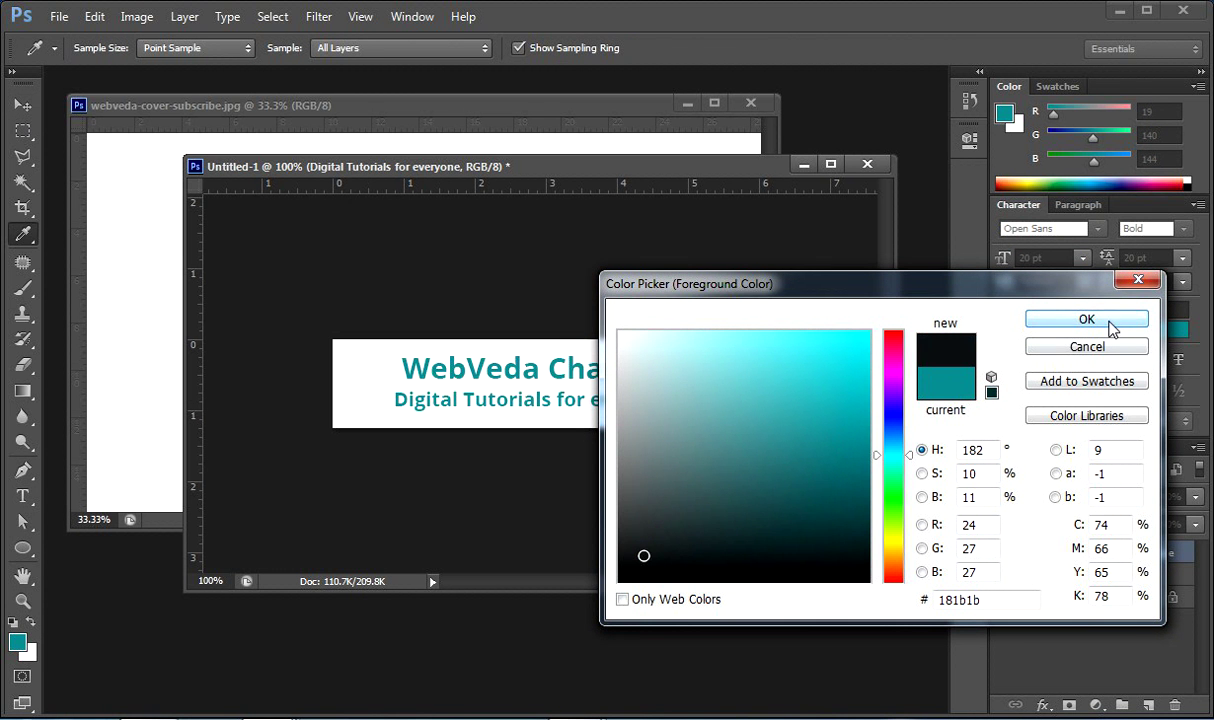
pyautogui.click(1086, 318)
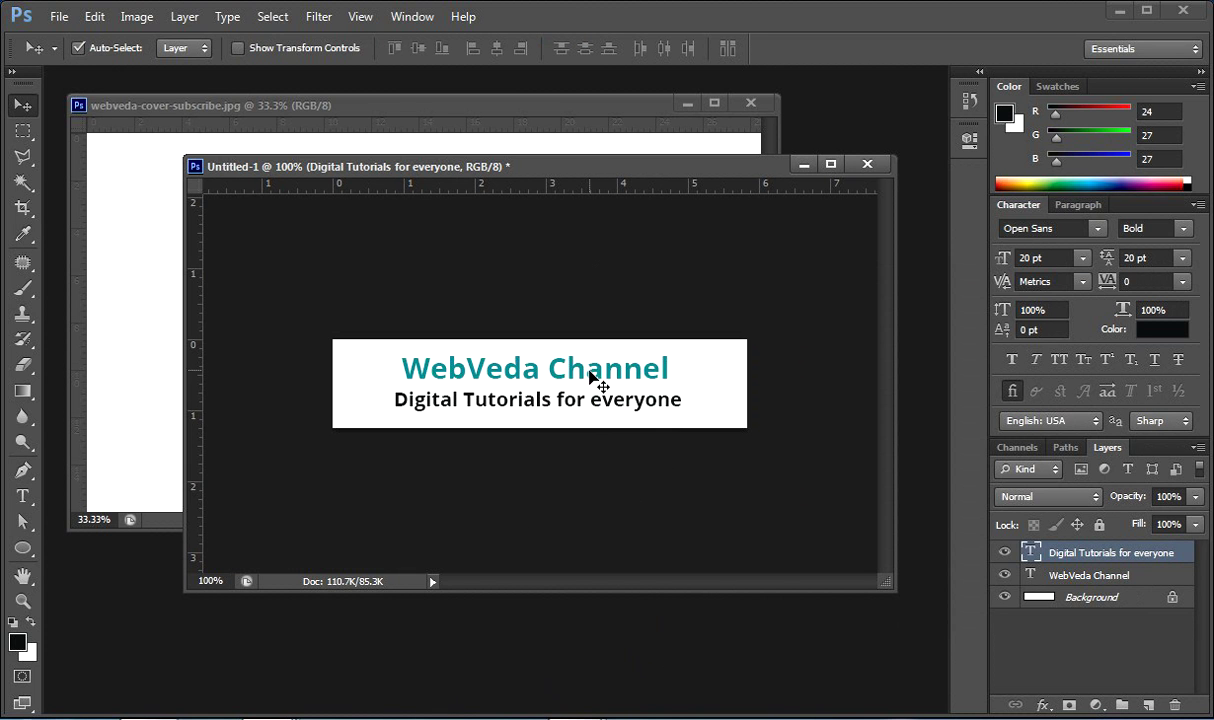
# Step: Shift the heading and the tagline slightly up and to the right to balance them on the banner
pyautogui.click(598, 378)
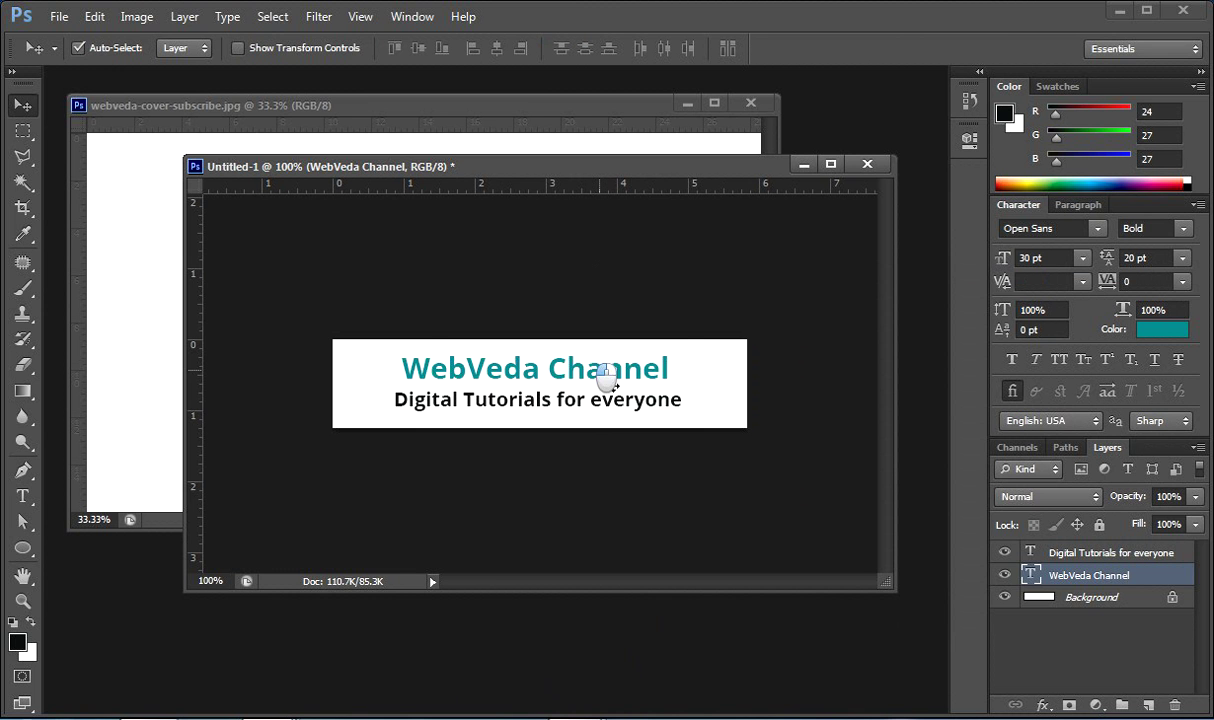
pyautogui.moveTo(603, 380)
pyautogui.mouseDown()
pyautogui.moveTo(601, 310)
pyautogui.moveTo(618, 417)
pyautogui.moveTo(645, 400)
pyautogui.moveTo(812, 406)
pyautogui.moveTo(612, 403)
pyautogui.mouseUp()
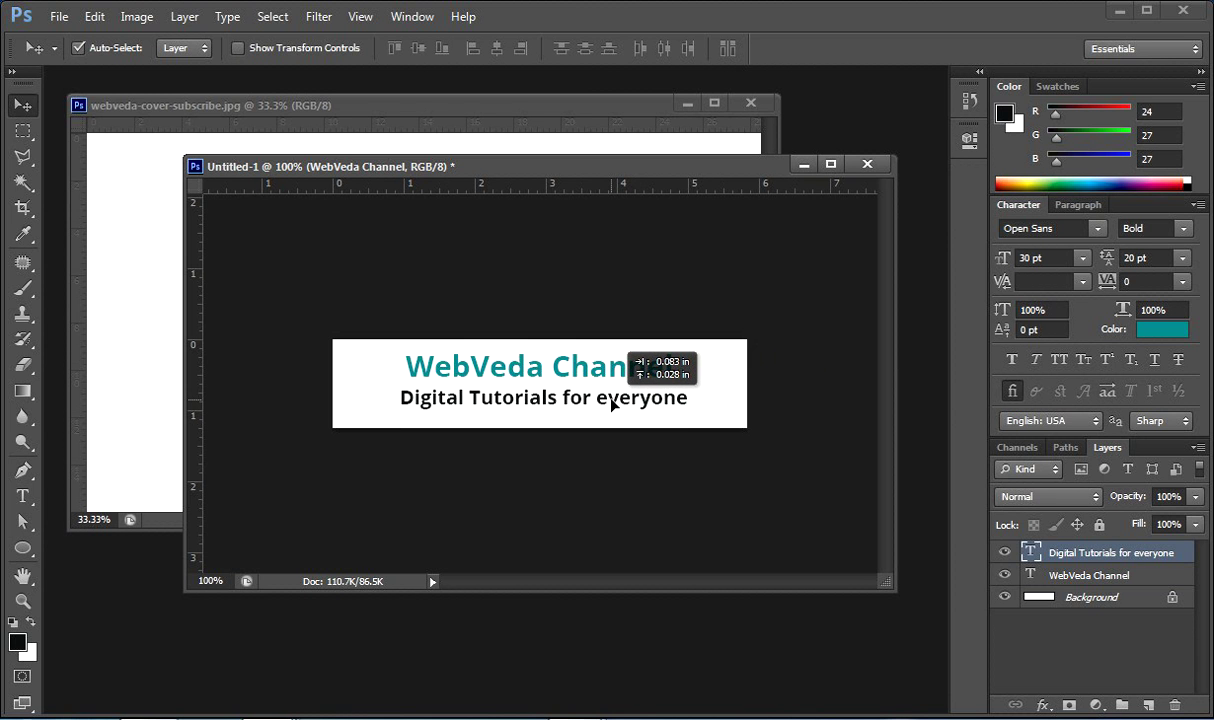
pyautogui.moveTo(612, 403); pyautogui.dragTo(612, 403)
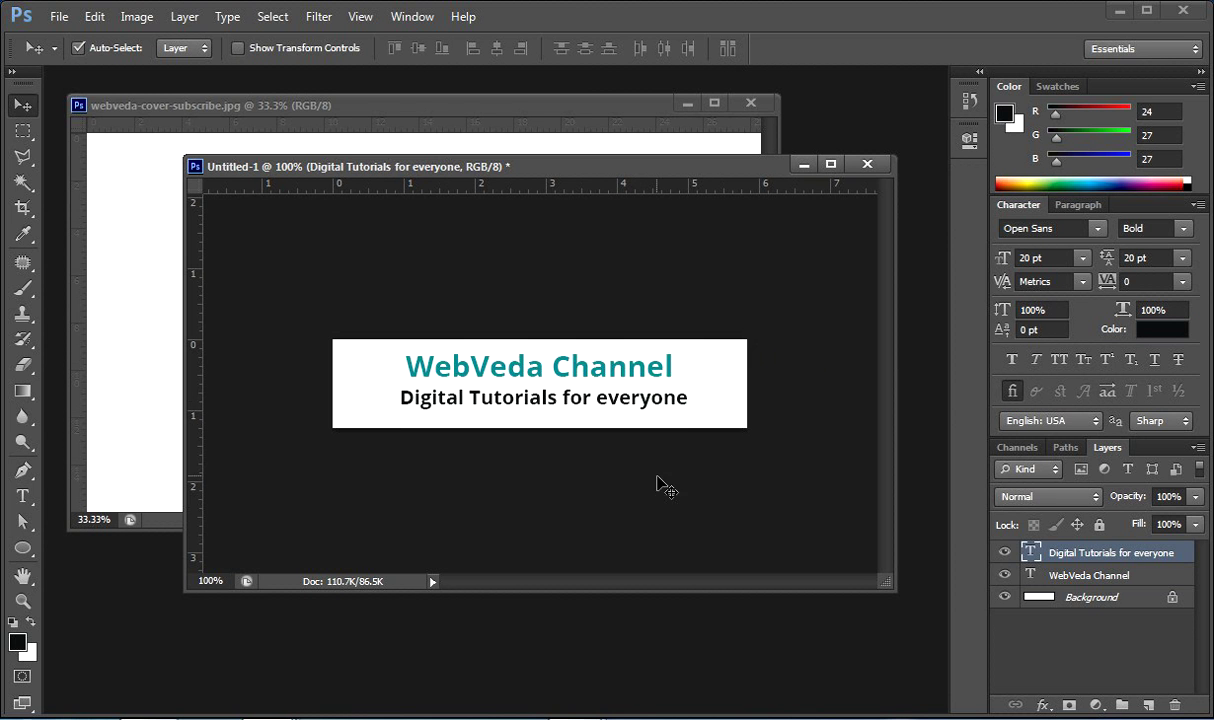
pyautogui.click(1004, 552)
pyautogui.click(1004, 552)
pyautogui.click(1005, 574)
pyautogui.click(1005, 574)
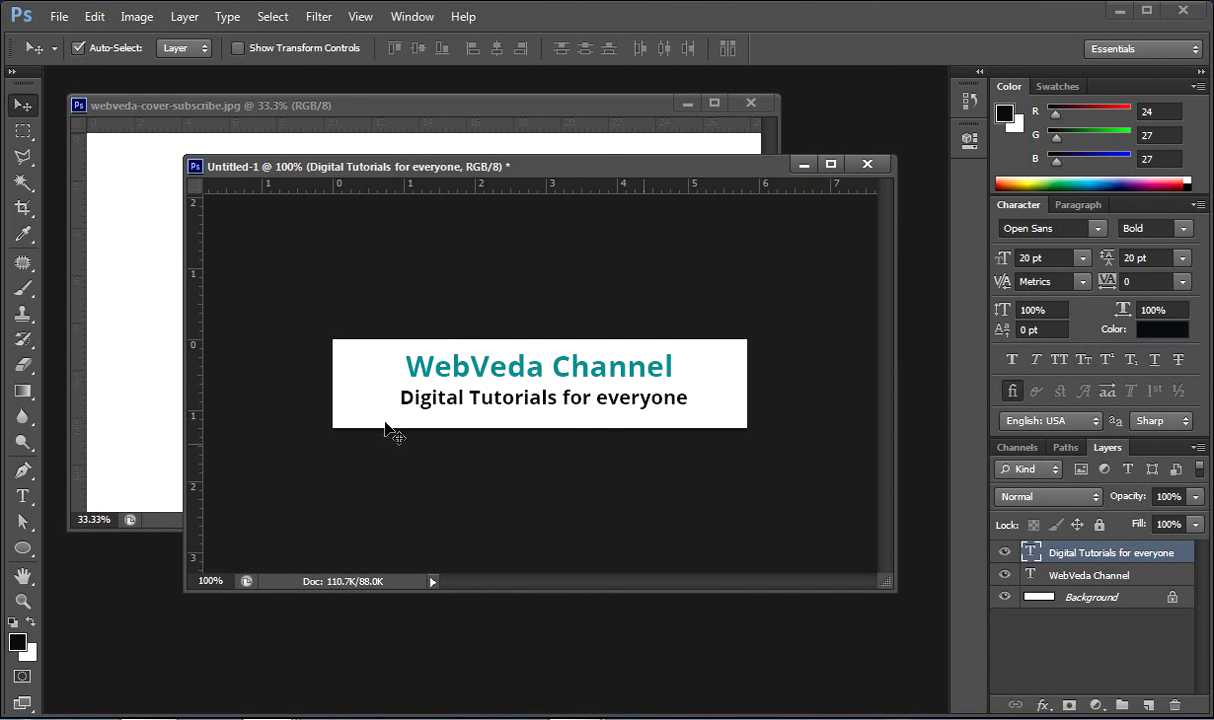
# Step: Show the Timeline and hide the "Digital Tutorials for everyone" layer in the first animation frame
pyautogui.click(414, 16)
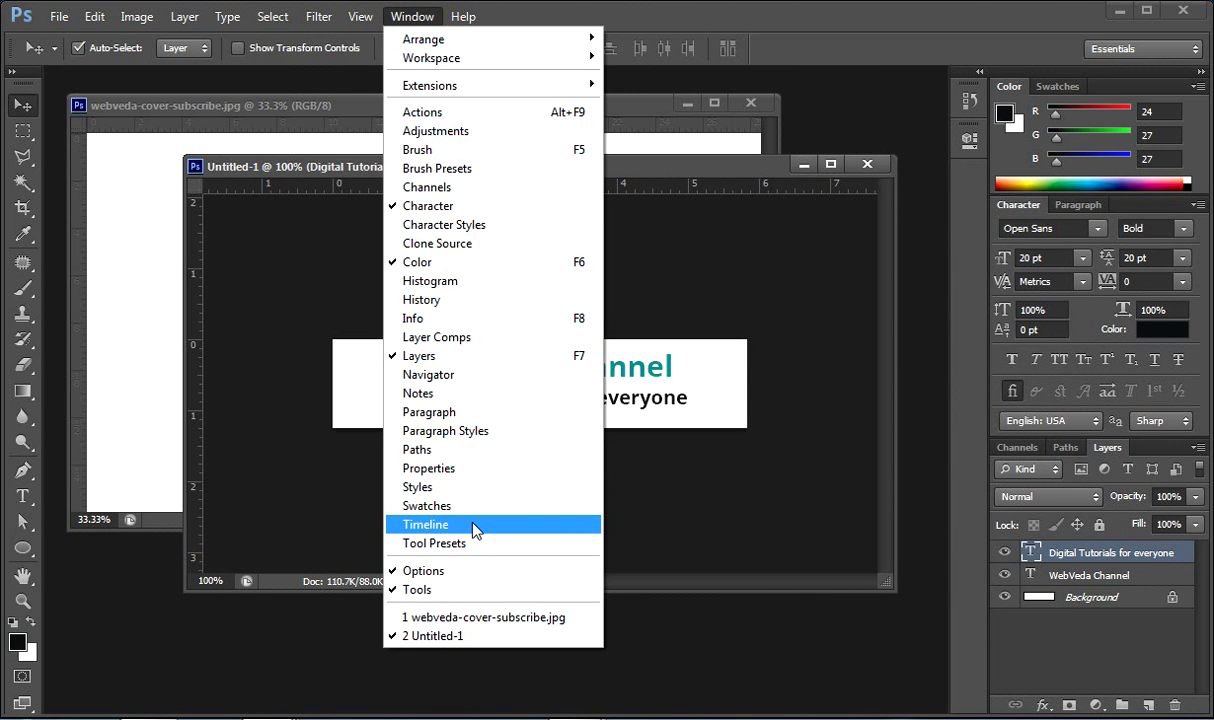
pyautogui.click(475, 528)
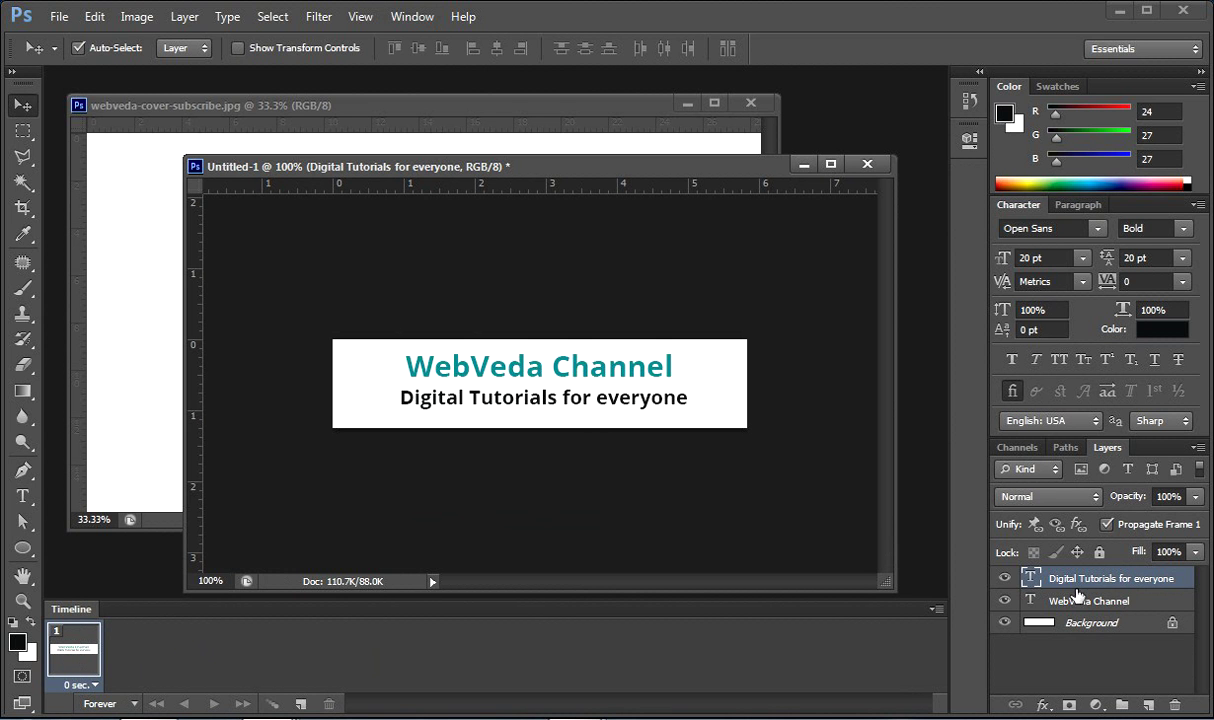
pyautogui.click(1005, 581)
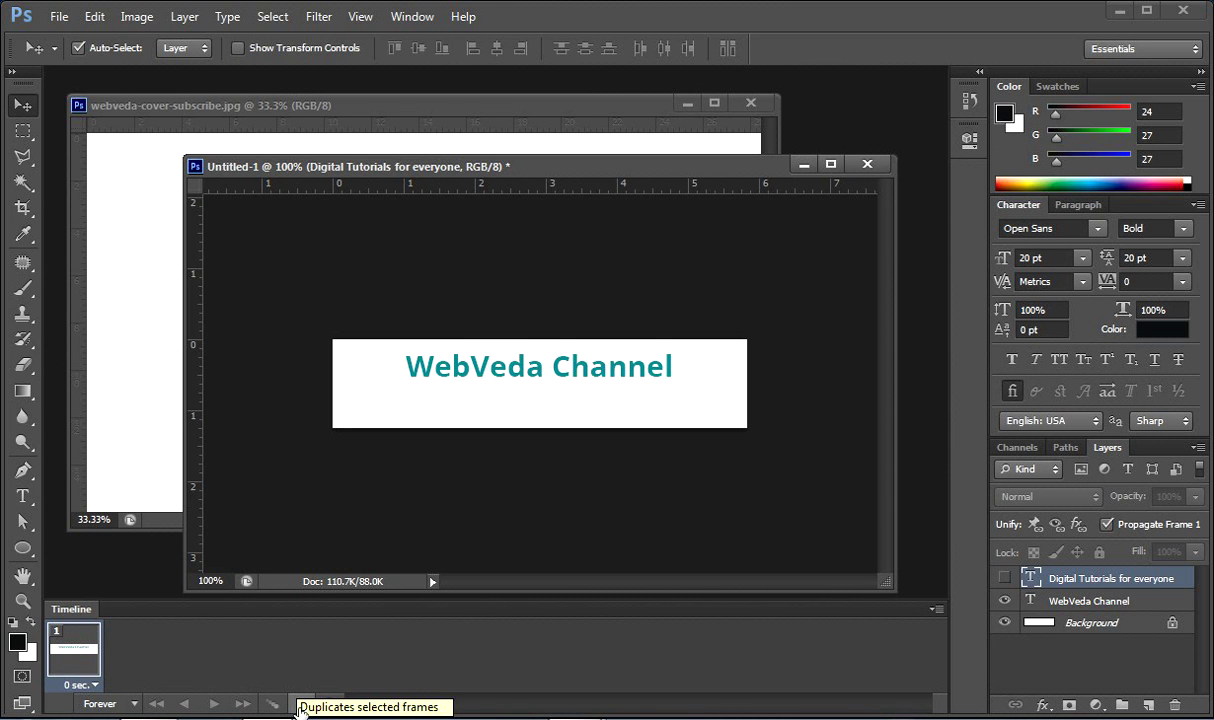
# Step: Duplicate the first animation frame and make the second frame active
pyautogui.click(299, 705)
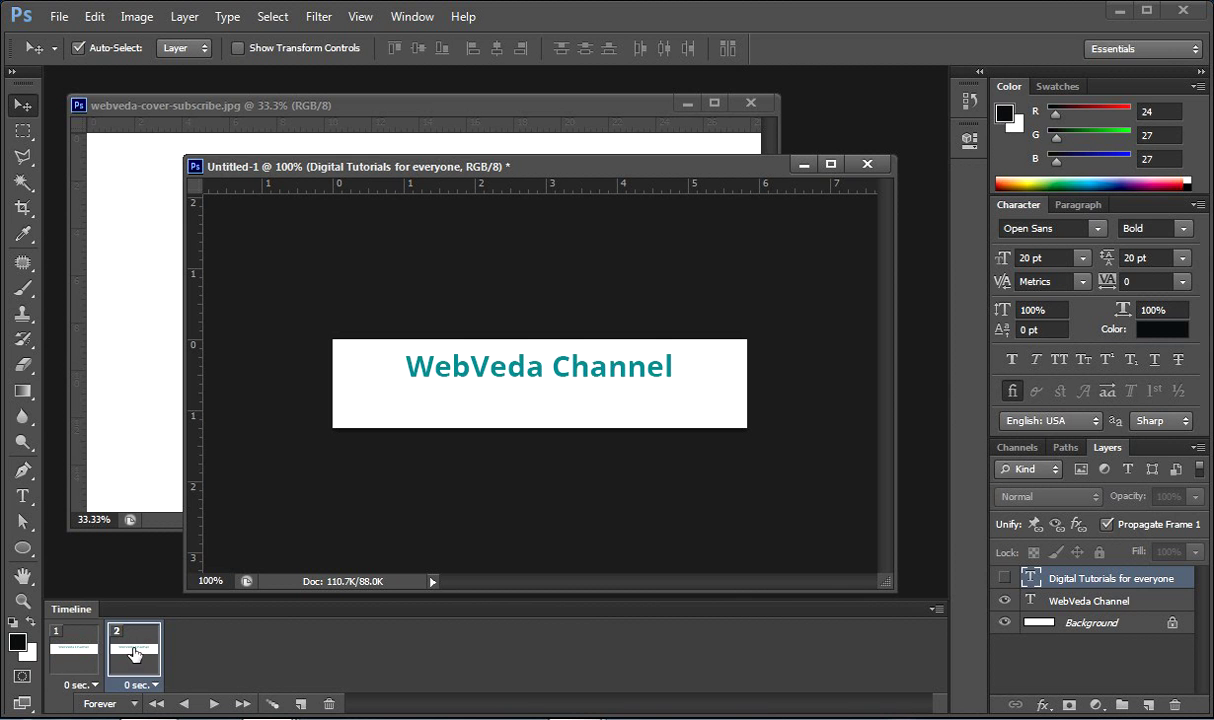
pyautogui.click(134, 668)
pyautogui.click(90, 667)
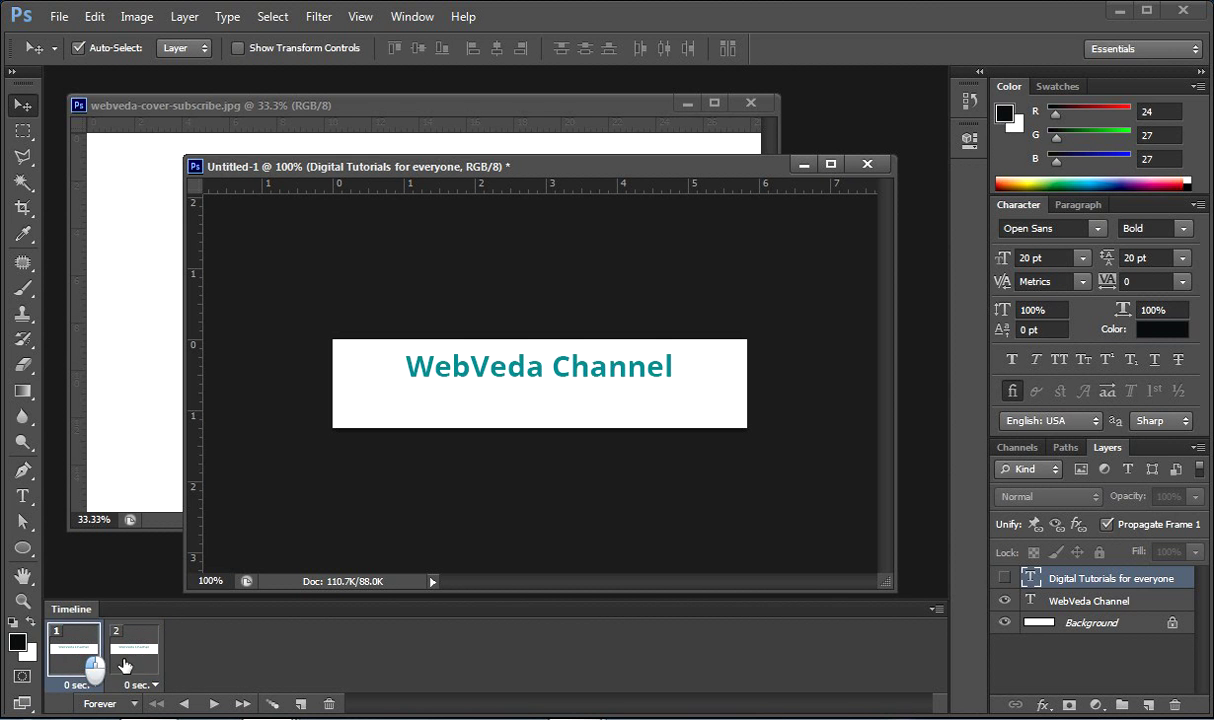
pyautogui.click(133, 667)
pyautogui.click(92, 667)
pyautogui.click(122, 668)
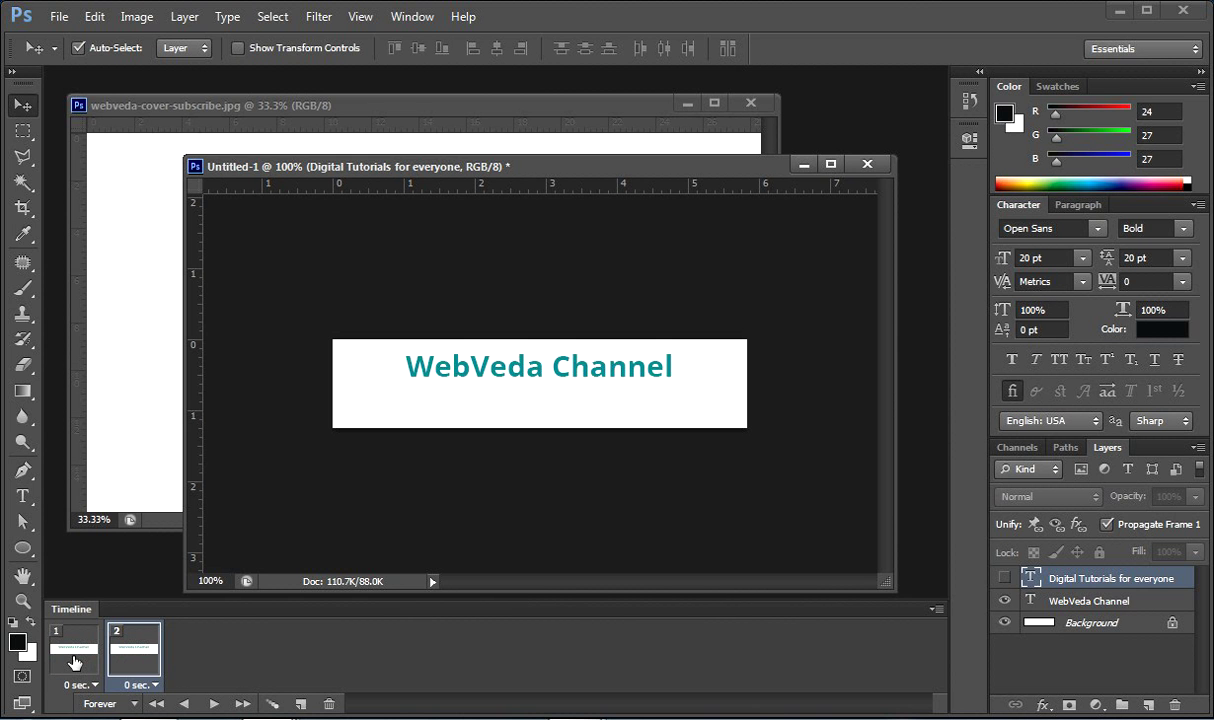
# Step: In the first animation frame, move the "WebVeda Channel" heading straight up until it is completely off the banner
pyautogui.click(74, 662)
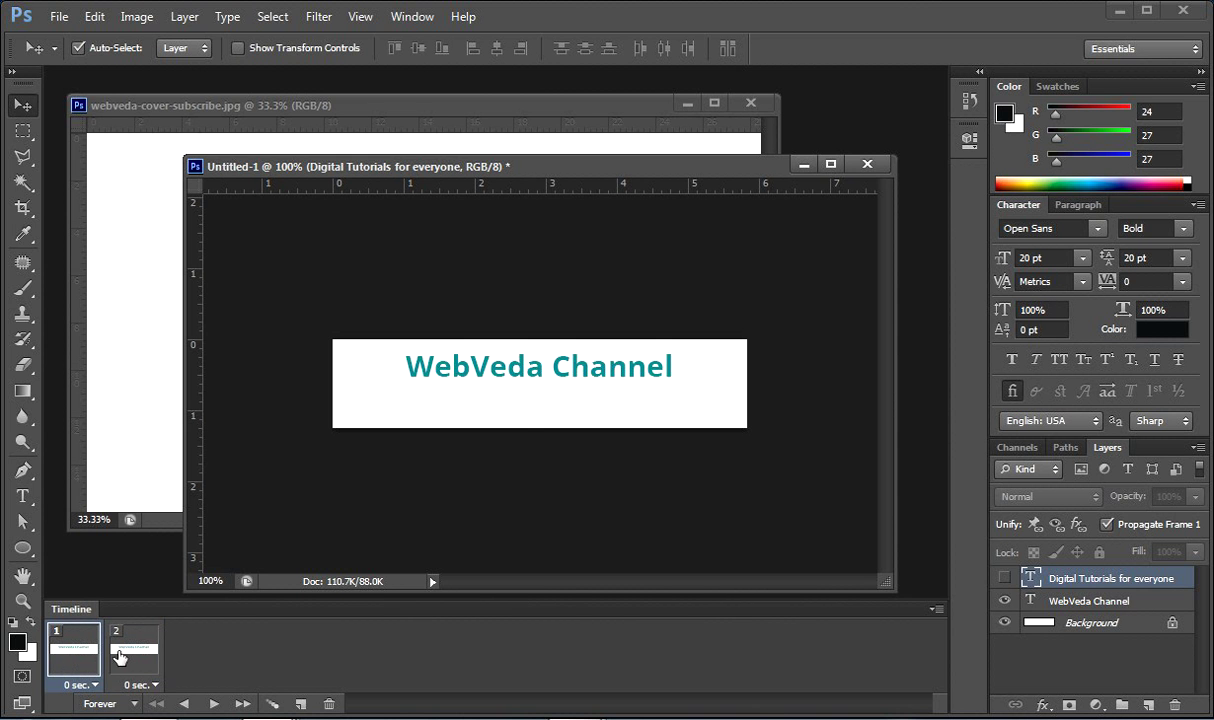
pyautogui.click(534, 382)
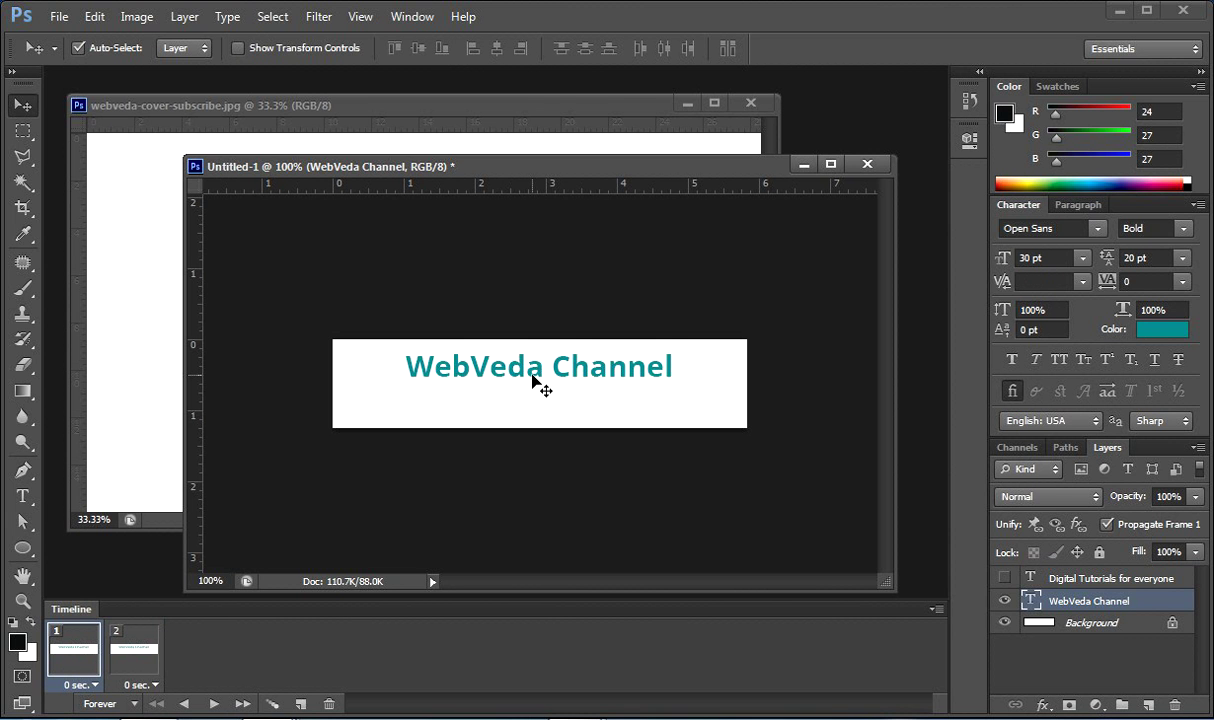
pyautogui.press('Up')
pyautogui.press('Up')
pyautogui.press('Up')
pyautogui.press('Up')
pyautogui.press('Up')
pyautogui.press('Up')
pyautogui.press('Up')
pyautogui.press('Up')
pyautogui.press('Up')
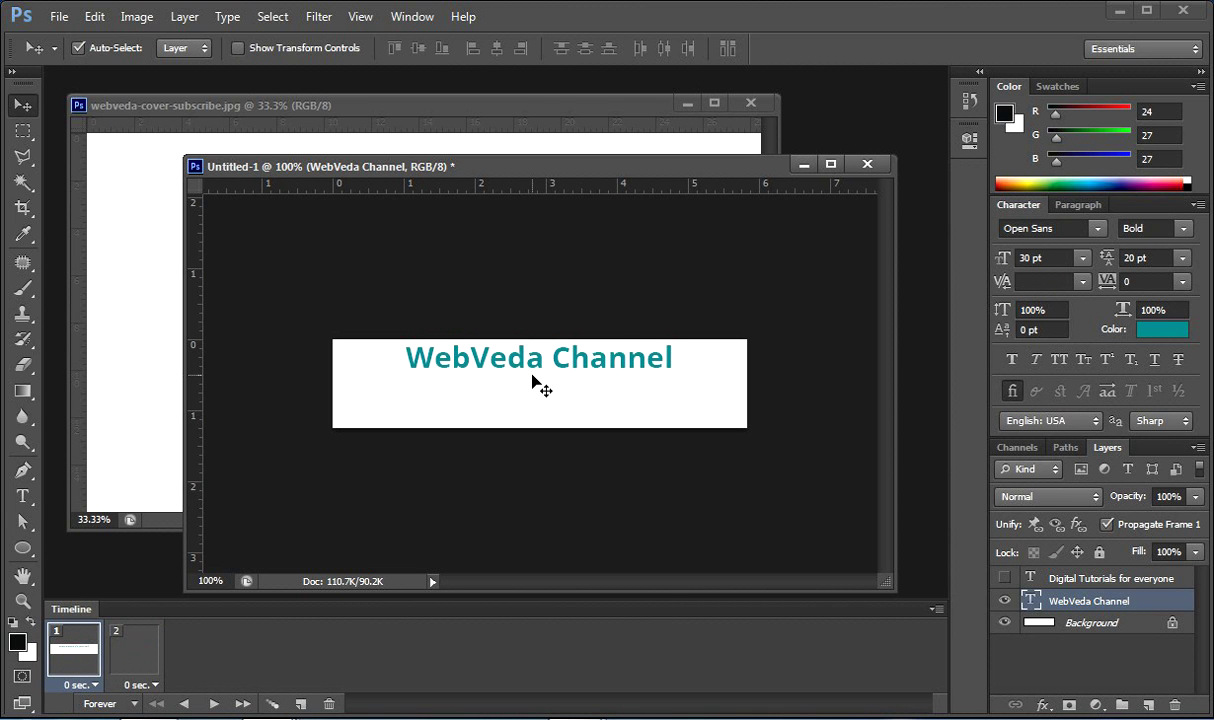
pyautogui.press('Up')
pyautogui.press('Up')
pyautogui.press('Up')
pyautogui.press('Up')
pyautogui.press('Up')
pyautogui.press('Up')
pyautogui.press('Up')
pyautogui.press('Up')
pyautogui.press('Up')
pyautogui.press('Up')
pyautogui.press('Up')
pyautogui.press('Up')
pyautogui.press('Up')
pyautogui.press('Up')
pyautogui.press('Up')
pyautogui.press('Up')
pyautogui.press('Up')
pyautogui.press('Up')
pyautogui.press('Up')
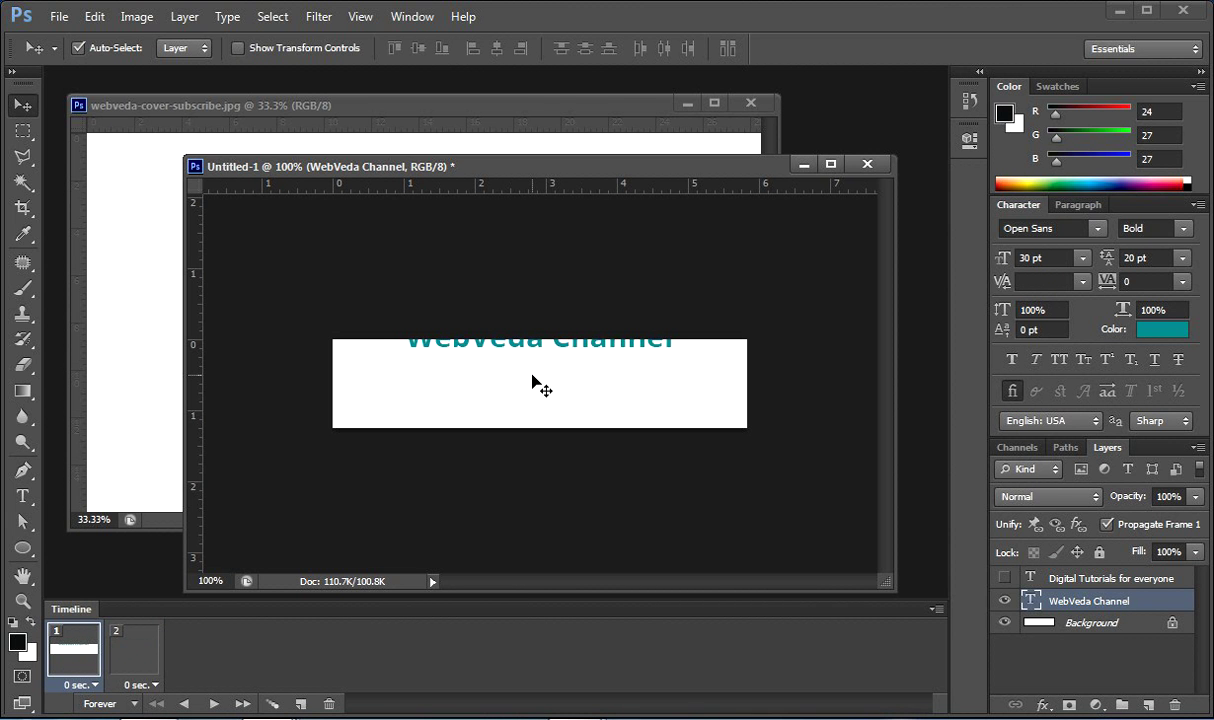
pyautogui.press('Up')
pyautogui.press('Up')
pyautogui.press('Up')
pyautogui.press('Up')
pyautogui.press('Up')
pyautogui.press('Up')
pyautogui.press('Up')
pyautogui.press('Up')
pyautogui.press('Up')
pyautogui.press('Up')
pyautogui.press('Up')
pyautogui.press('Up')
pyautogui.press('Up')
pyautogui.press('Up')
pyautogui.press('Up')
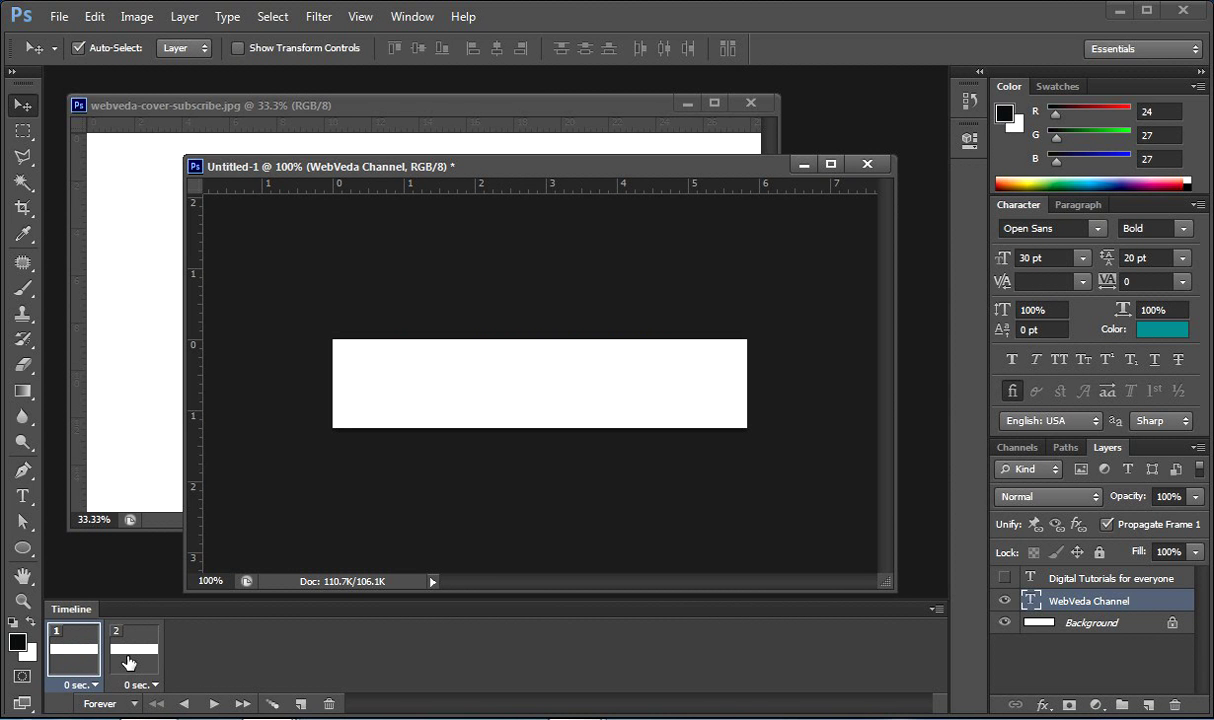
# Step: In the second animation frame, nudge the "WebVeda Channel" heading down into the upper middle of the banner
pyautogui.click(128, 660)
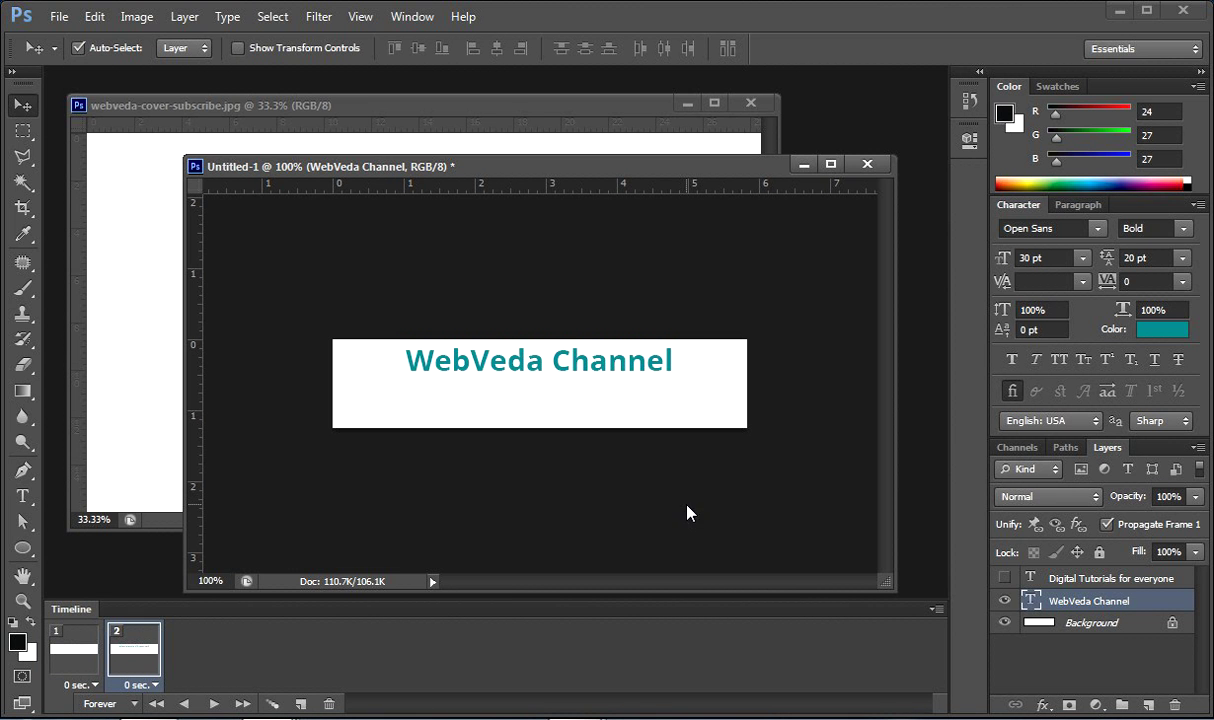
pyautogui.press('Down')
pyautogui.press('Down')
pyautogui.press('Down')
pyautogui.press('Down')
pyautogui.press('Down')
pyautogui.press('Down')
pyautogui.press('Down')
pyautogui.press('Down')
pyautogui.press('Down')
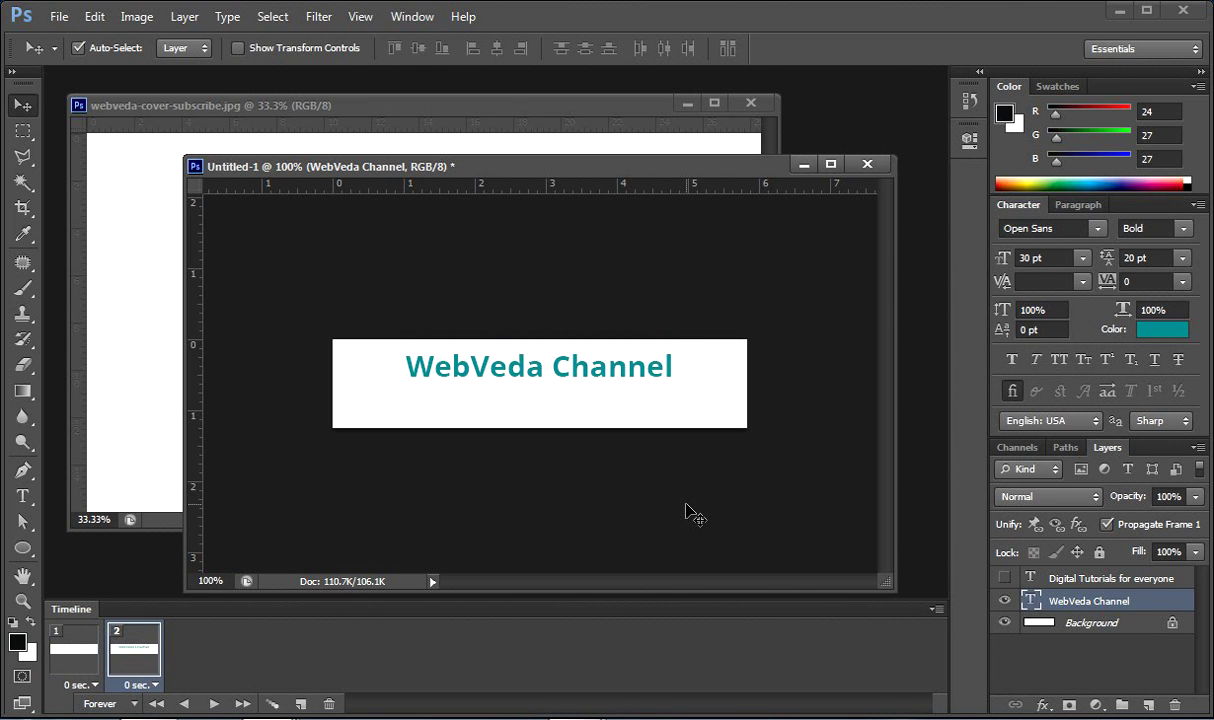
pyautogui.press('Down')
pyautogui.press('Down')
pyautogui.press('Up')
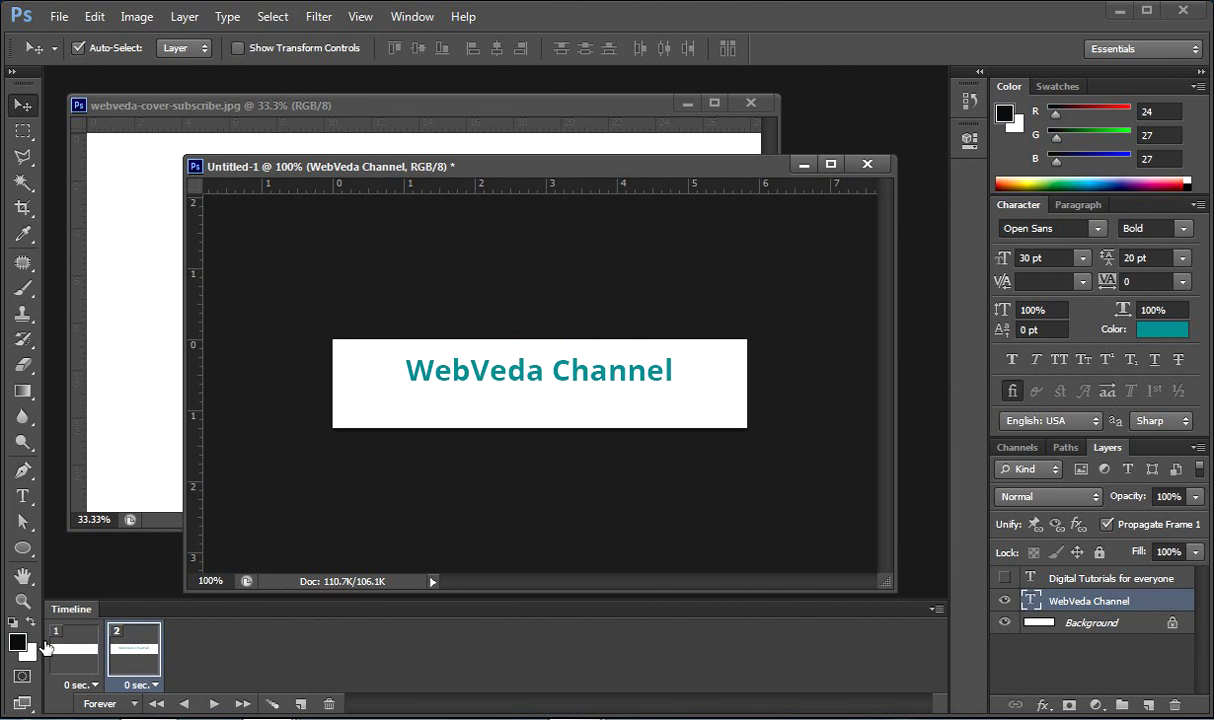
# Step: Tween animation frames 1 and 2, adding 6 in-between frames for all layers with position, opacity and effects
pyautogui.click(75, 660)
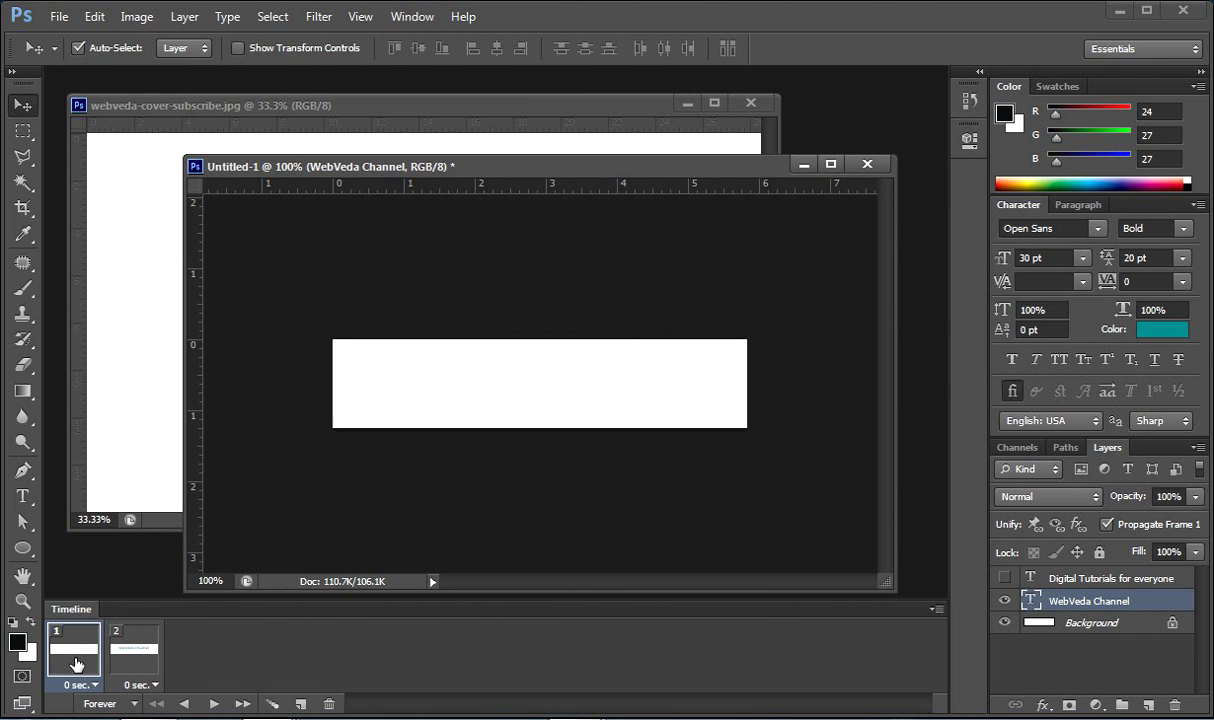
pyautogui.click(129, 660)
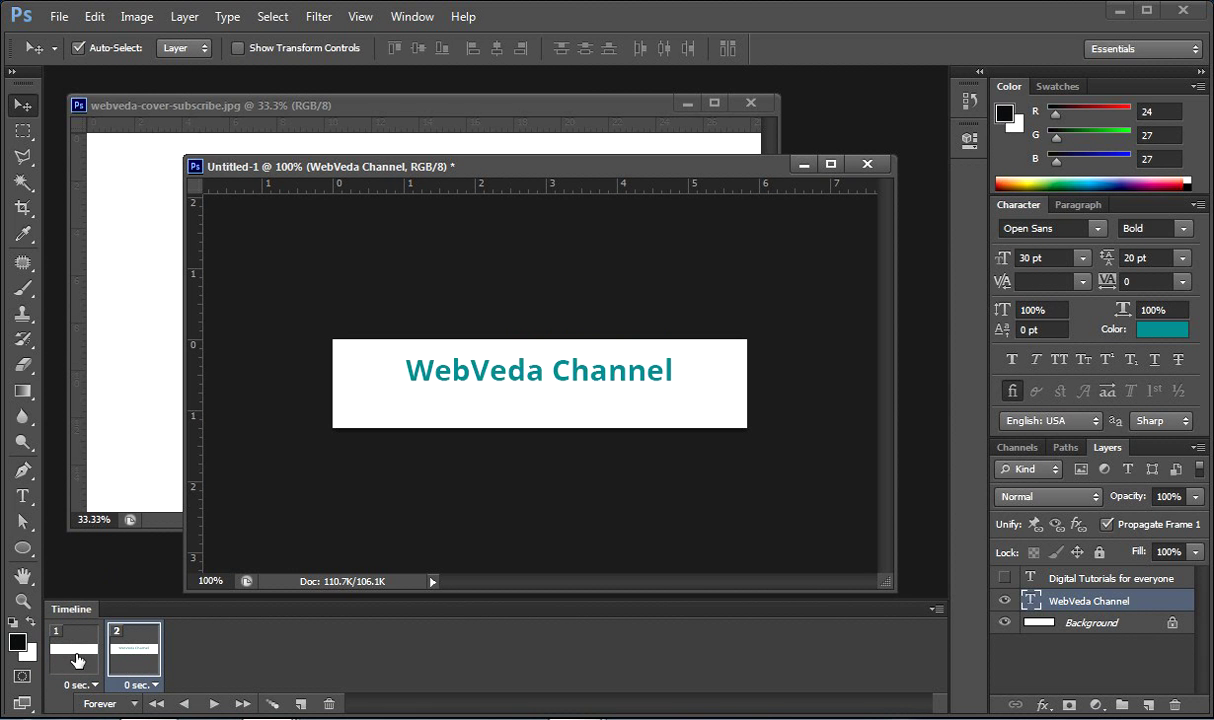
pyautogui.click(74, 628)
pyautogui.click(131, 662)
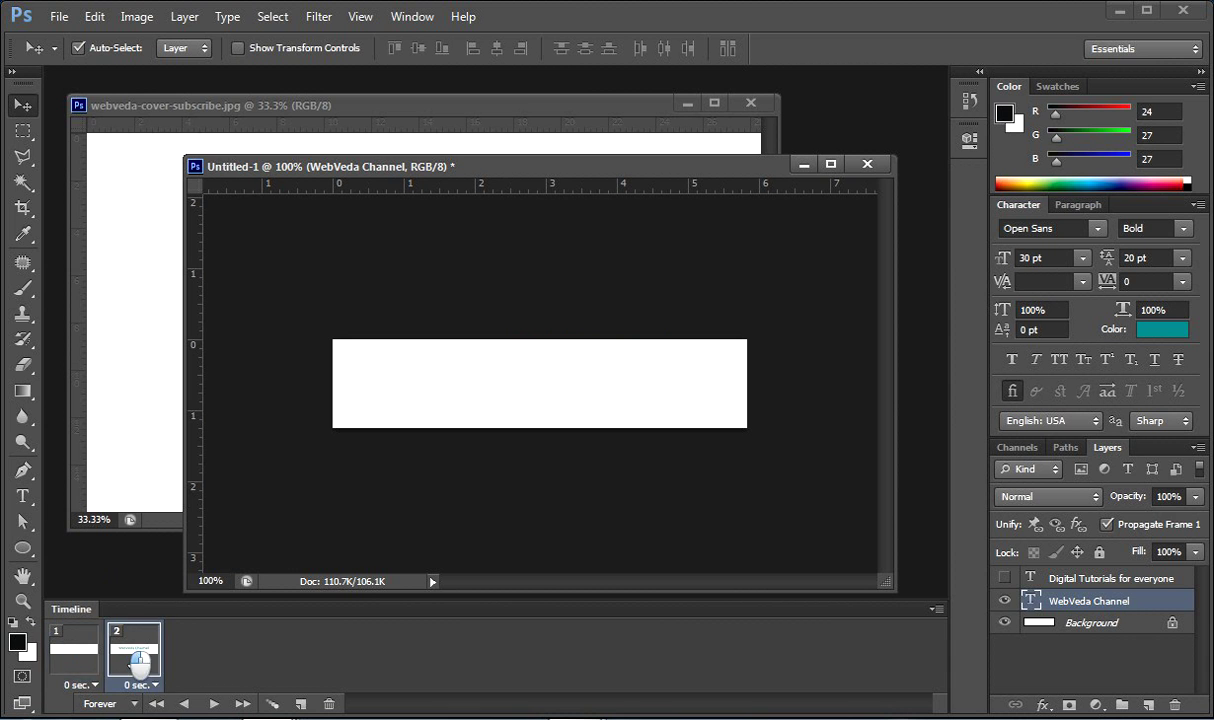
pyautogui.click(75, 659)
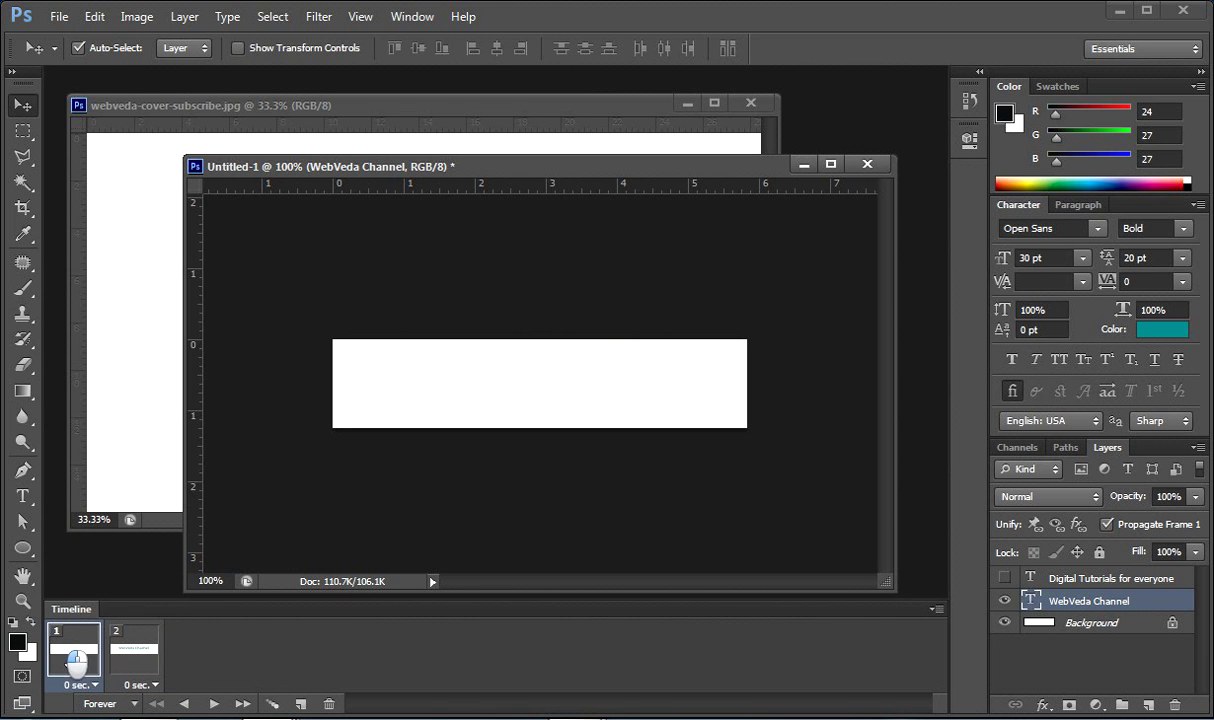
pyautogui.keyDown('shift'); pyautogui.click(138, 666); pyautogui.keyUp('shift')
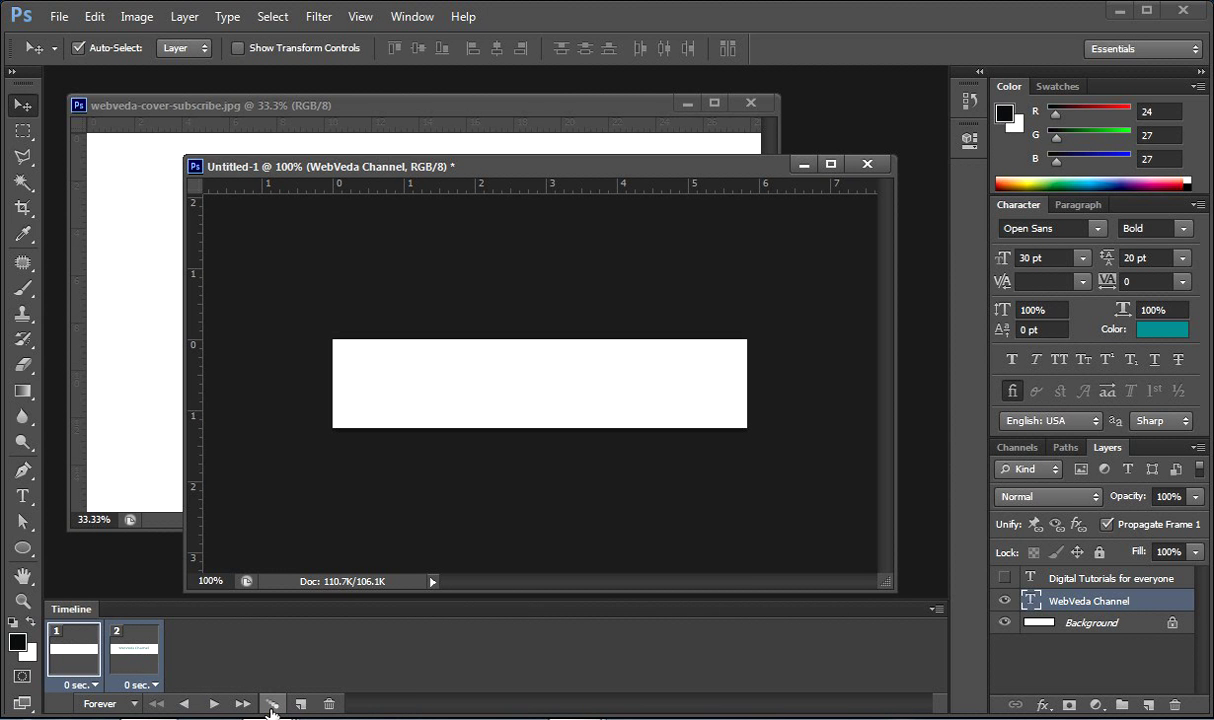
pyautogui.click(270, 705)
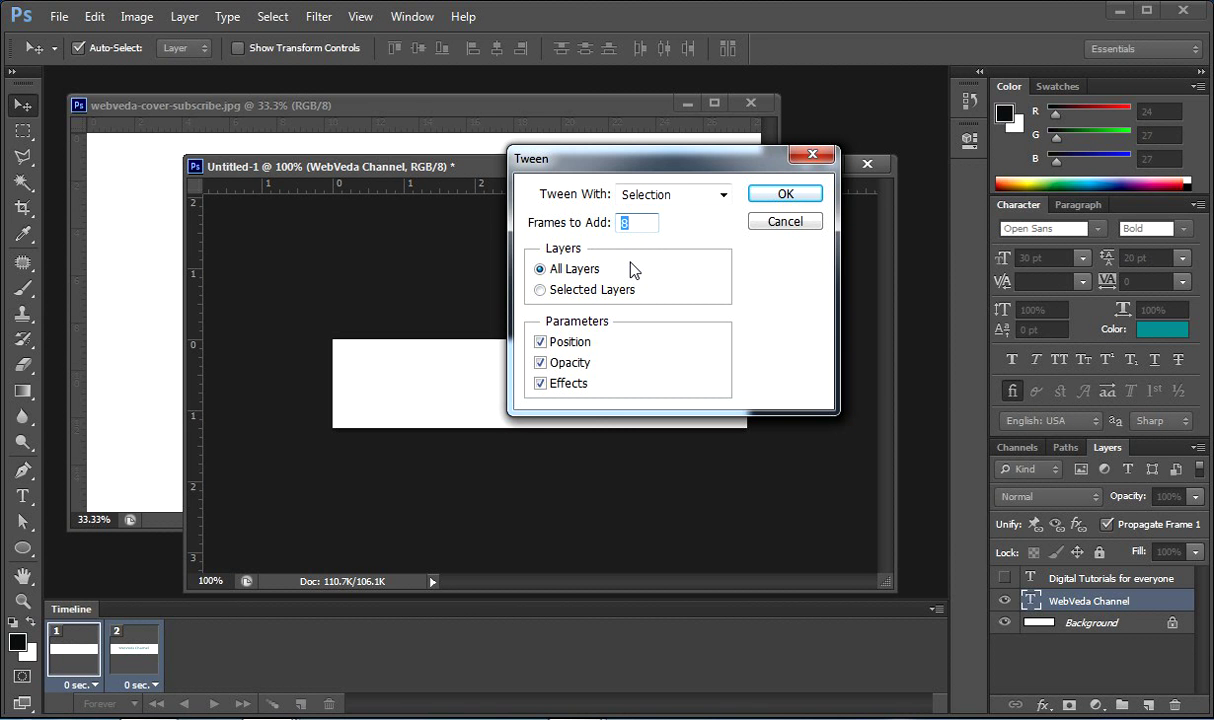
pyautogui.write('6')
pyautogui.click(786, 196)
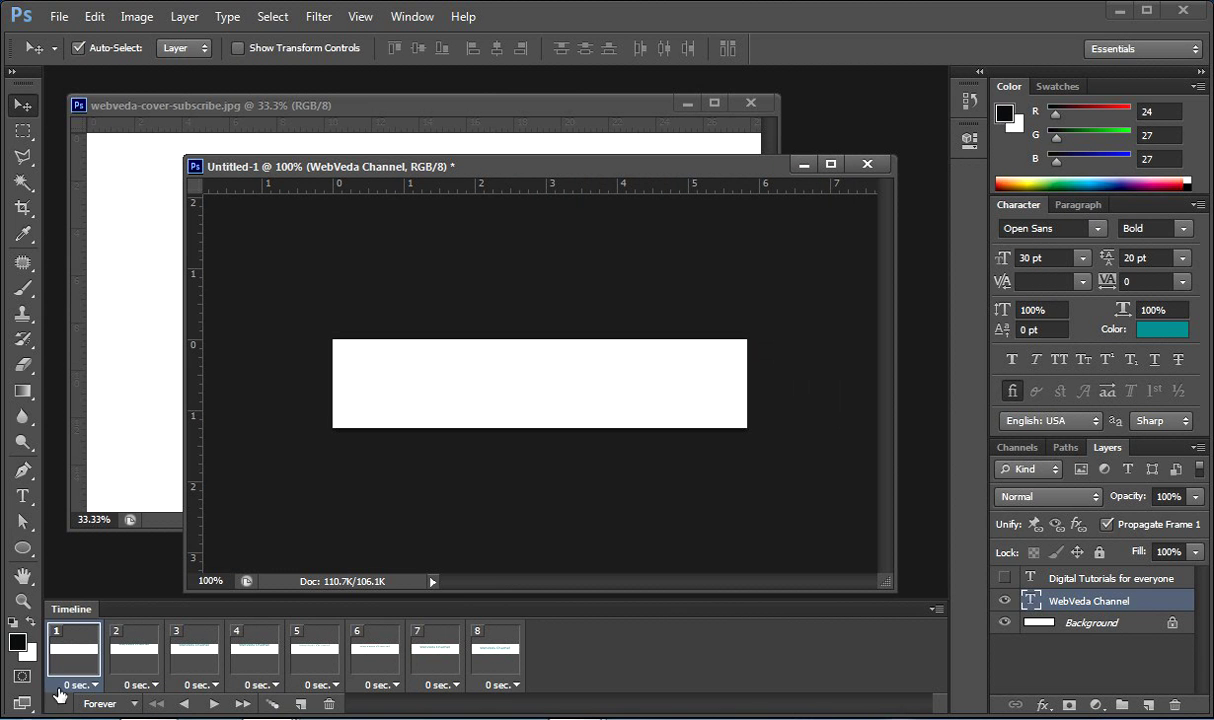
# Step: Step through the tweened animation frames to examine how the heading moves from the first to the last
pyautogui.click(122, 656)
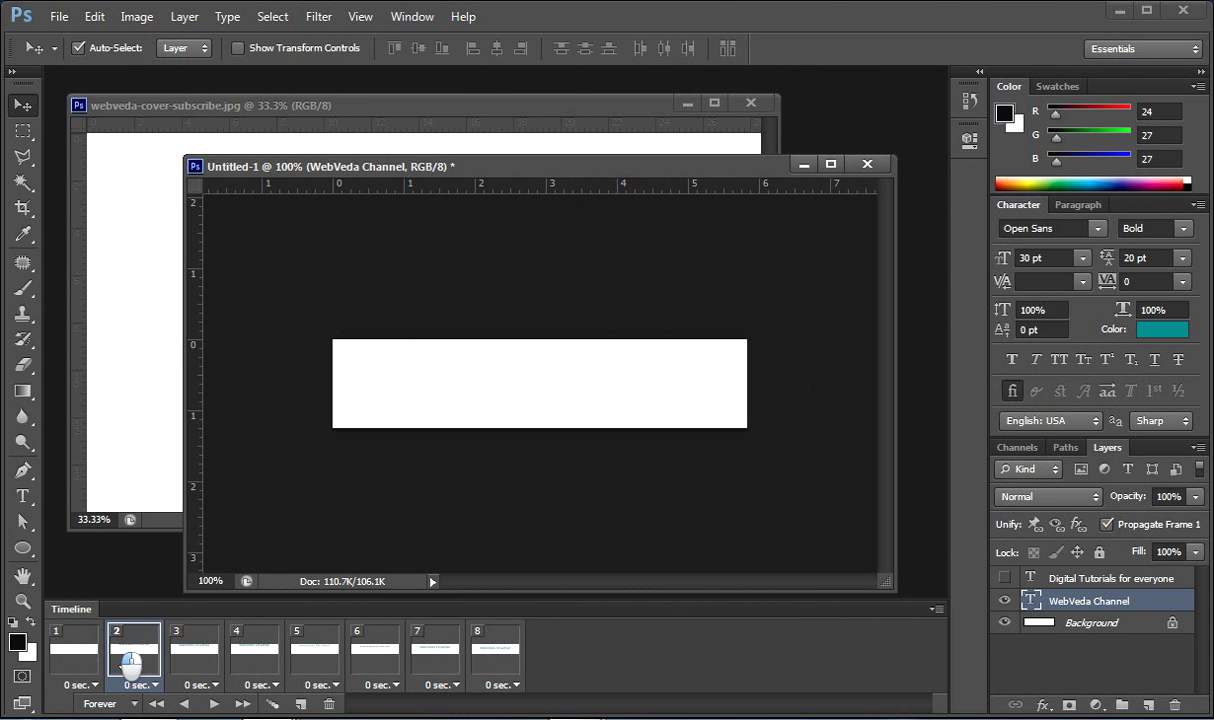
pyautogui.click(199, 667)
pyautogui.click(122, 650)
pyautogui.click(190, 656)
pyautogui.click(279, 664)
pyautogui.click(320, 648)
pyautogui.click(379, 650)
pyautogui.click(425, 645)
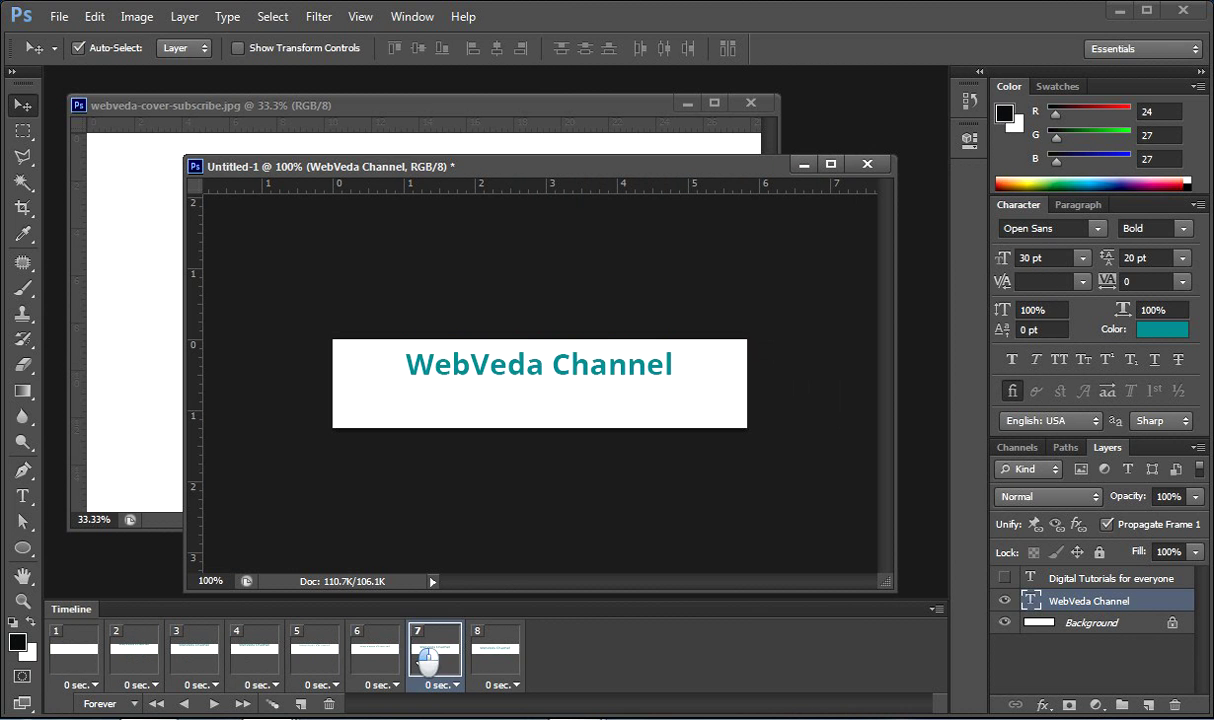
pyautogui.click(82, 648)
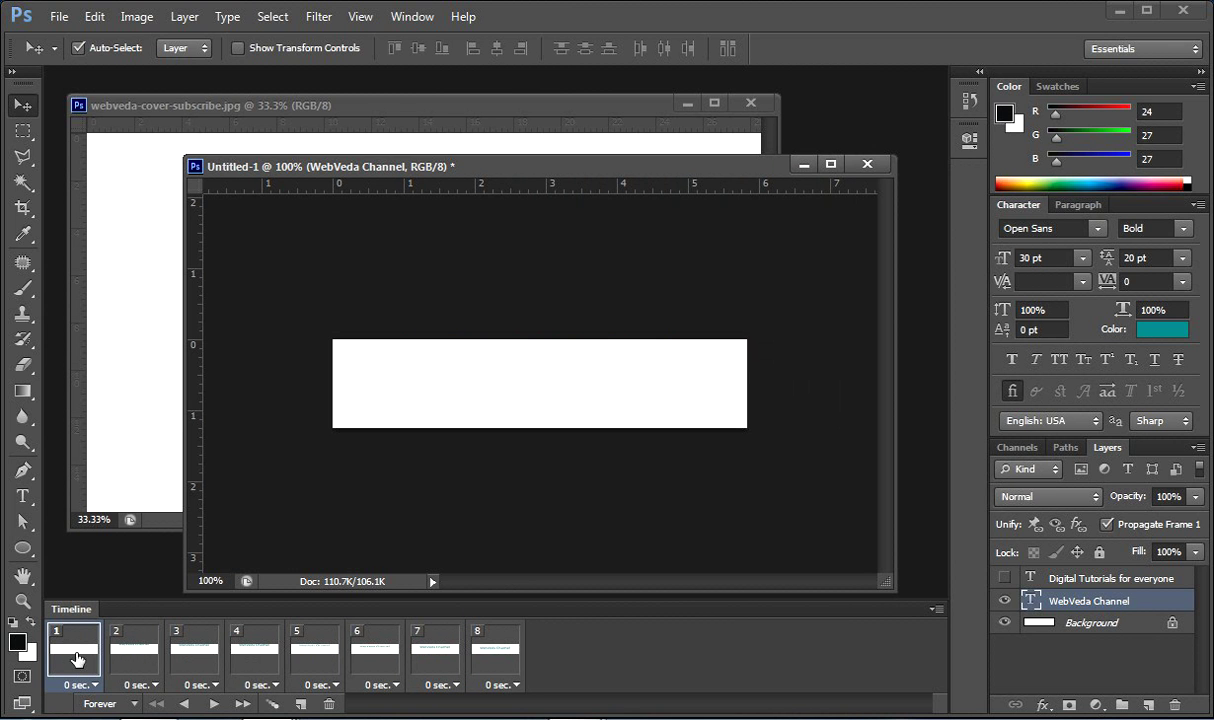
pyautogui.click(490, 648)
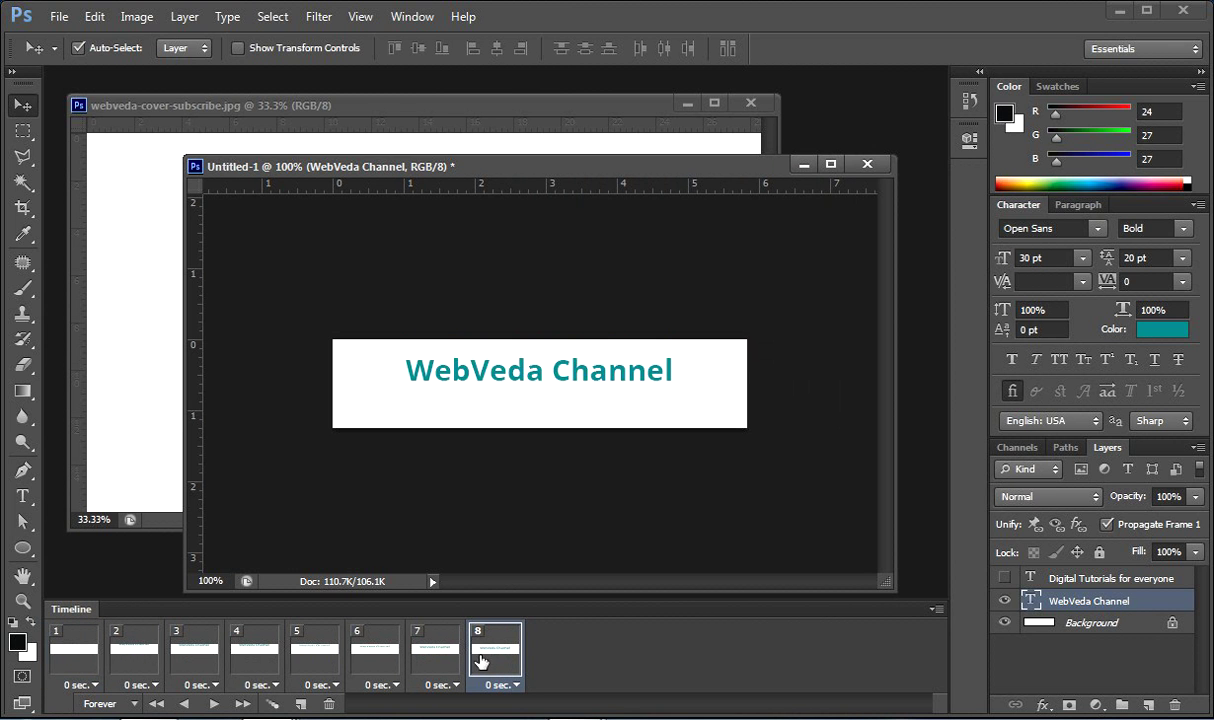
pyautogui.click(83, 666)
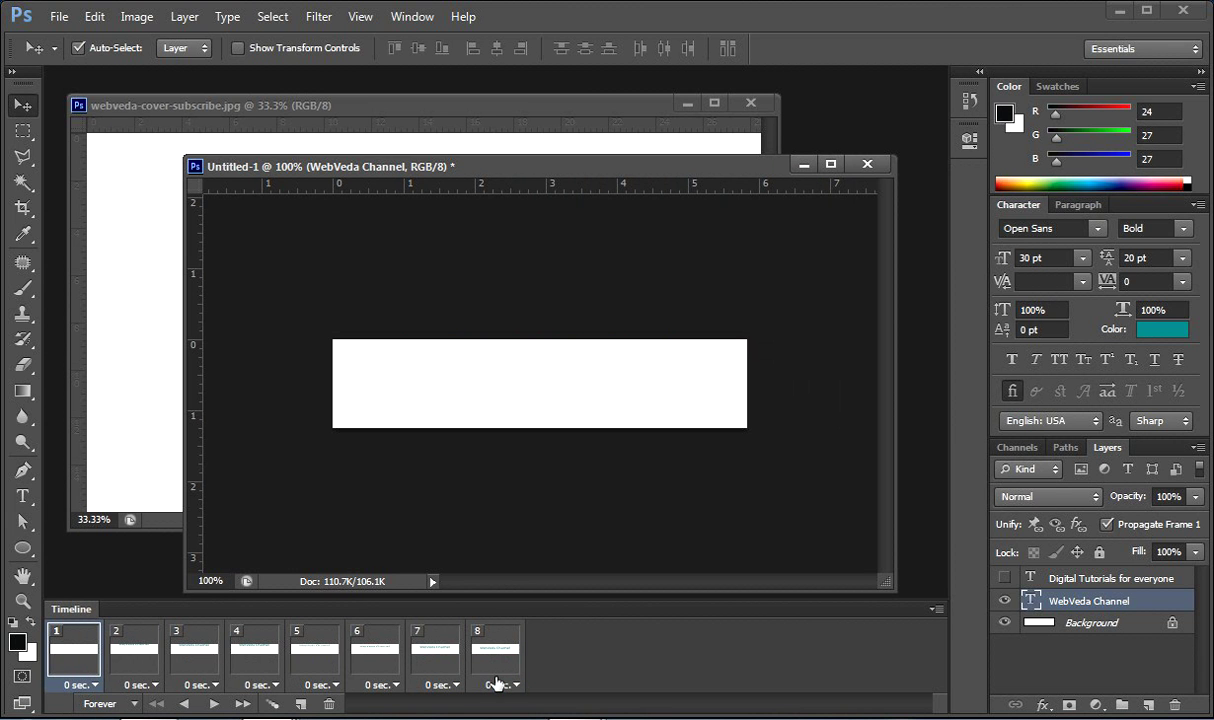
pyautogui.keyDown('shift'); pyautogui.click(505, 684); pyautogui.keyUp('shift')
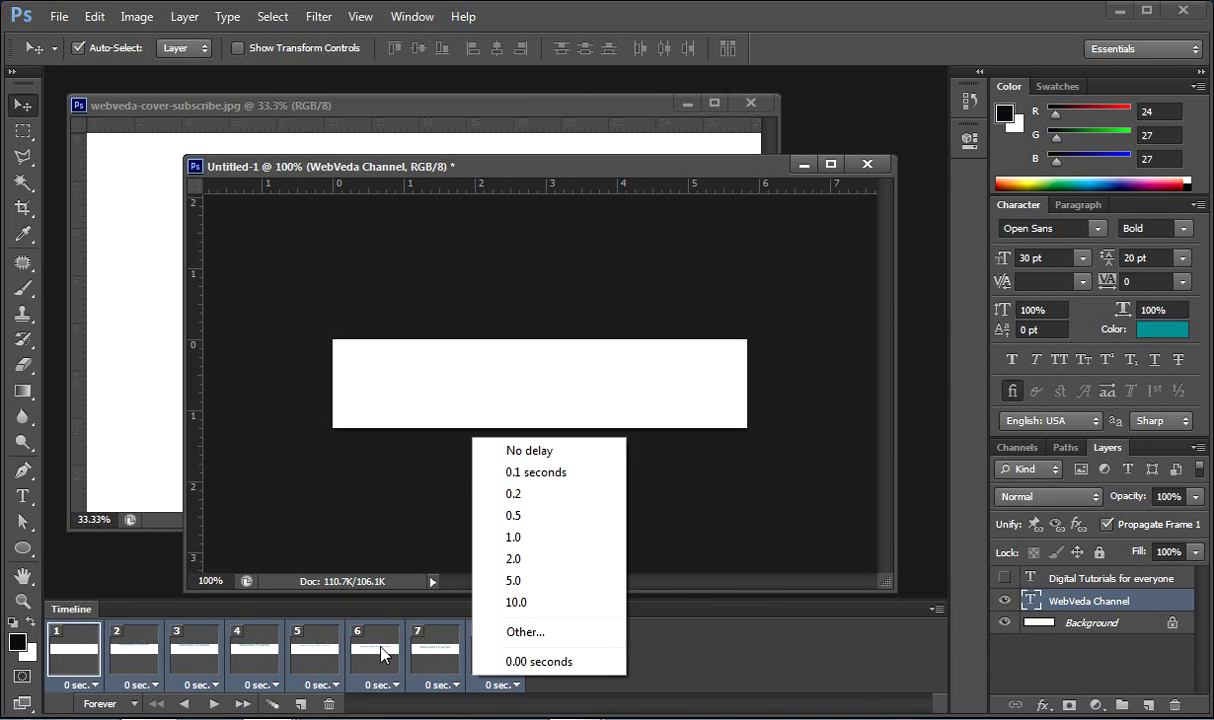
pyautogui.click(357, 686)
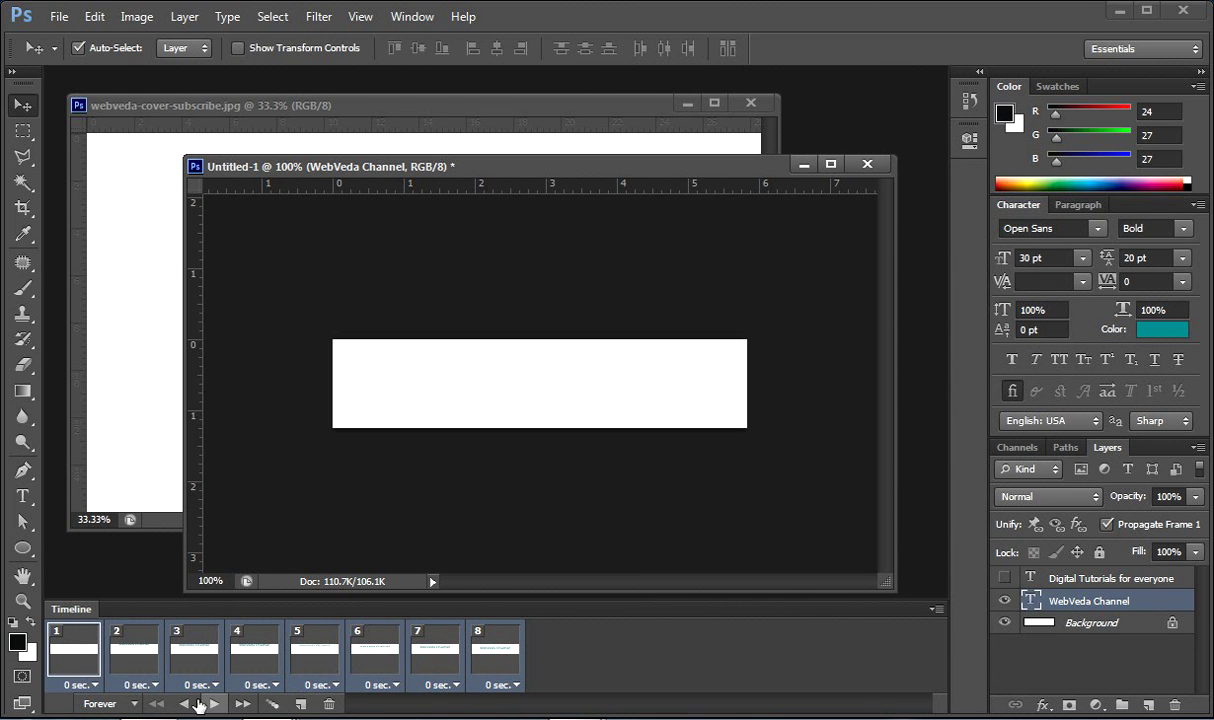
# Step: Preview the animation from the first frame and stop the playback
pyautogui.click(135, 665)
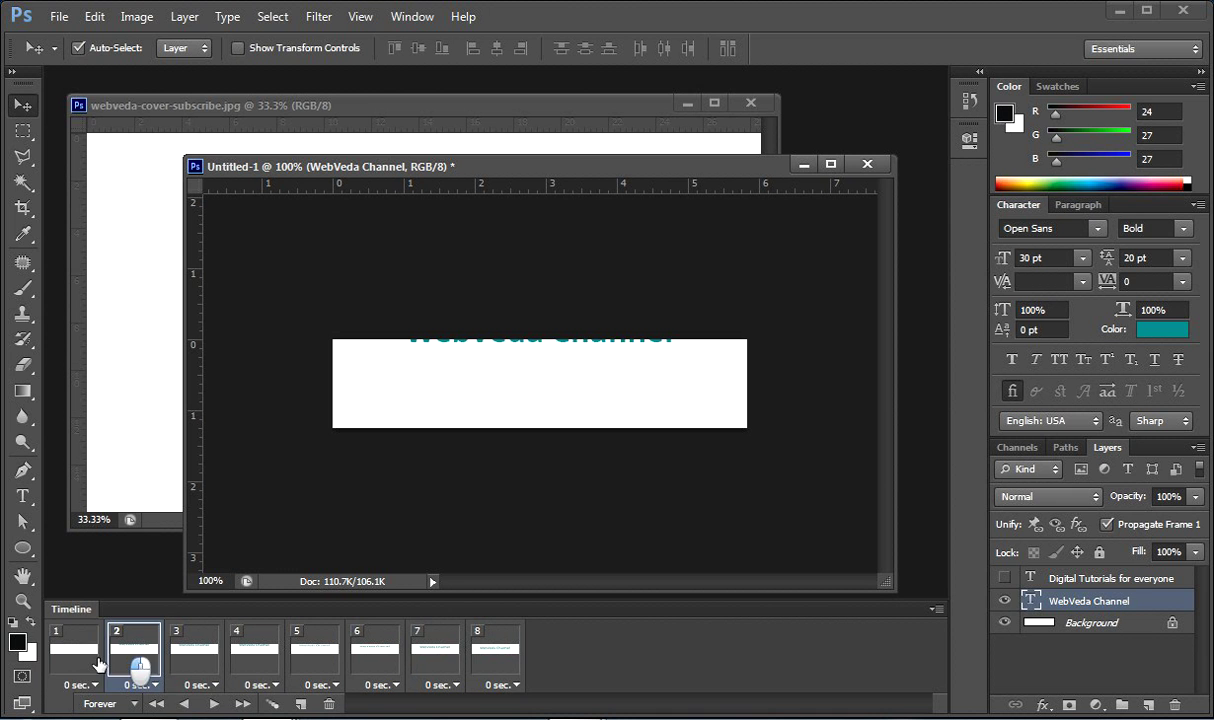
pyautogui.click(88, 650)
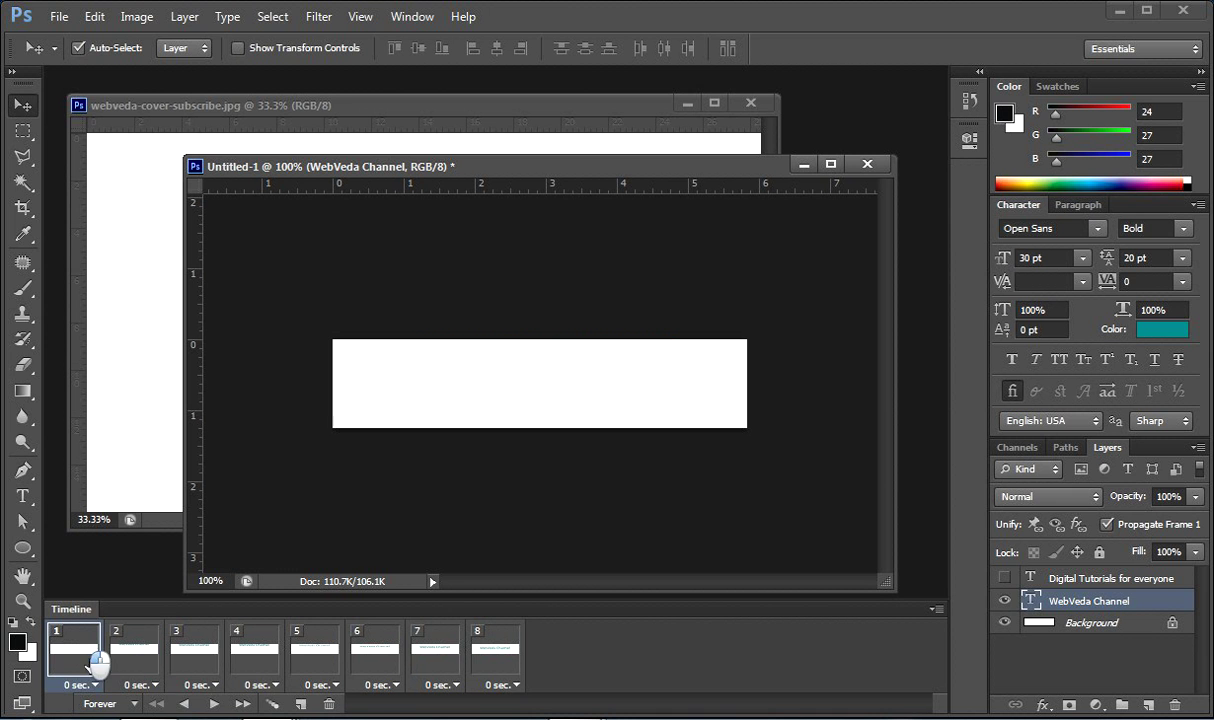
pyautogui.click(212, 705)
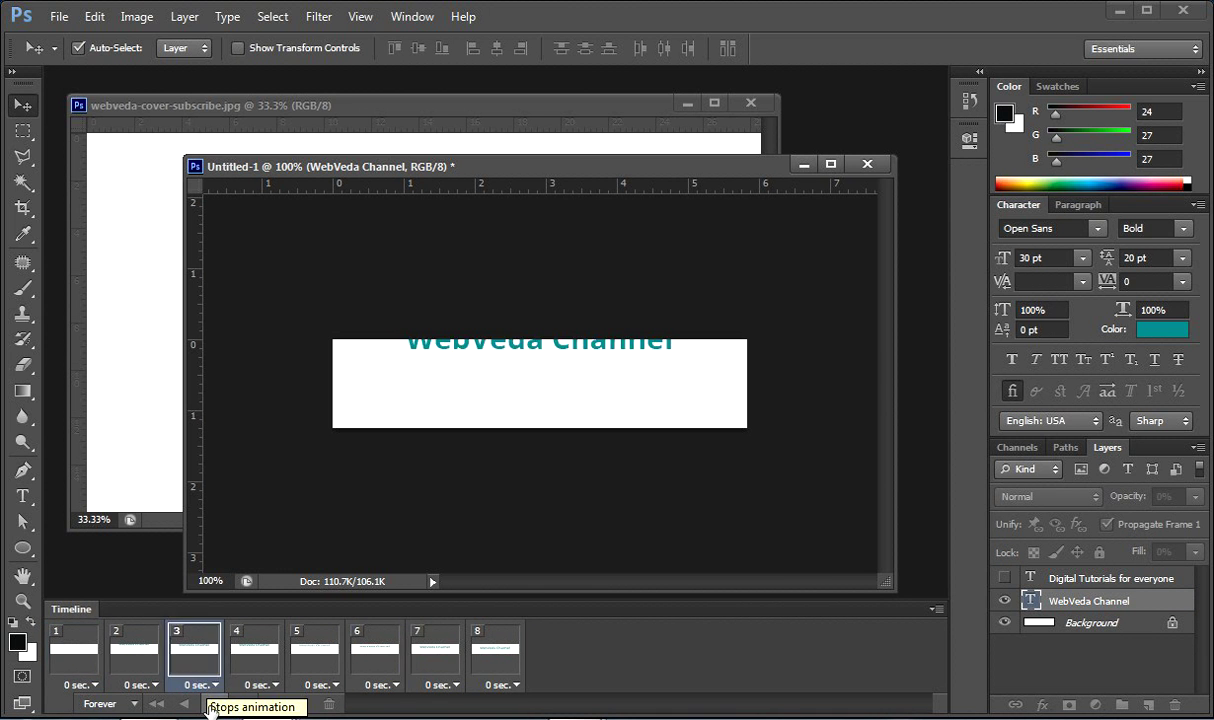
pyautogui.click(210, 705)
# Step: Set the delay of all eight animation frames to 0.2 seconds
pyautogui.click(91, 657)
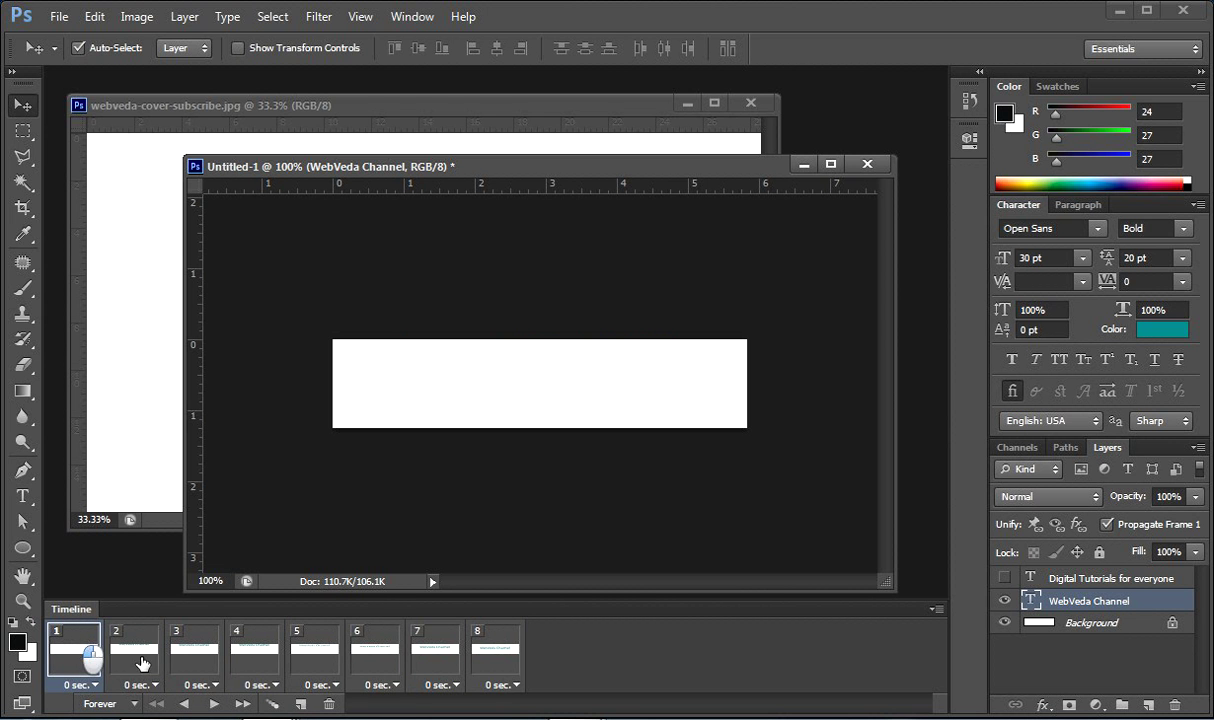
pyautogui.keyDown('shift'); pyautogui.click(492, 676); pyautogui.keyUp('shift')
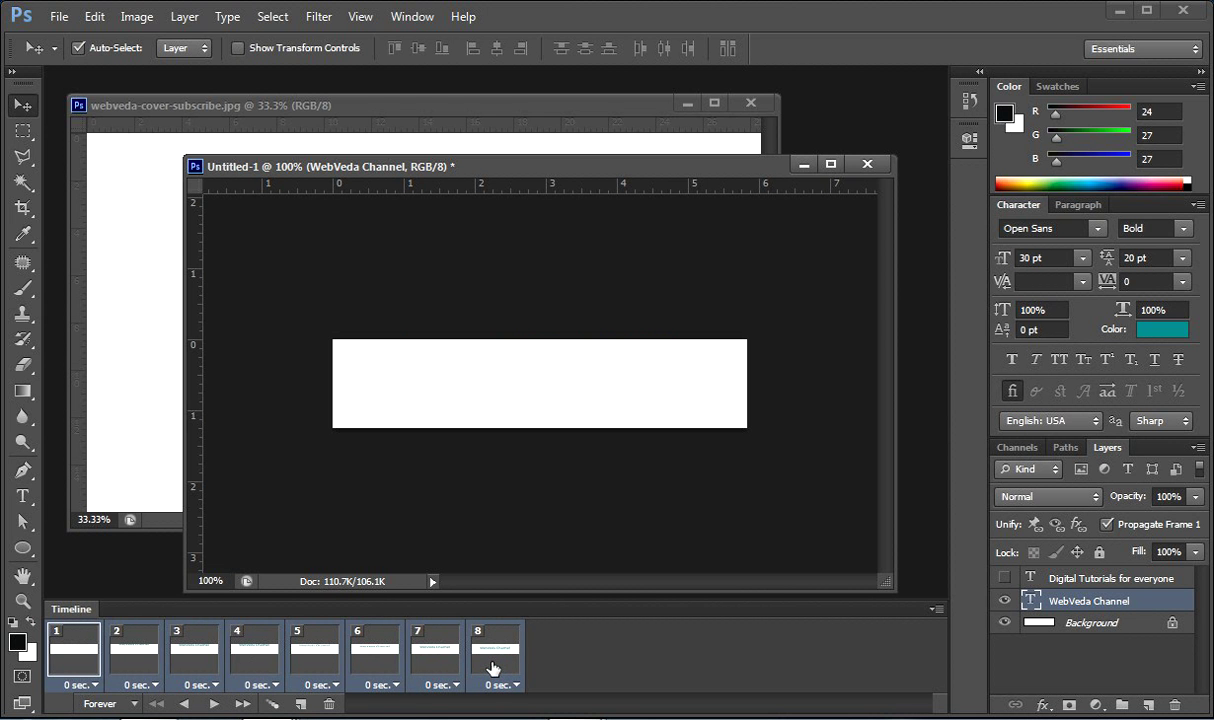
pyautogui.click(500, 685)
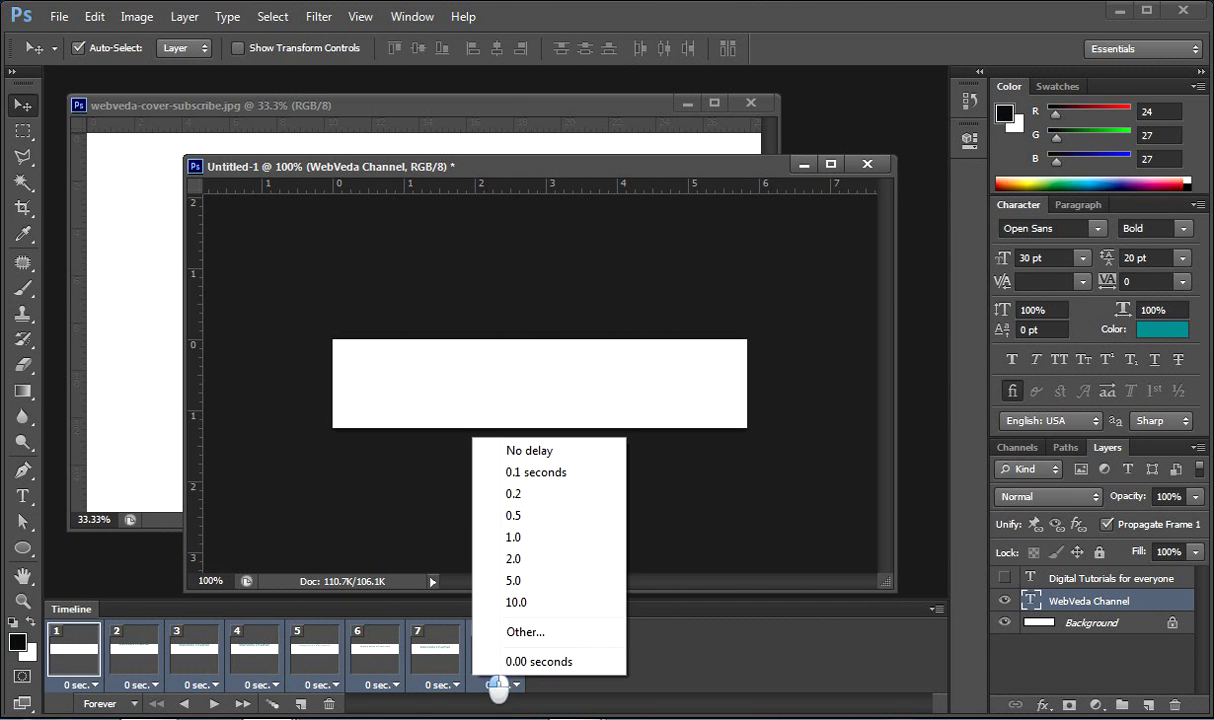
pyautogui.click(526, 494)
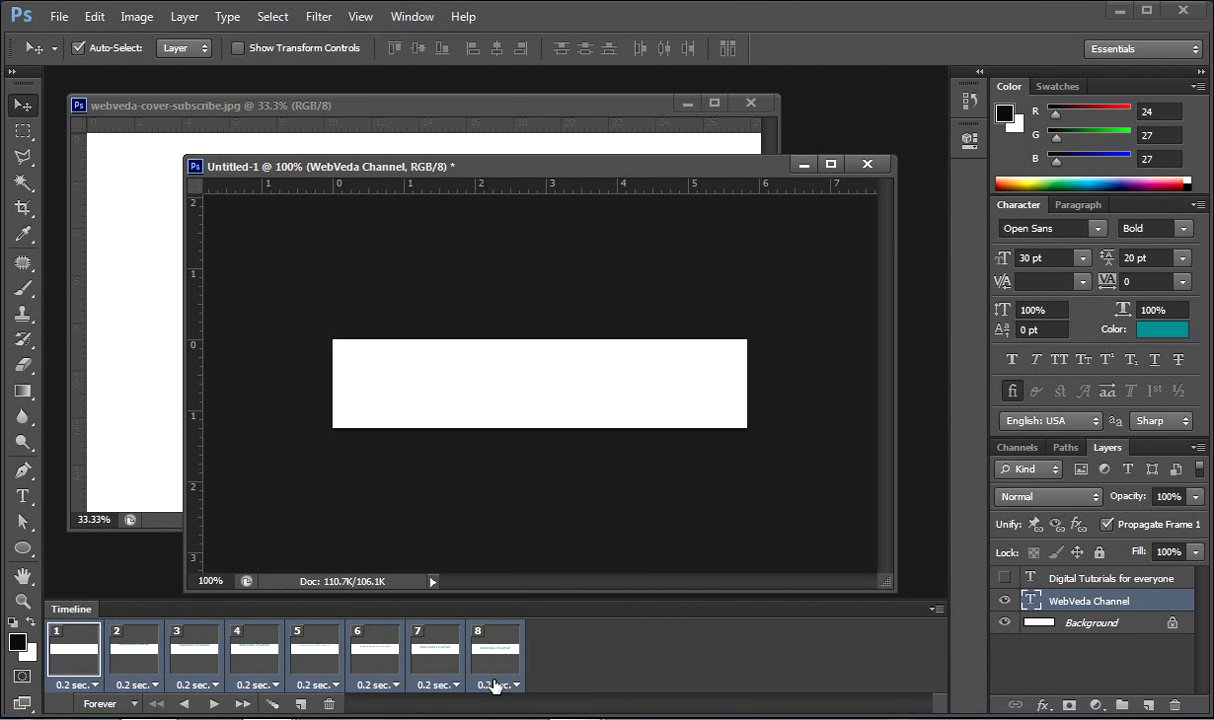
pyautogui.click(501, 686)
pyautogui.click(501, 686)
# Step: Make the "Digital Tutorials for everyone" layer visible in animation frame 8
pyautogui.click(428, 645)
pyautogui.click(496, 663)
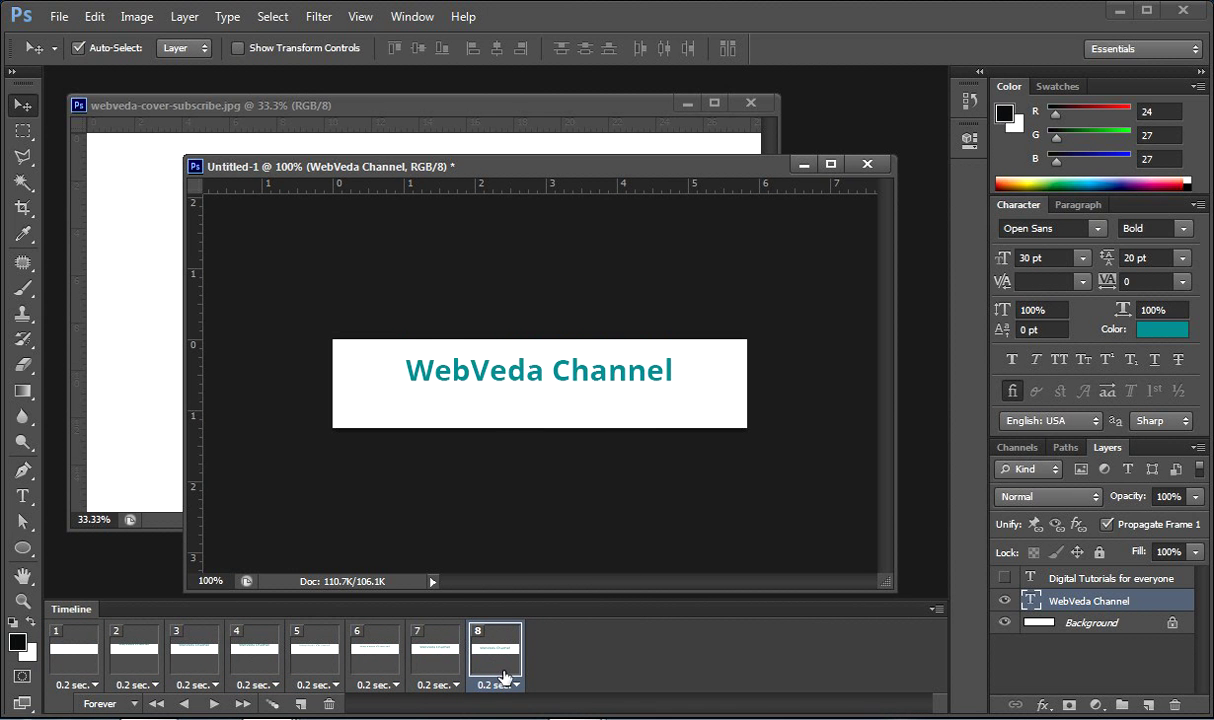
pyautogui.click(1005, 578)
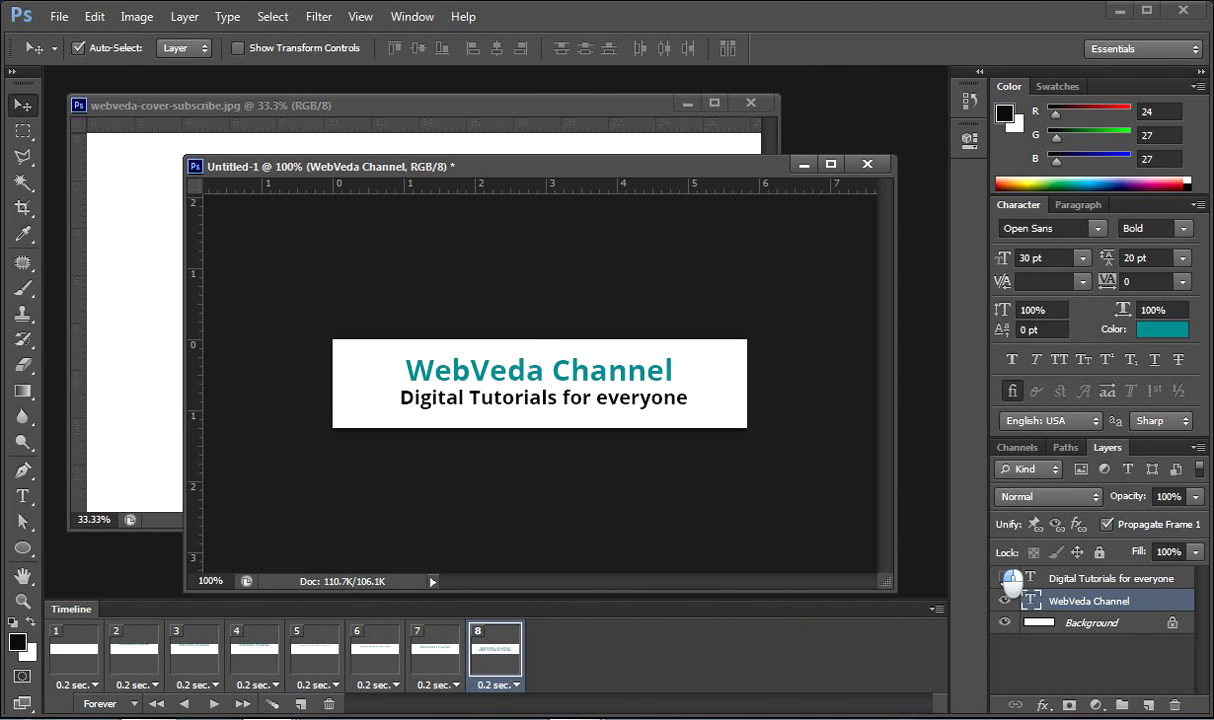
pyautogui.click(1005, 578)
pyautogui.click(1005, 578)
pyautogui.click(497, 665)
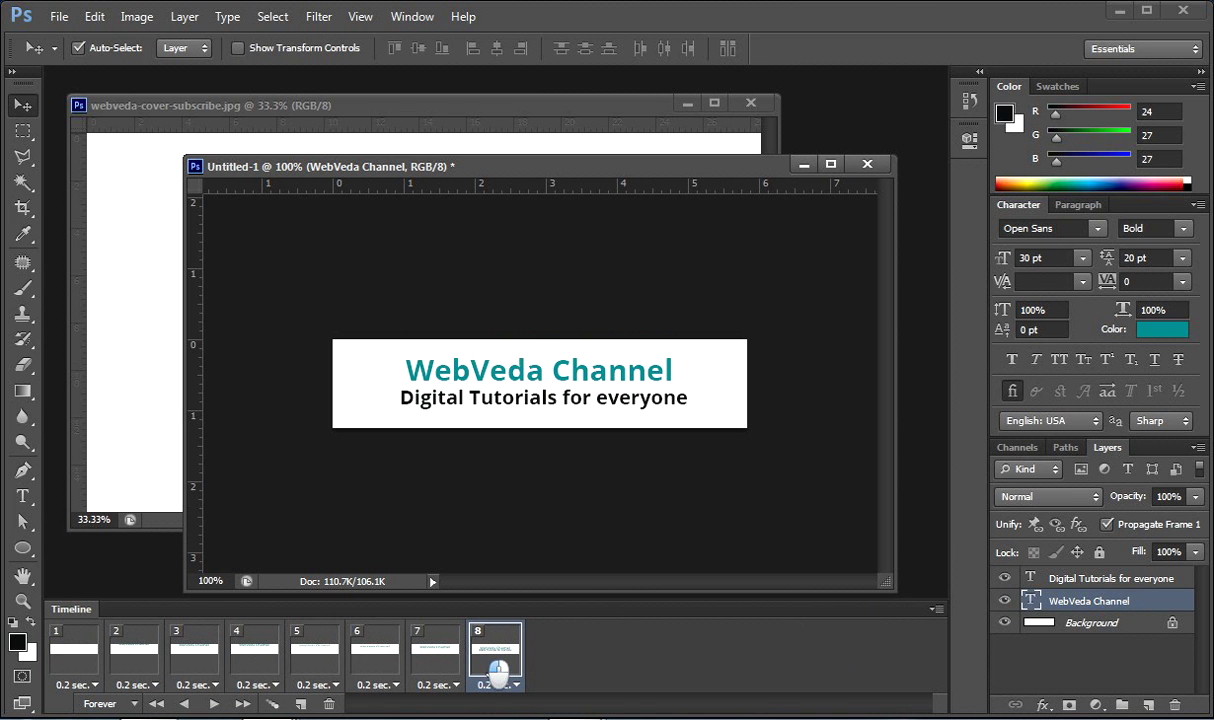
# Step: Duplicate animation frame 8 as frame 9 and make frame 8 active again
pyautogui.click(302, 707)
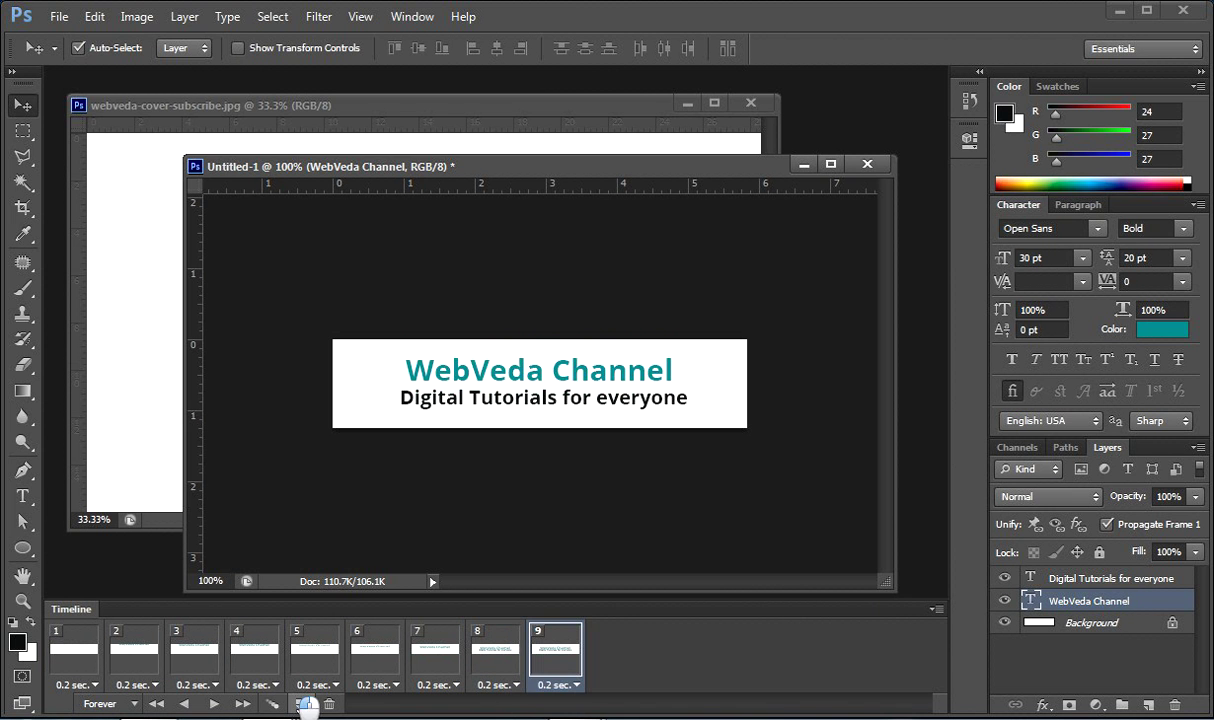
pyautogui.click(556, 664)
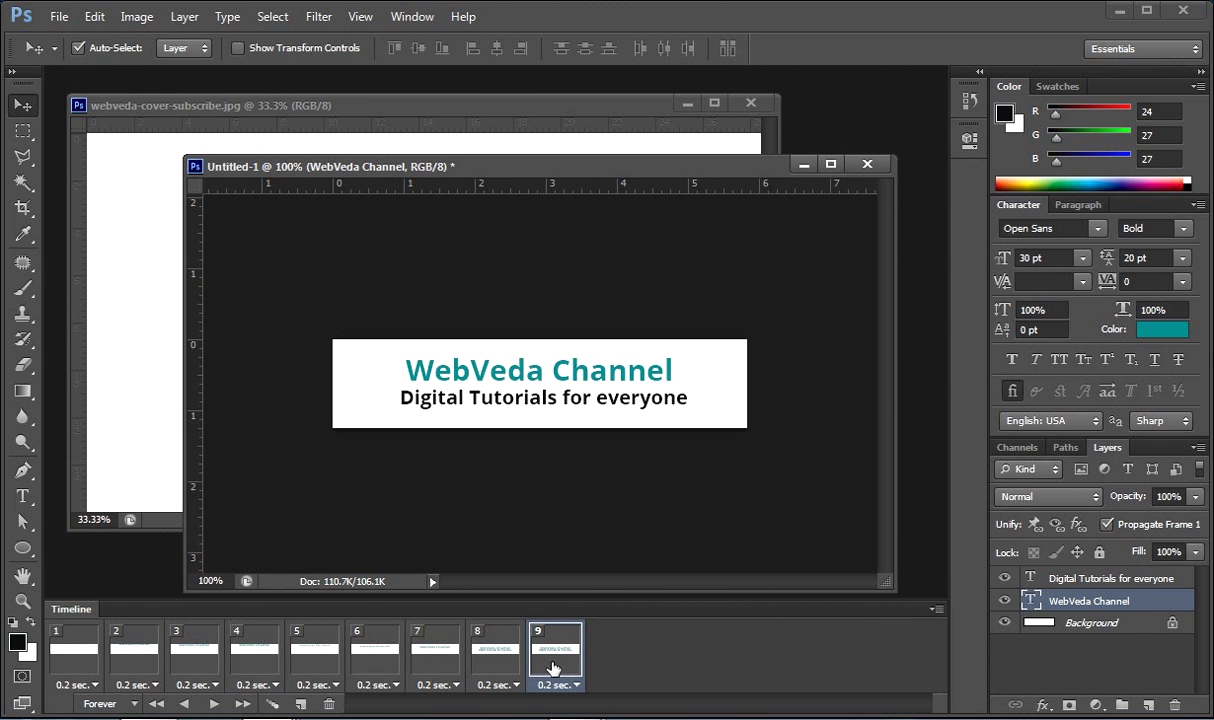
pyautogui.click(492, 668)
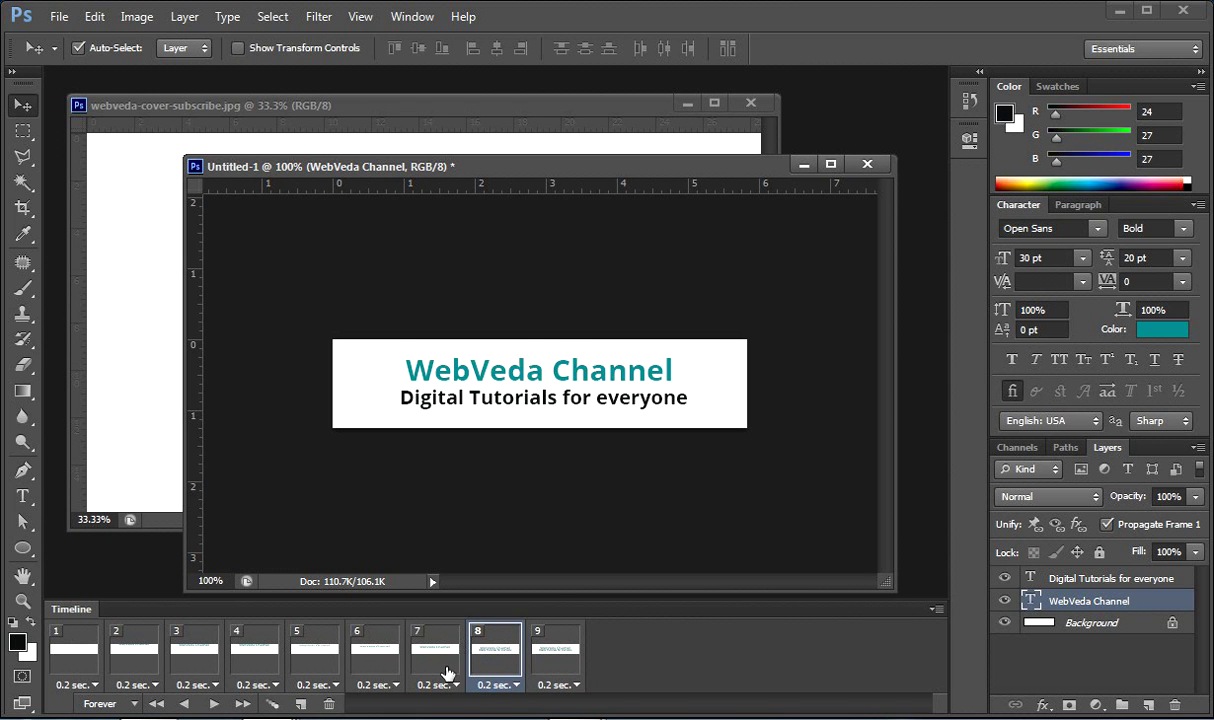
# Step: Hide the "Digital Tutorials for everyone" layer in animation frame 8
pyautogui.click(432, 668)
pyautogui.click(496, 665)
pyautogui.click(553, 665)
pyautogui.click(496, 665)
pyautogui.click(1004, 578)
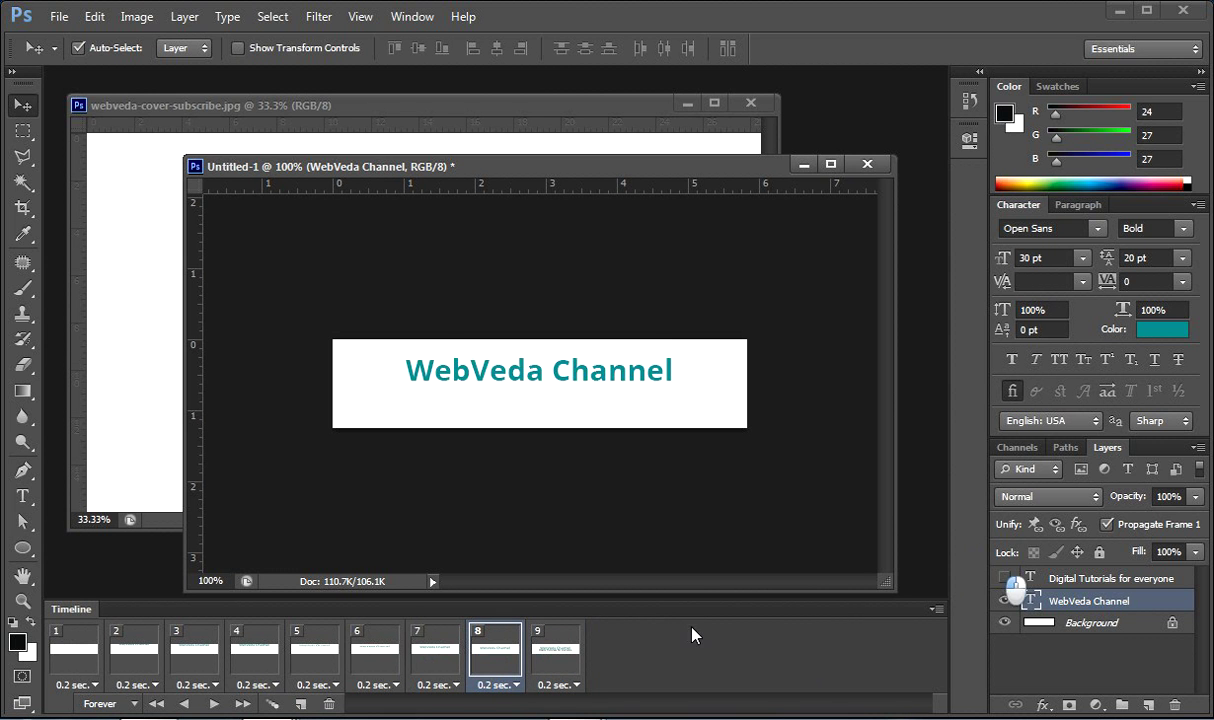
# Step: In frame 9, nudge the "Digital Tutorials for everyone" text down about 4 pixels and duplicate the frame as frame 10
pyautogui.click(551, 672)
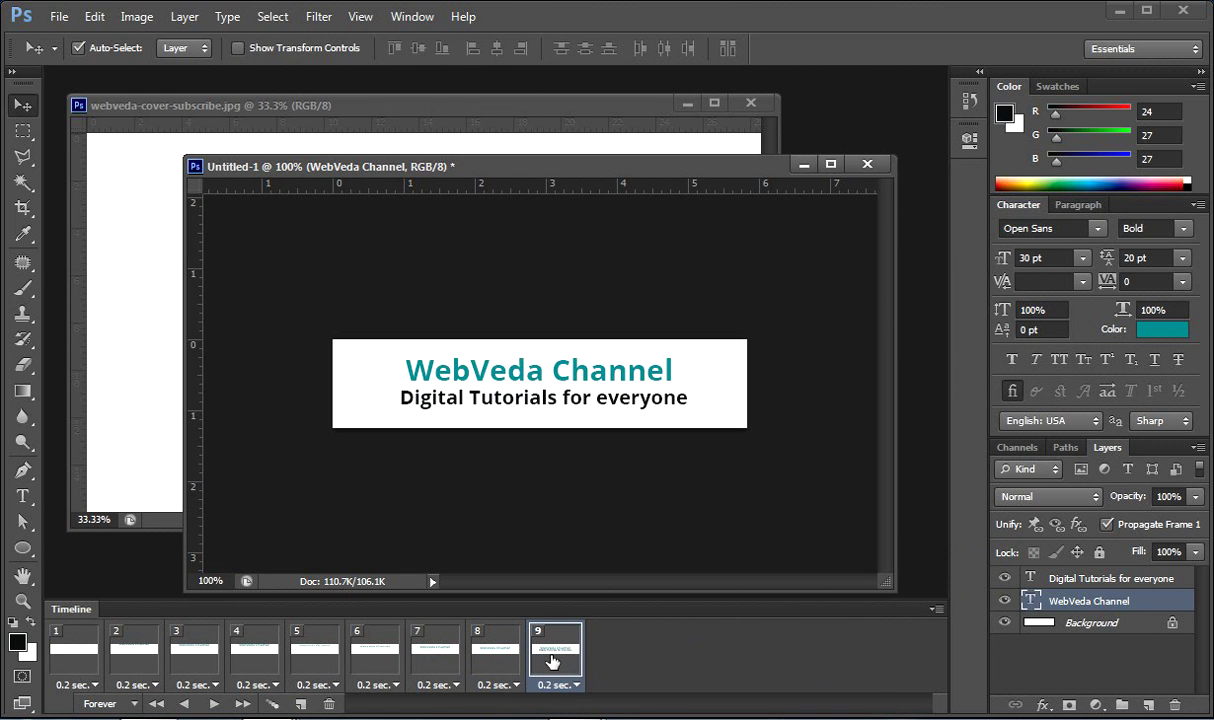
pyautogui.click(1050, 580)
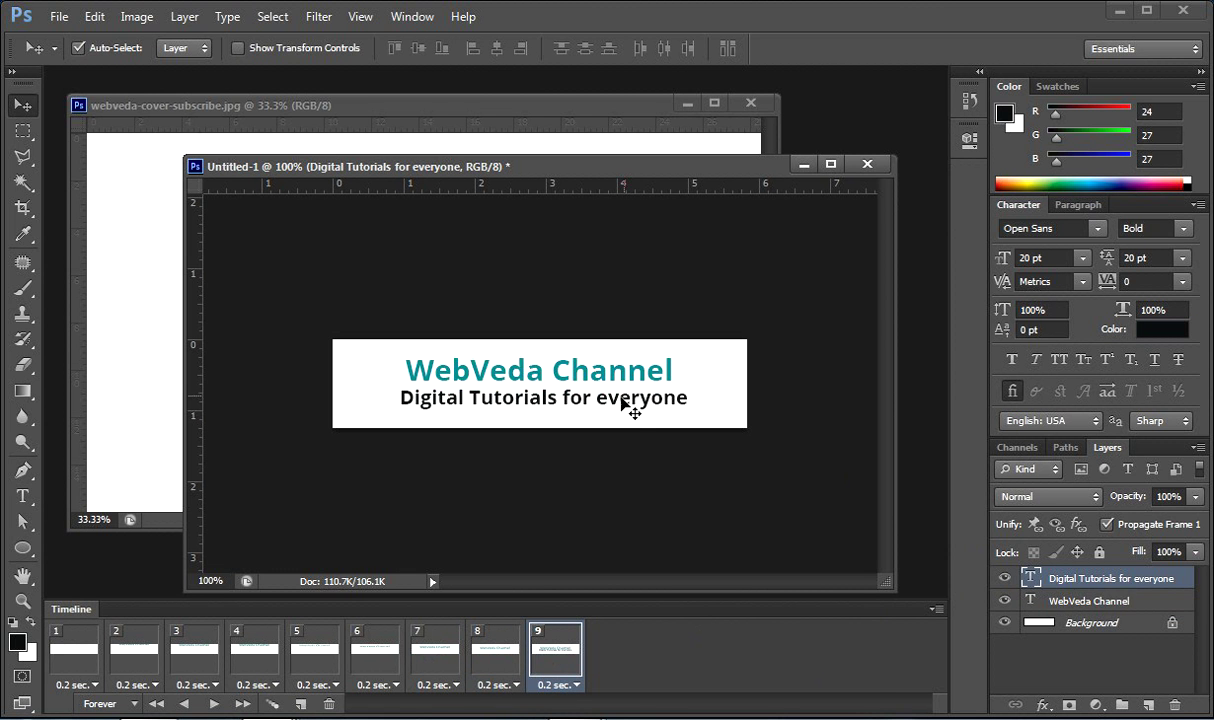
pyautogui.press('Down')
pyautogui.press('Down')
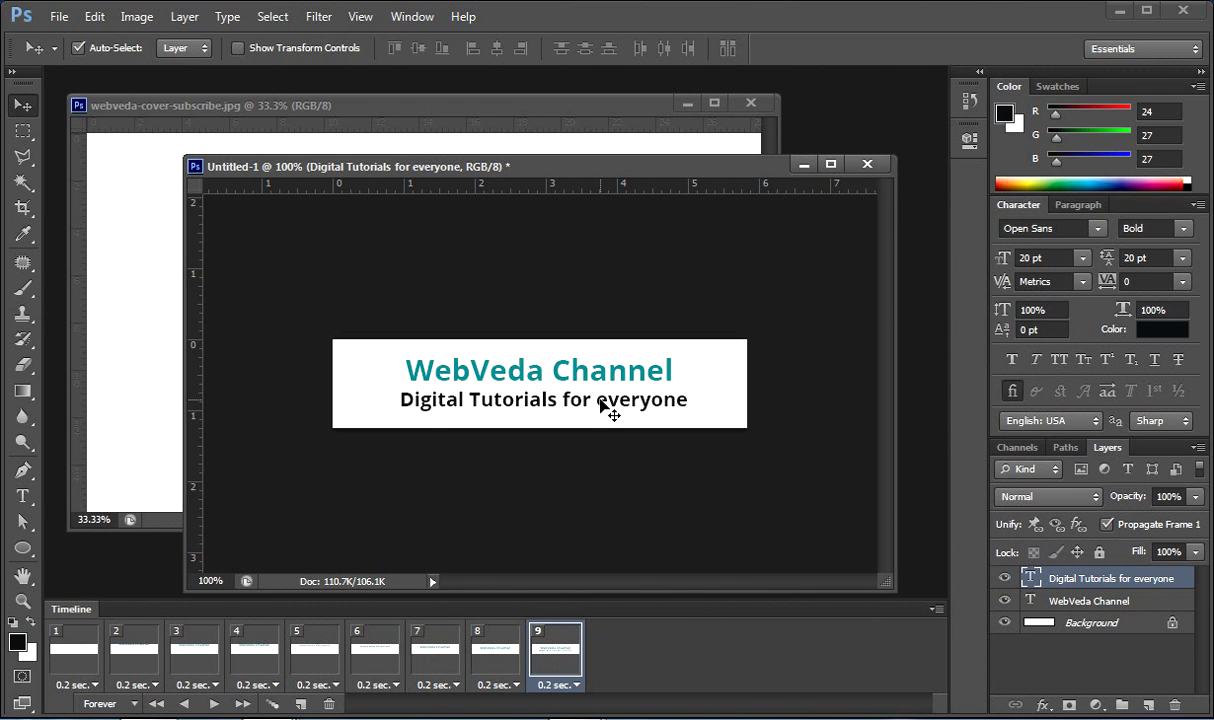
pyautogui.press('Down')
pyautogui.press('Down')
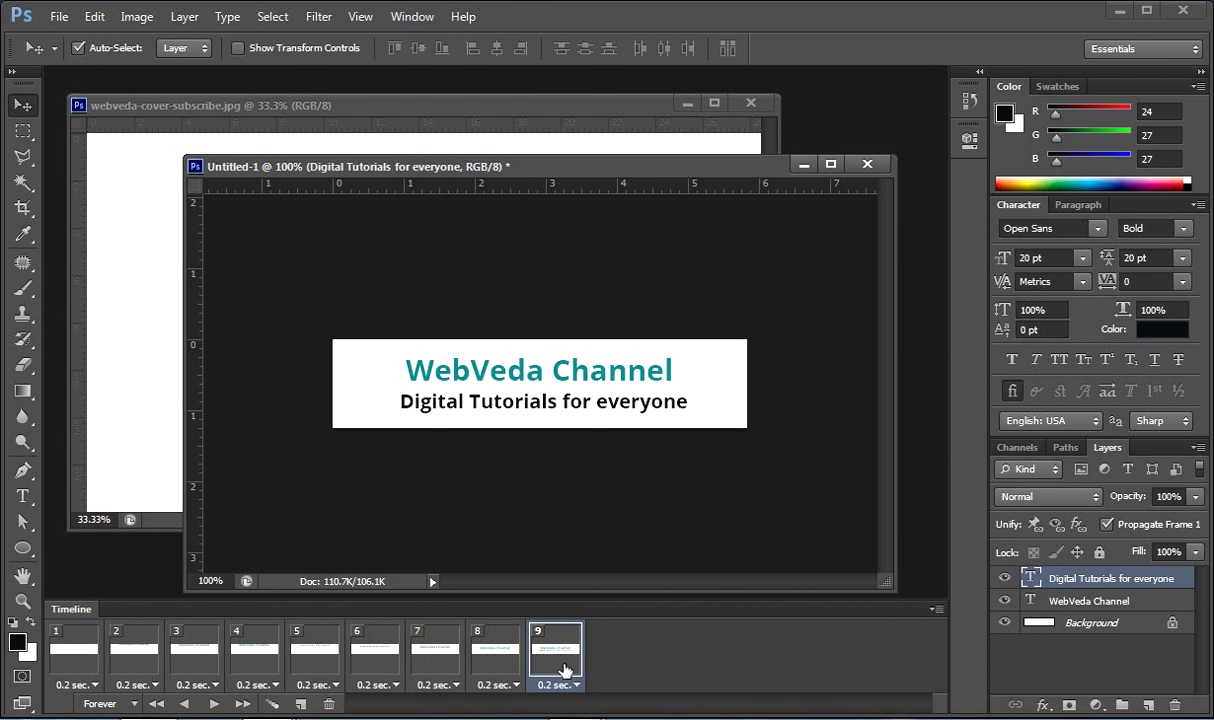
pyautogui.click(299, 708)
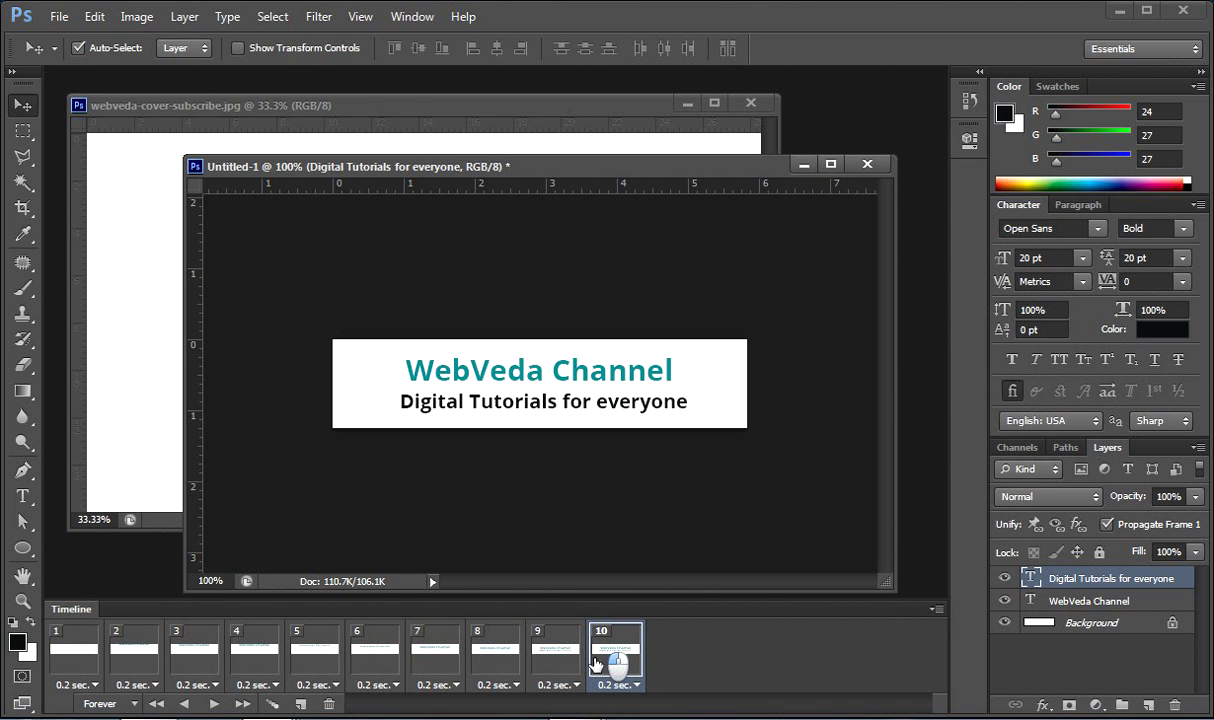
# Step: In frame 9, move the "Digital Tutorials for everyone" text horizontally until it lies fully beyond the canvas's right edge
pyautogui.click(555, 673)
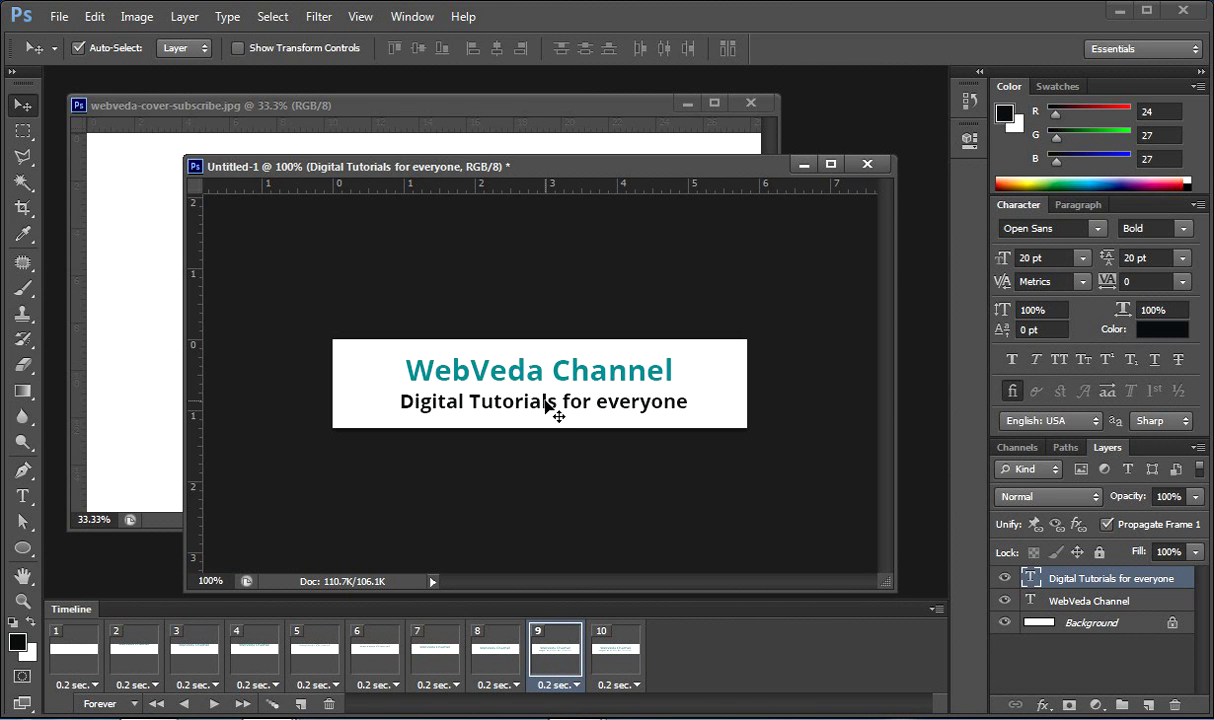
pyautogui.hotkey('shift', 'Right')
pyautogui.hotkey('shift', 'Right')
pyautogui.hotkey('shift', 'Right')
pyautogui.hotkey('shift', 'Right')
pyautogui.hotkey('shift', 'Right')
pyautogui.hotkey('shift', 'Right')
pyautogui.hotkey('shift', 'Right')
pyautogui.hotkey('shift', 'Right')
pyautogui.hotkey('shift', 'Right')
pyautogui.hotkey('shift', 'Right')
pyautogui.hotkey('shift', 'Right')
pyautogui.hotkey('shift', 'Right')
pyautogui.hotkey('shift', 'Right')
pyautogui.hotkey('shift', 'Right')
pyautogui.hotkey('shift', 'Right')
pyautogui.hotkey('shift', 'Right')
pyautogui.hotkey('shift', 'Right')
pyautogui.hotkey('shift', 'Right')
pyautogui.hotkey('shift', 'Right')
pyautogui.hotkey('shift', 'Right')
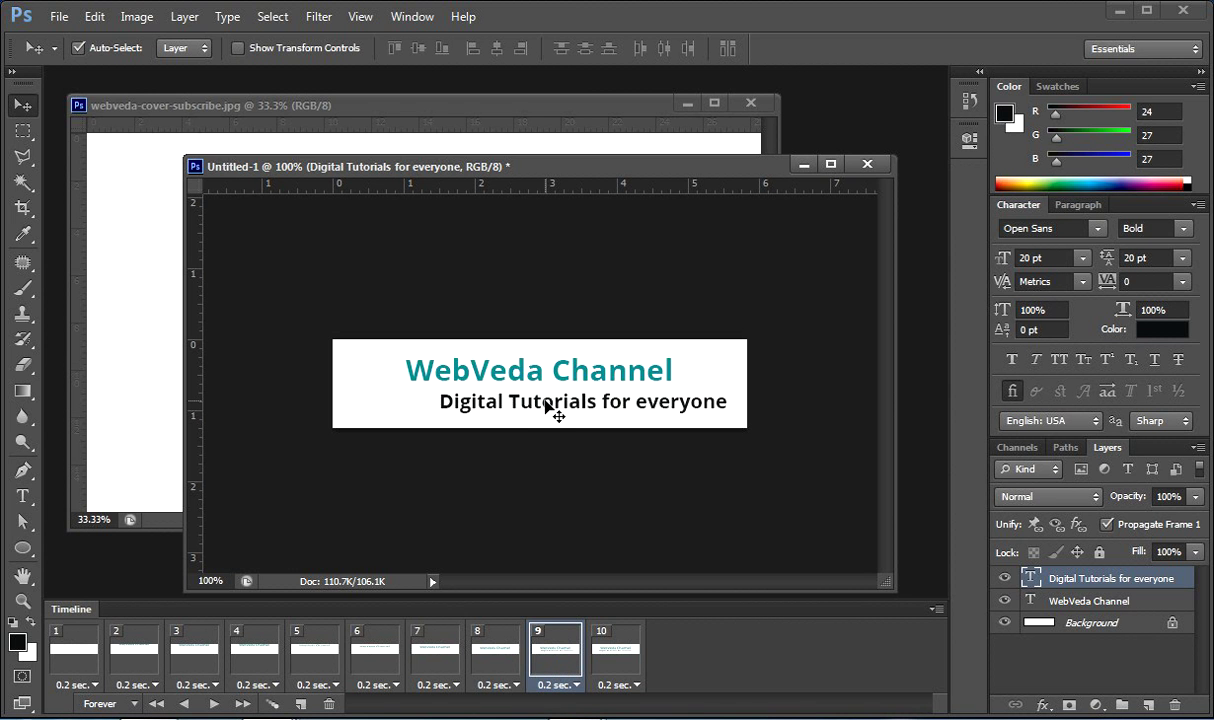
pyautogui.hotkey('shift', 'Right')
pyautogui.hotkey('shift', 'Right')
pyautogui.hotkey('shift', 'Right')
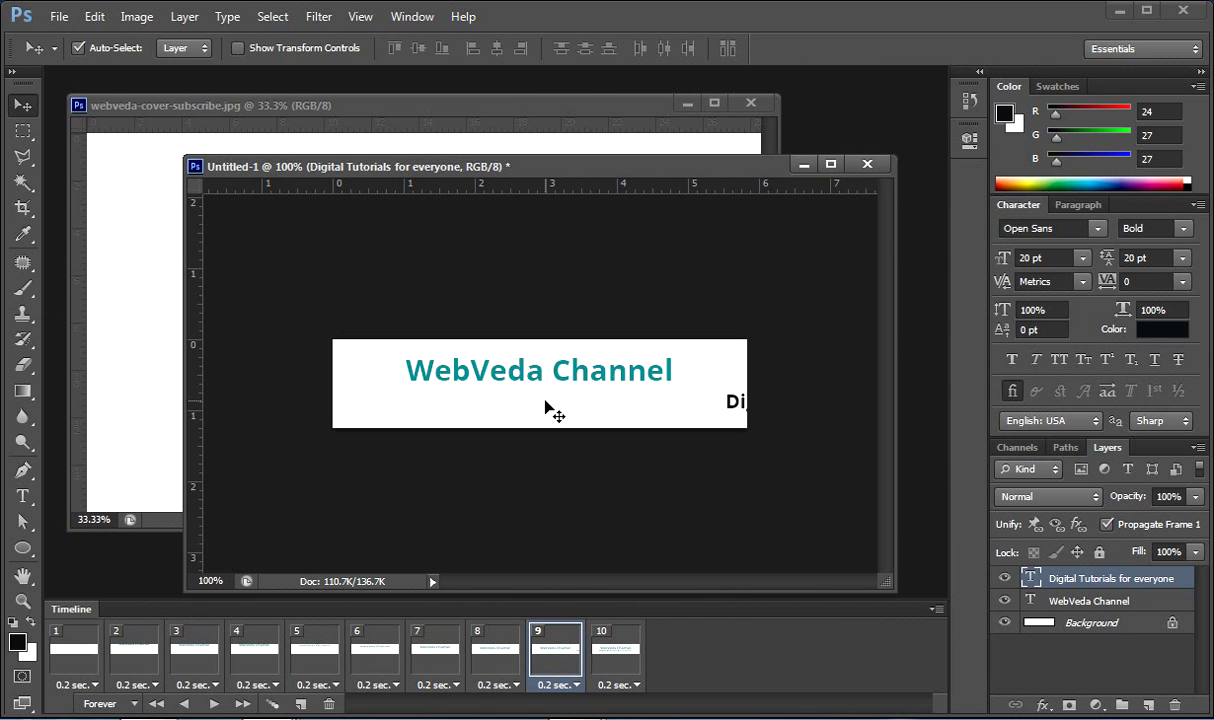
pyautogui.press('Right')
pyautogui.press('Right')
pyautogui.press('Right')
pyautogui.press('Right')
pyautogui.press('Right')
pyautogui.press('Right')
pyautogui.press('Right')
pyautogui.press('Right')
pyautogui.press('Right')
pyautogui.press('Right')
pyautogui.press('Right')
pyautogui.press('Right')
pyautogui.press('Right')
pyautogui.press('Right')
pyautogui.press('Right')
pyautogui.press('Right')
pyautogui.press('Right')
# Step: Tween frames 9 and 10 with 6 added frames, using all layers and the position, opacity and effects parameters
pyautogui.click(566, 659)
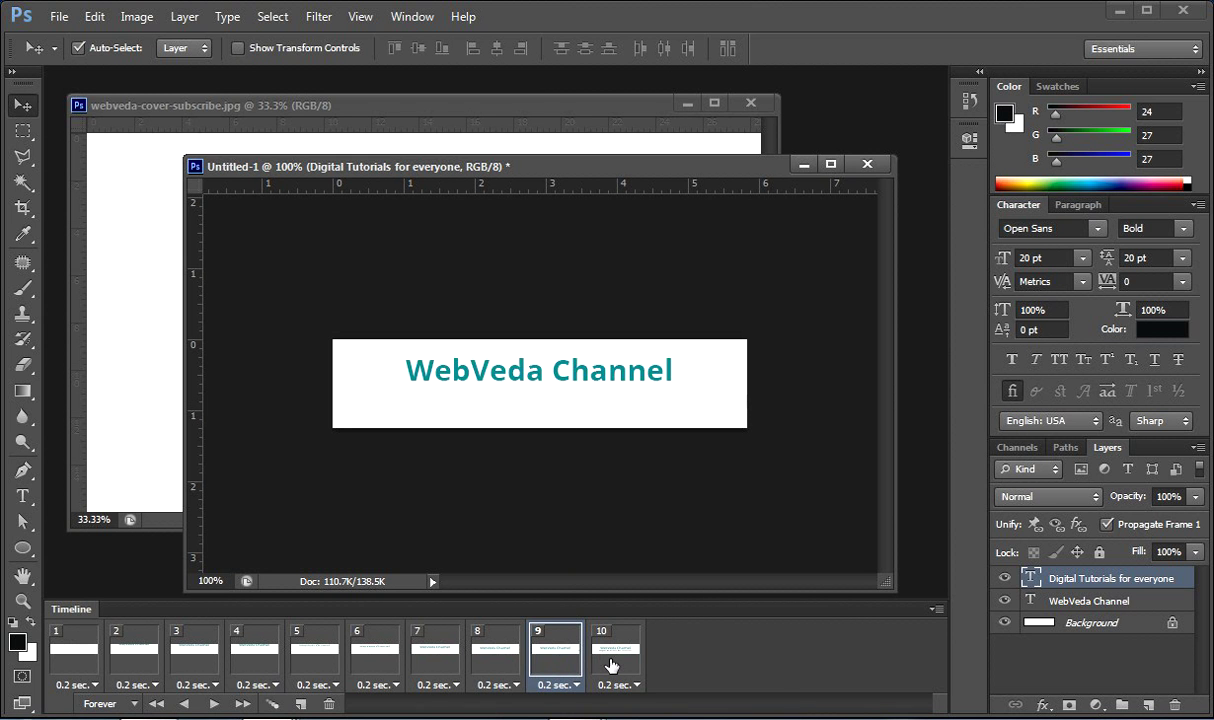
pyautogui.click(616, 652)
pyautogui.click(566, 660)
pyautogui.click(617, 658)
pyautogui.click(566, 662)
pyautogui.click(551, 670)
pyautogui.keyDown('shift'); pyautogui.click(613, 660); pyautogui.keyUp('shift')
pyautogui.click(273, 705)
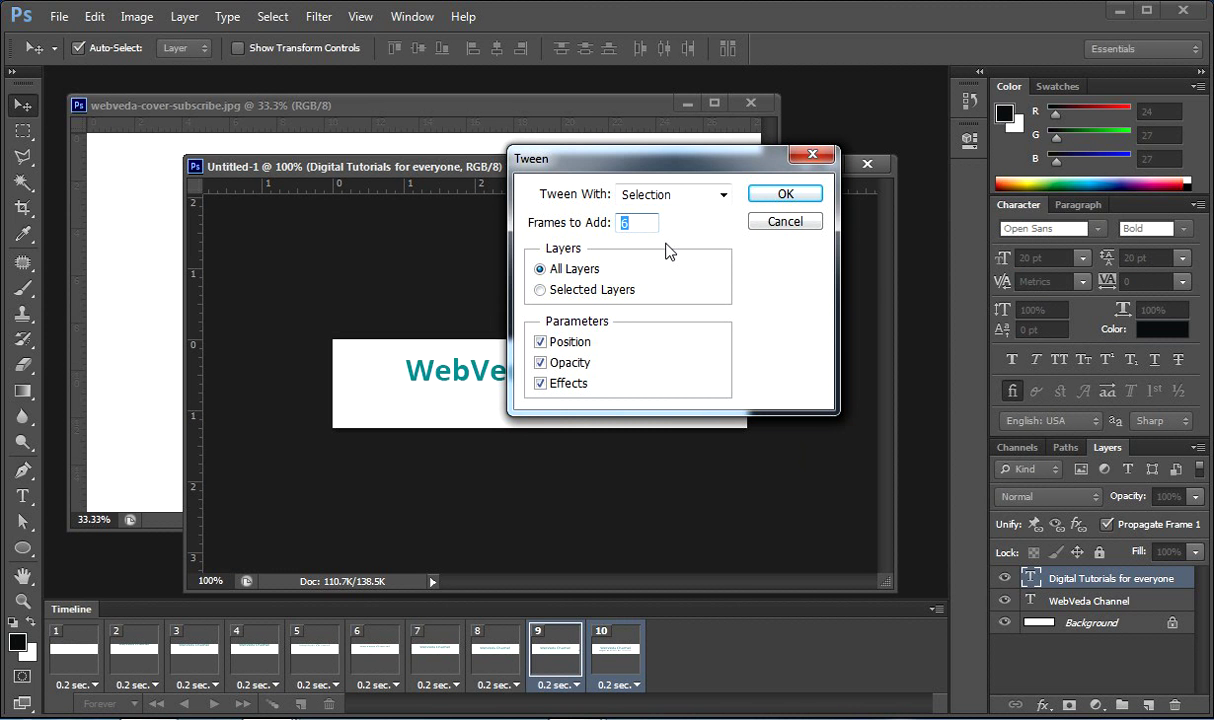
pyautogui.click(788, 195)
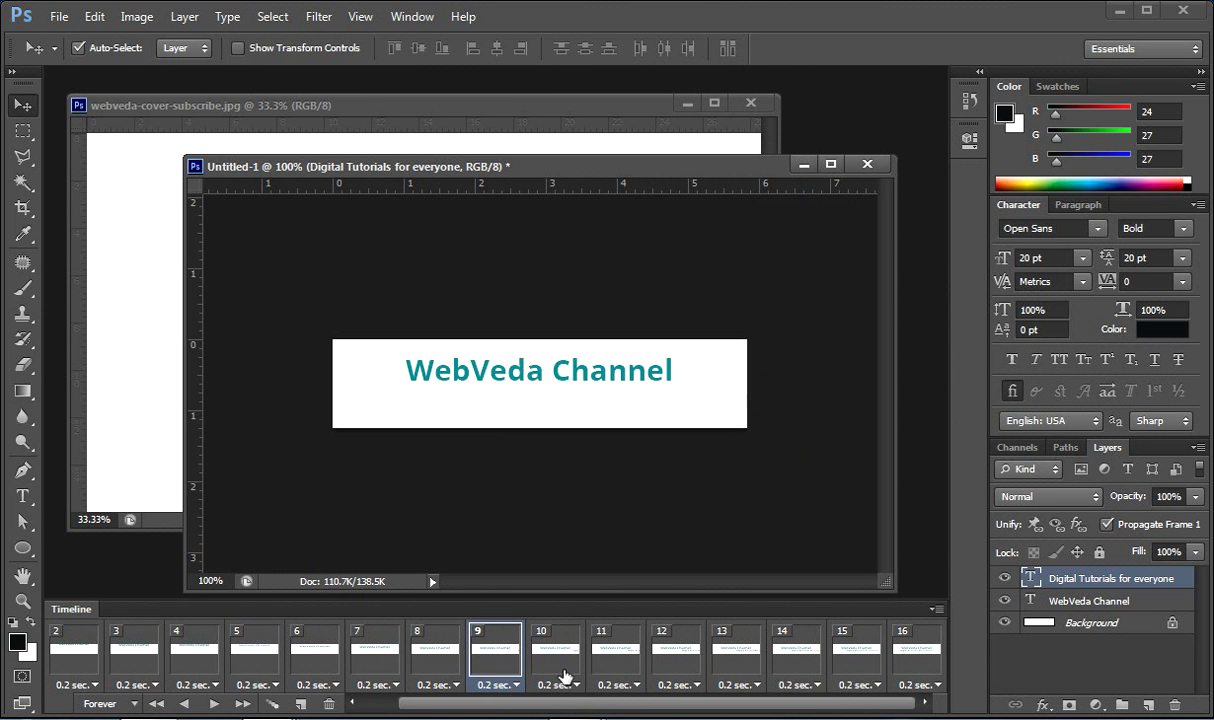
# Step: Step through frames 10 to 16 to examine how the tagline slides into place
pyautogui.click(570, 675)
pyautogui.click(622, 675)
pyautogui.click(675, 670)
pyautogui.click(735, 670)
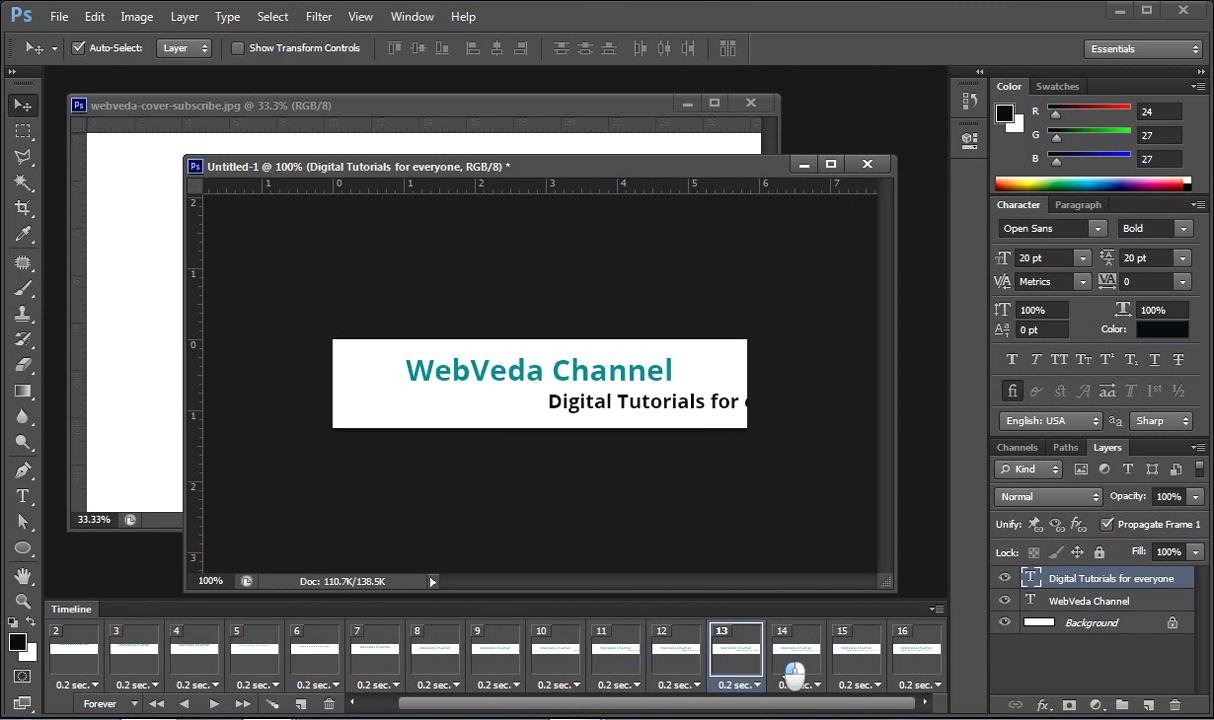
pyautogui.click(793, 670)
pyautogui.click(848, 670)
pyautogui.click(914, 668)
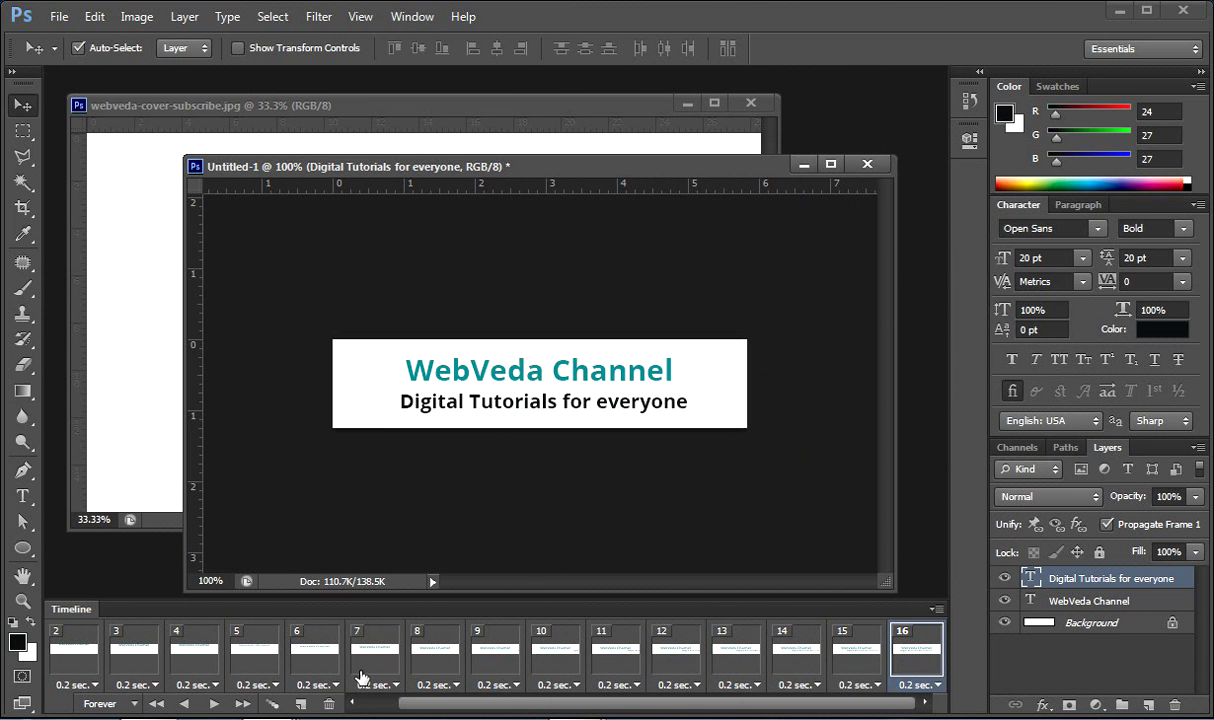
# Step: Review frames 7 to 15 one by one, checking the transition from the heading to the tagline's entry
pyautogui.click(362, 678)
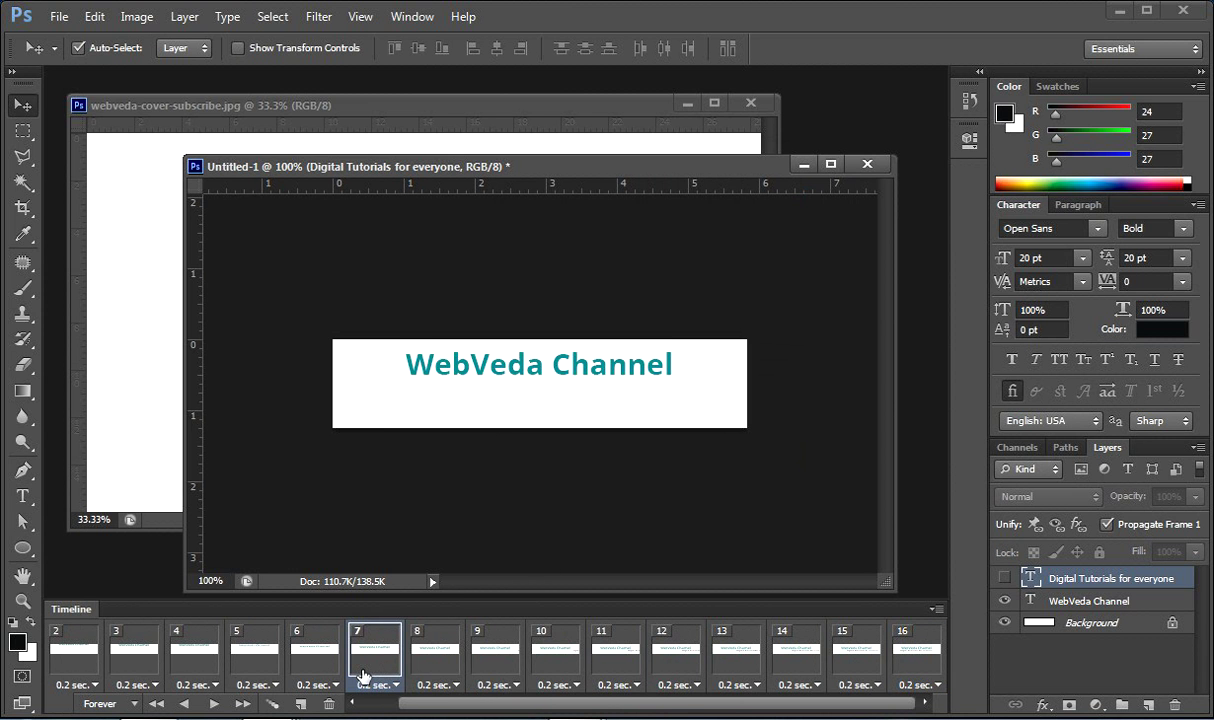
pyautogui.click(419, 645)
pyautogui.click(482, 650)
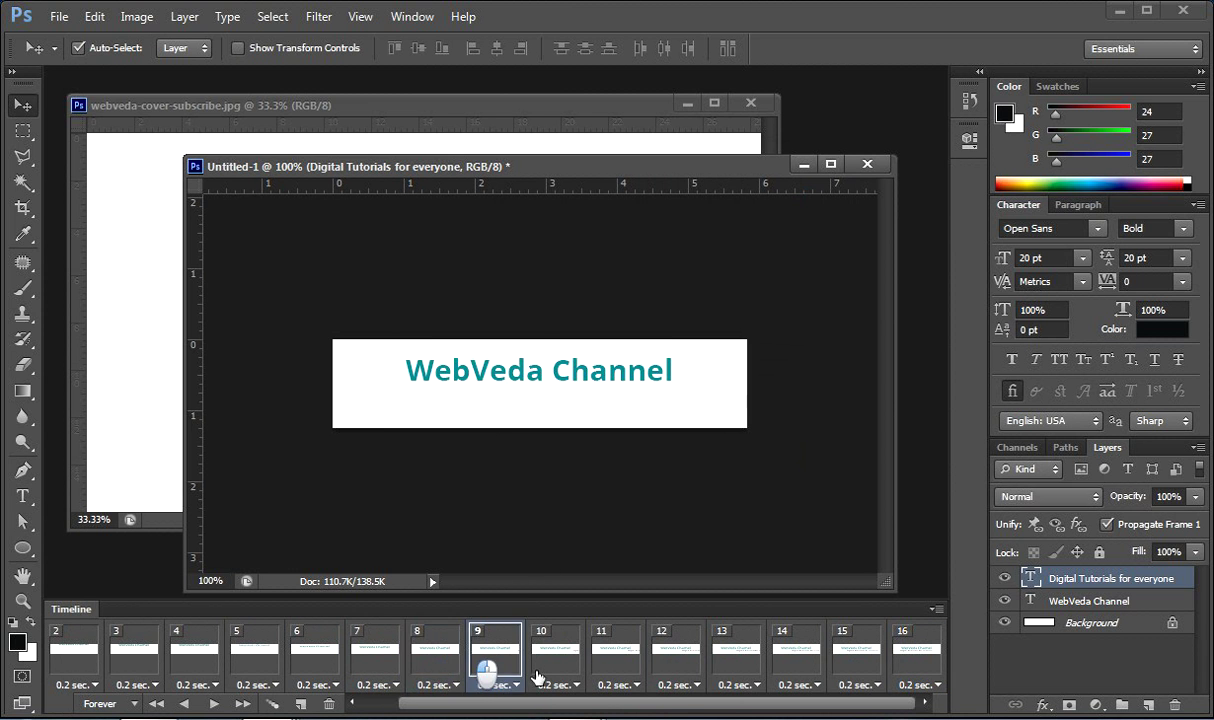
pyautogui.click(552, 658)
pyautogui.click(447, 677)
pyautogui.click(499, 677)
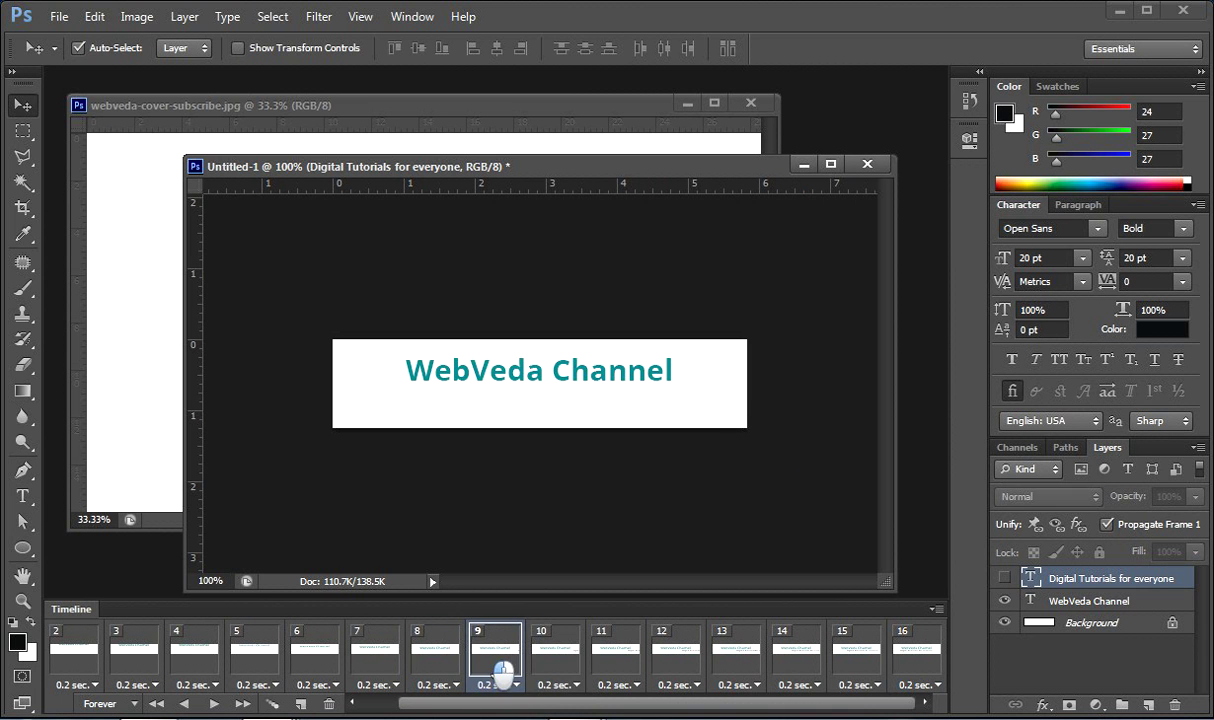
pyautogui.click(553, 678)
pyautogui.click(500, 677)
pyautogui.click(560, 677)
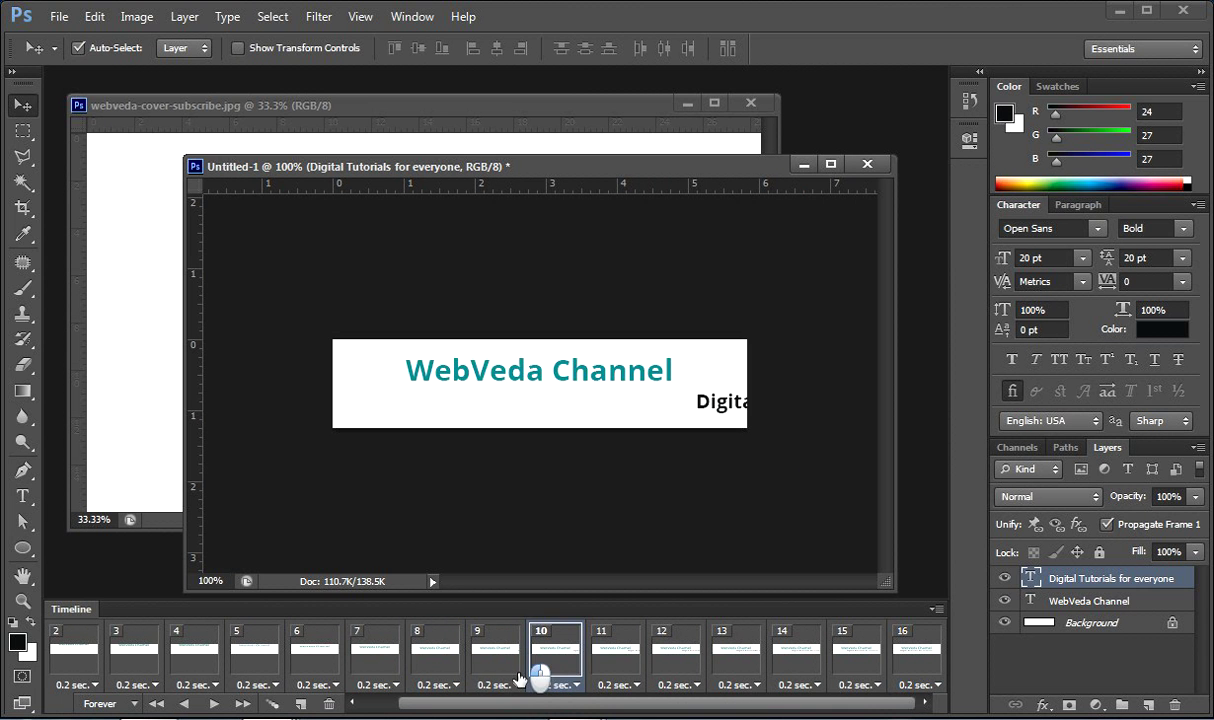
pyautogui.click(500, 677)
pyautogui.click(552, 677)
pyautogui.click(625, 652)
pyautogui.click(687, 652)
pyautogui.click(740, 655)
pyautogui.click(800, 655)
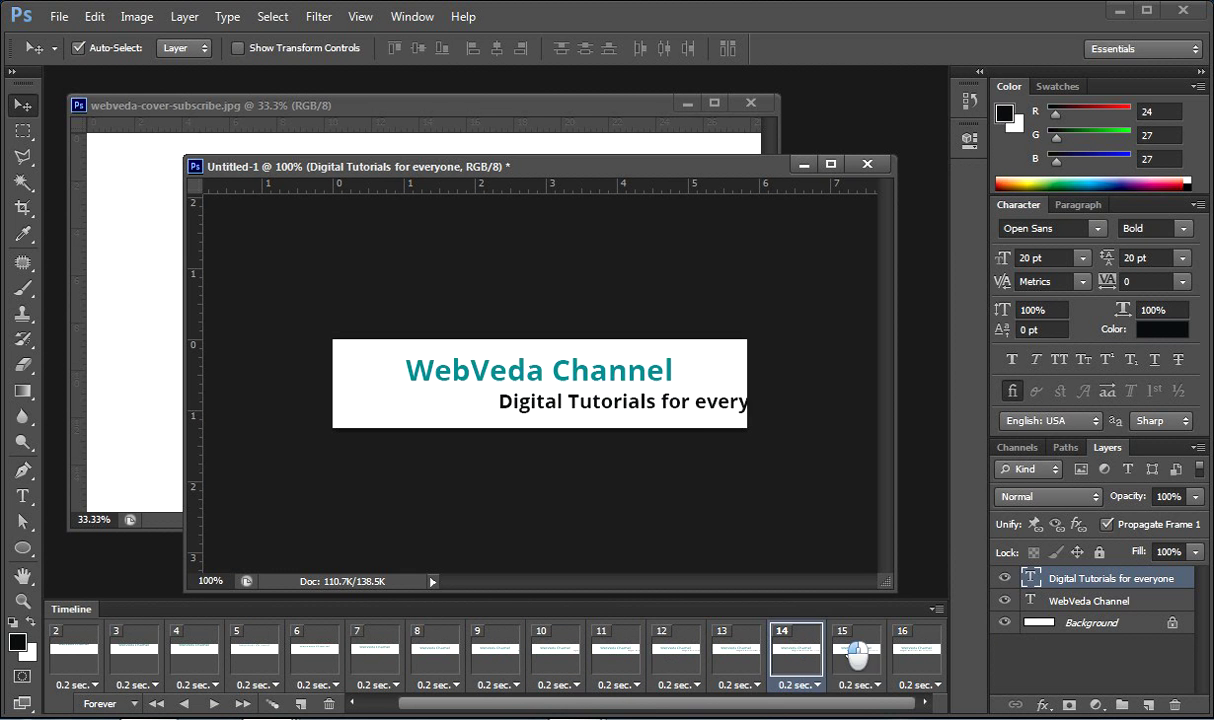
pyautogui.click(855, 645)
# Step: Set a custom delay of 4 seconds for animation frame 16
pyautogui.click(915, 648)
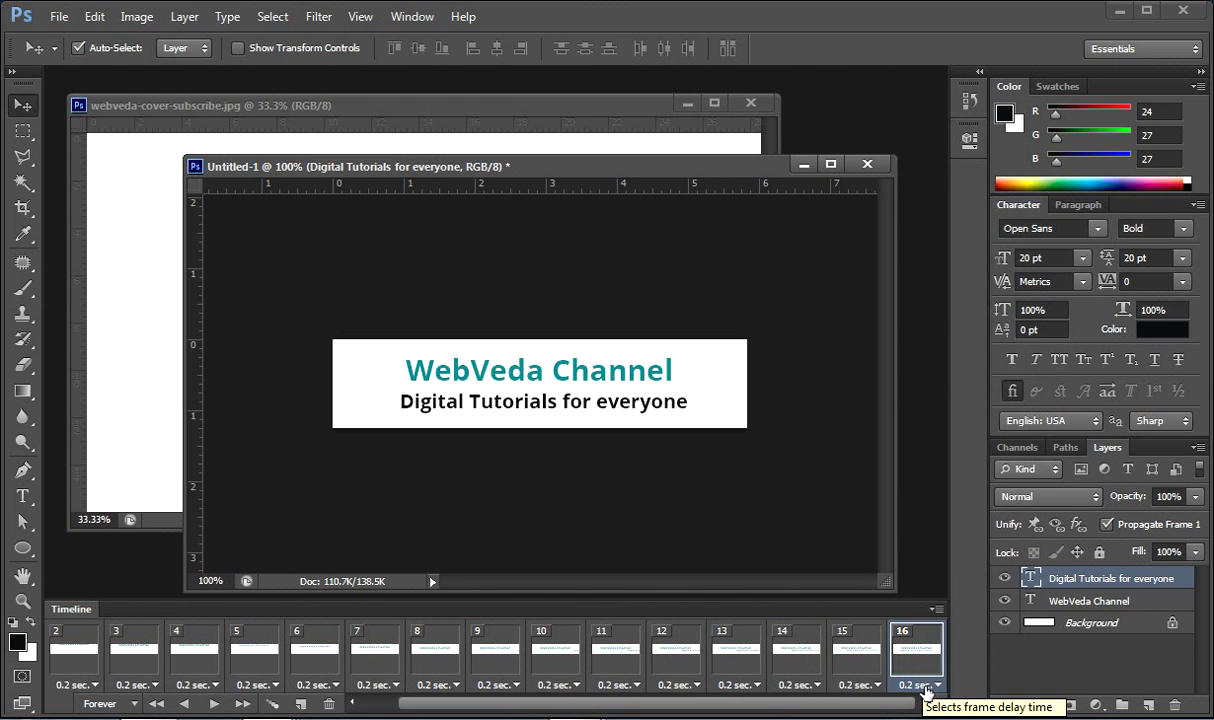
pyautogui.click(924, 688)
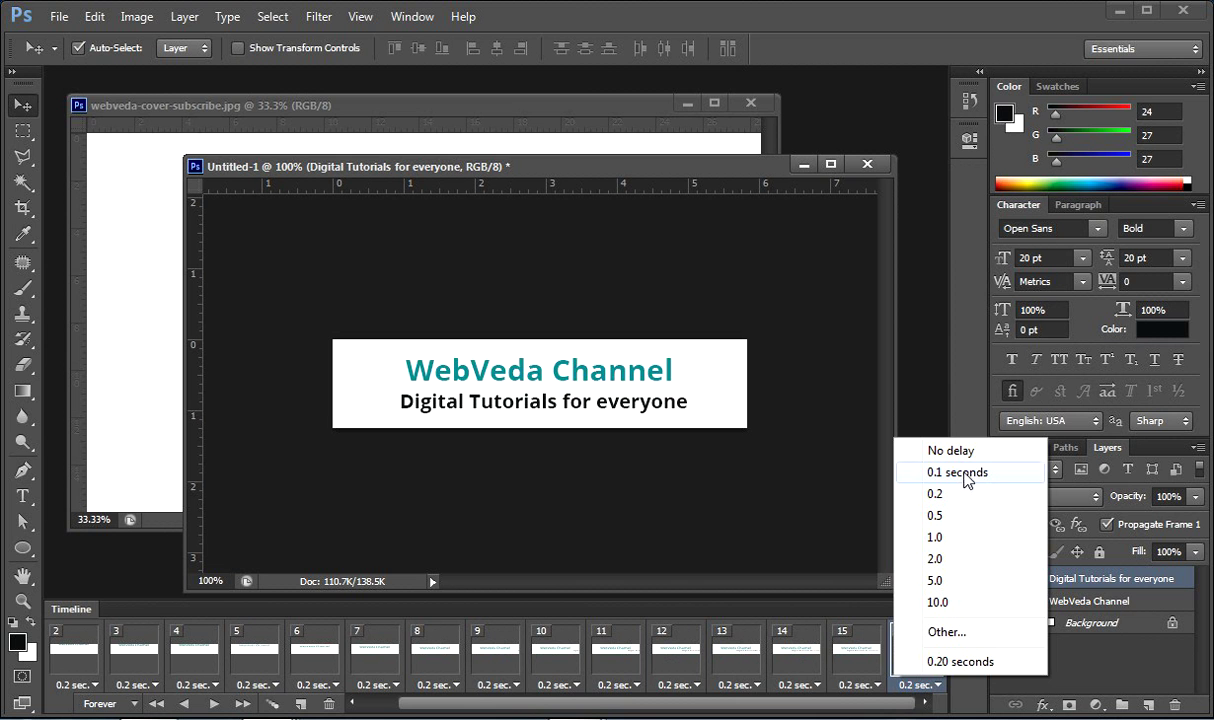
pyautogui.click(937, 560)
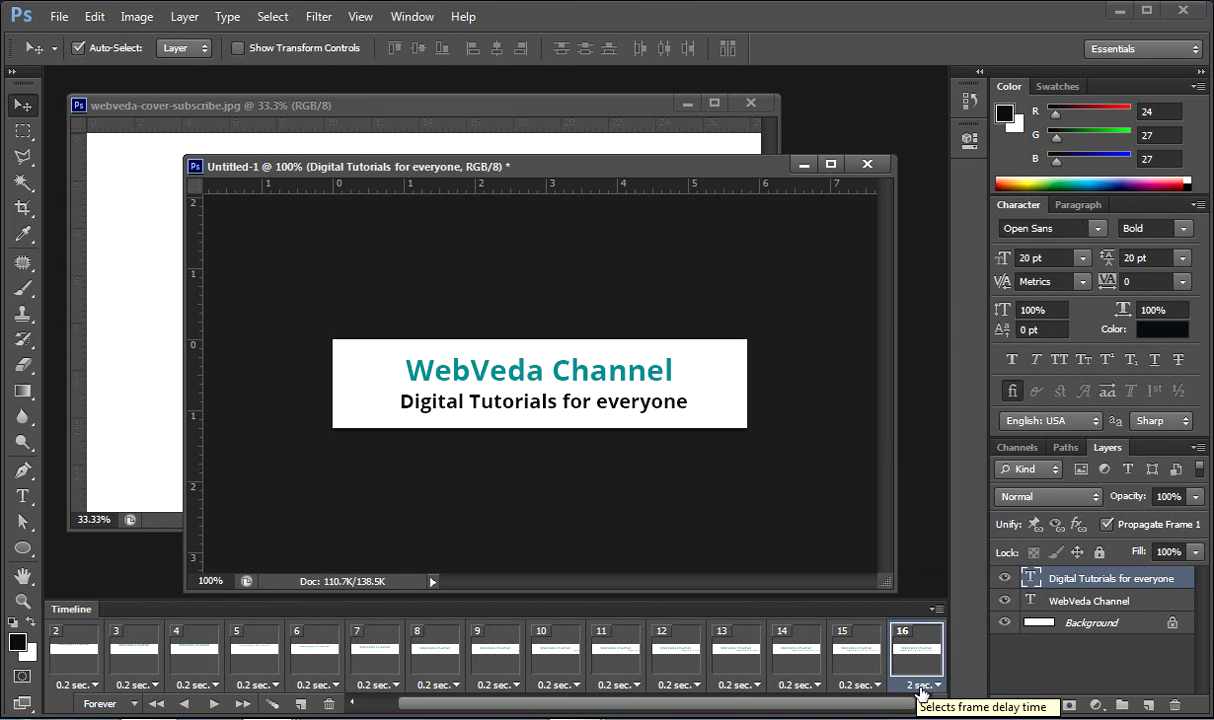
pyautogui.click(920, 688)
pyautogui.click(945, 632)
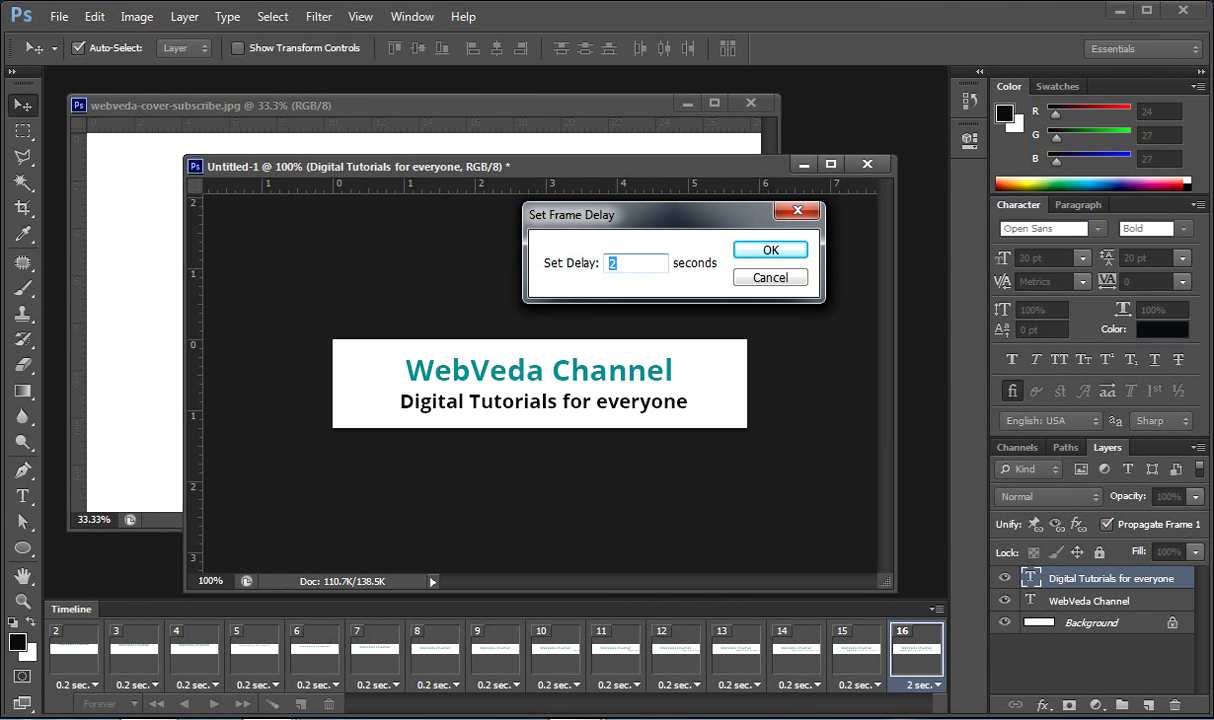
pyautogui.press('Return')
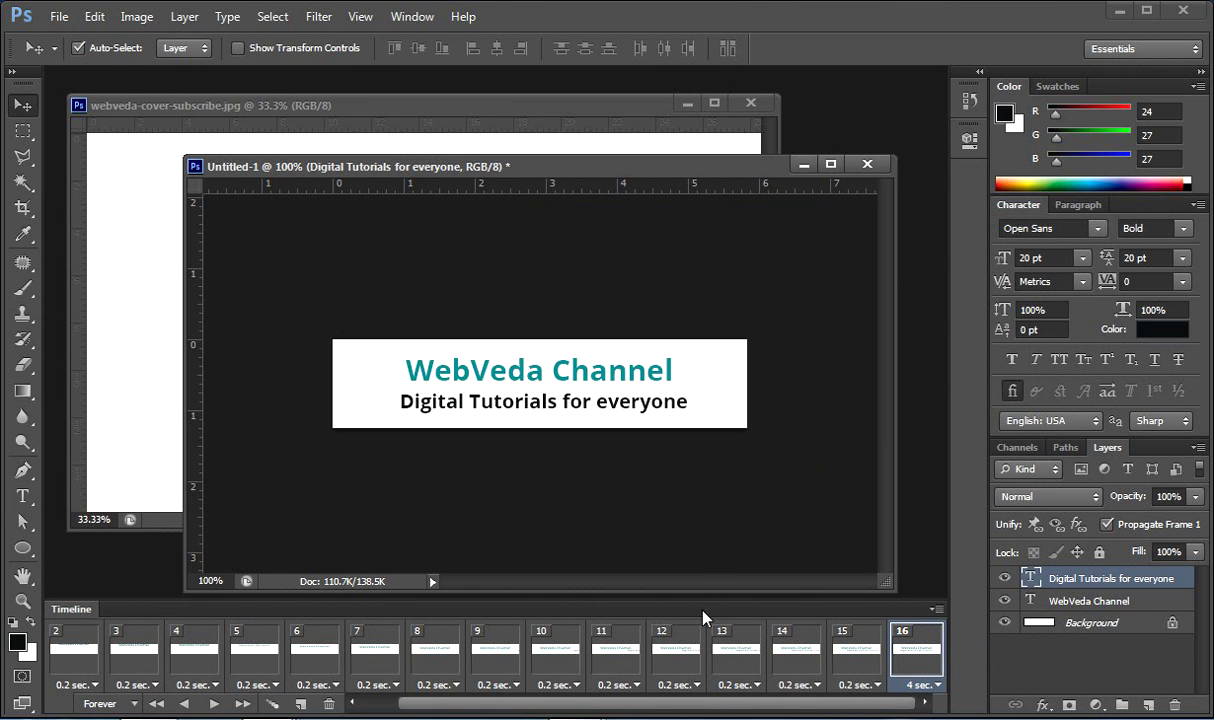
# Step: Play the whole animation from frame 1 and stop the playback
pyautogui.moveTo(709, 710); pyautogui.dragTo(674, 710)
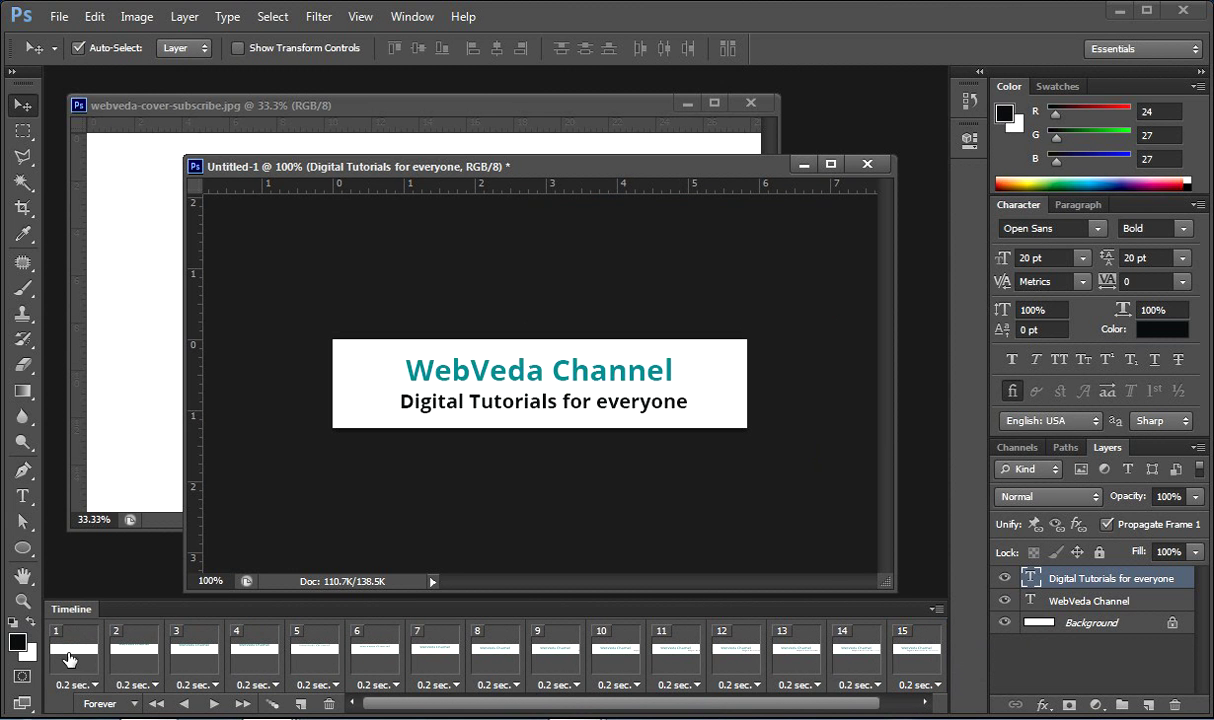
pyautogui.click(75, 655)
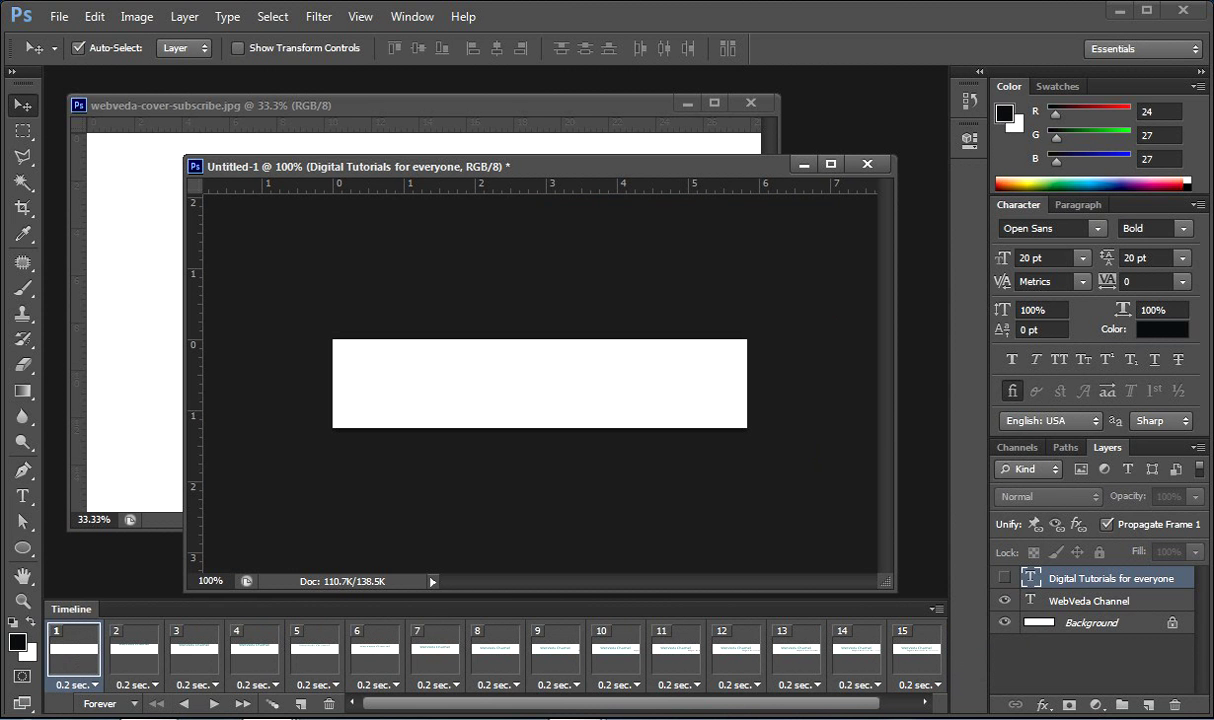
pyautogui.click(213, 704)
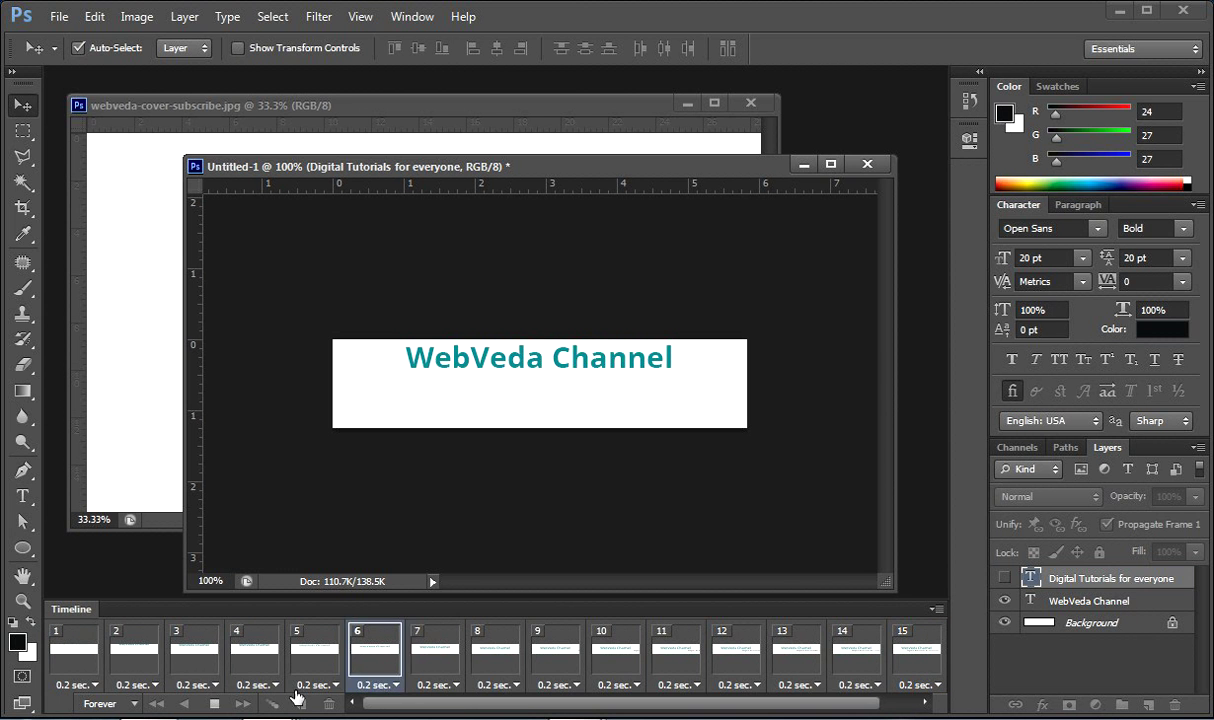
pyautogui.press('space')
# Step: Duplicate frame 16 as frame 17 and hide both text layers in the new frame
pyautogui.moveTo(458, 711); pyautogui.dragTo(493, 711)
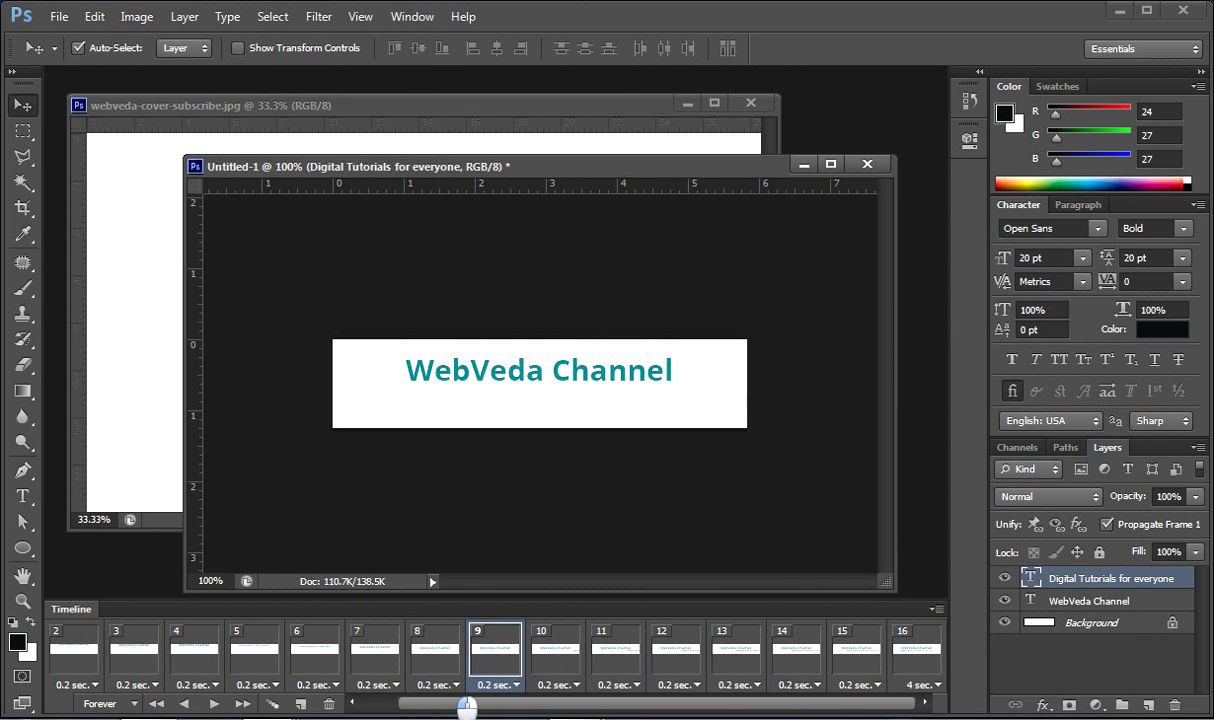
pyautogui.click(905, 660)
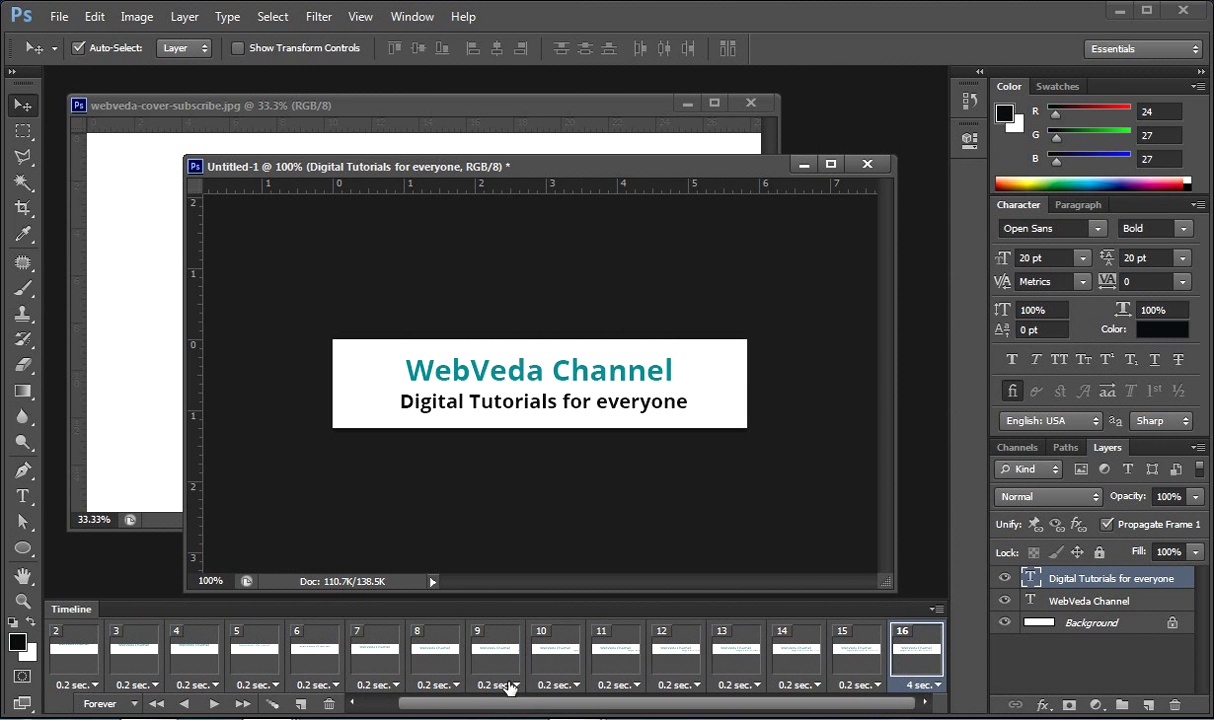
pyautogui.click(298, 706)
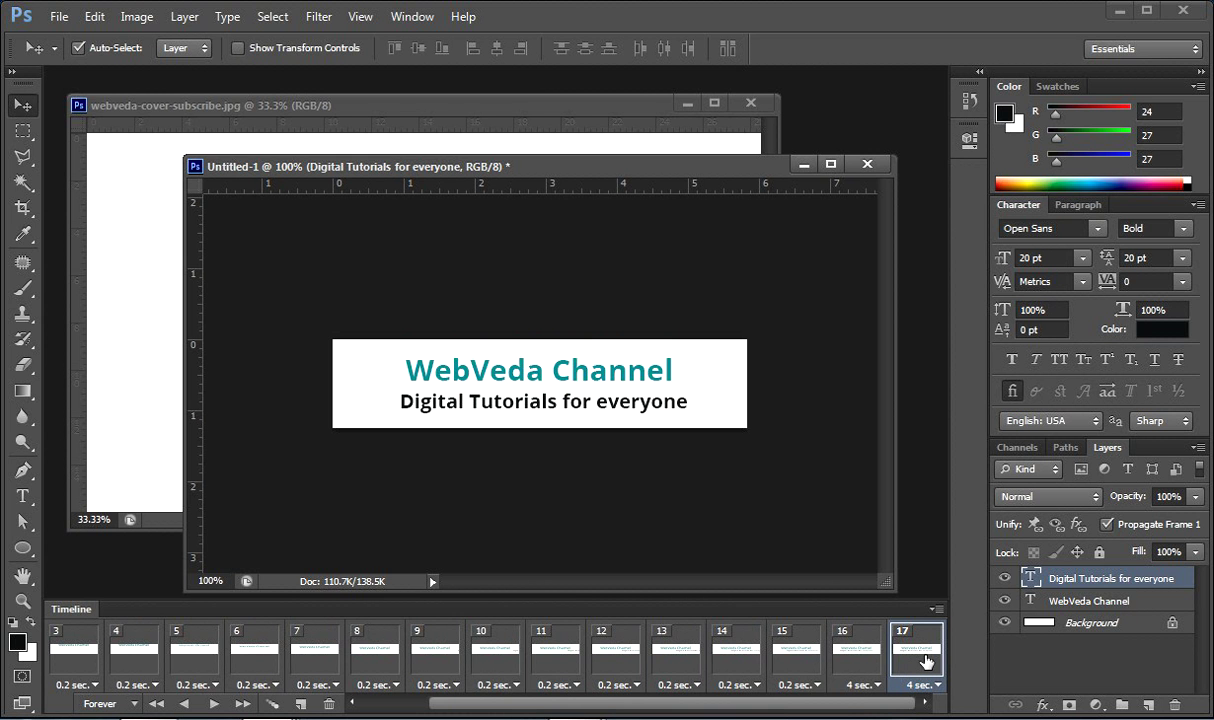
pyautogui.click(1004, 579)
pyautogui.click(1005, 600)
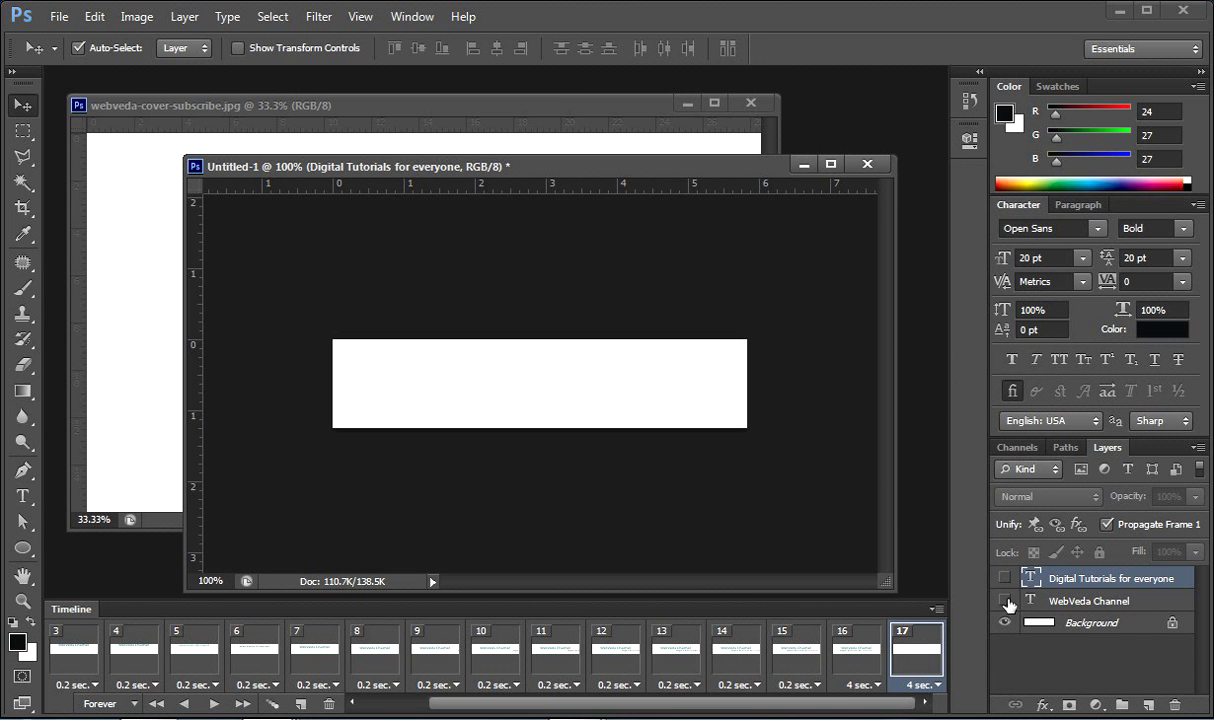
# Step: Open the teal illustration from the Desktop whose file name begins with 1_u4EBes6
pyautogui.doubleClick(826, 133)
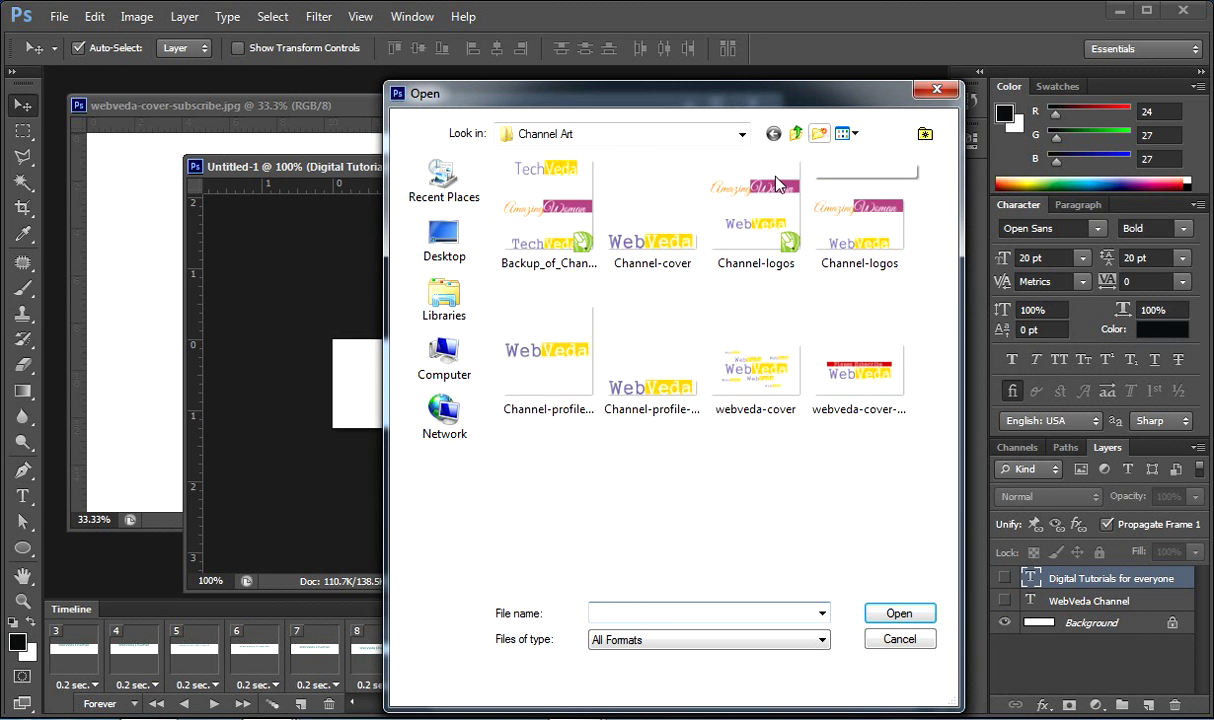
pyautogui.click(455, 252)
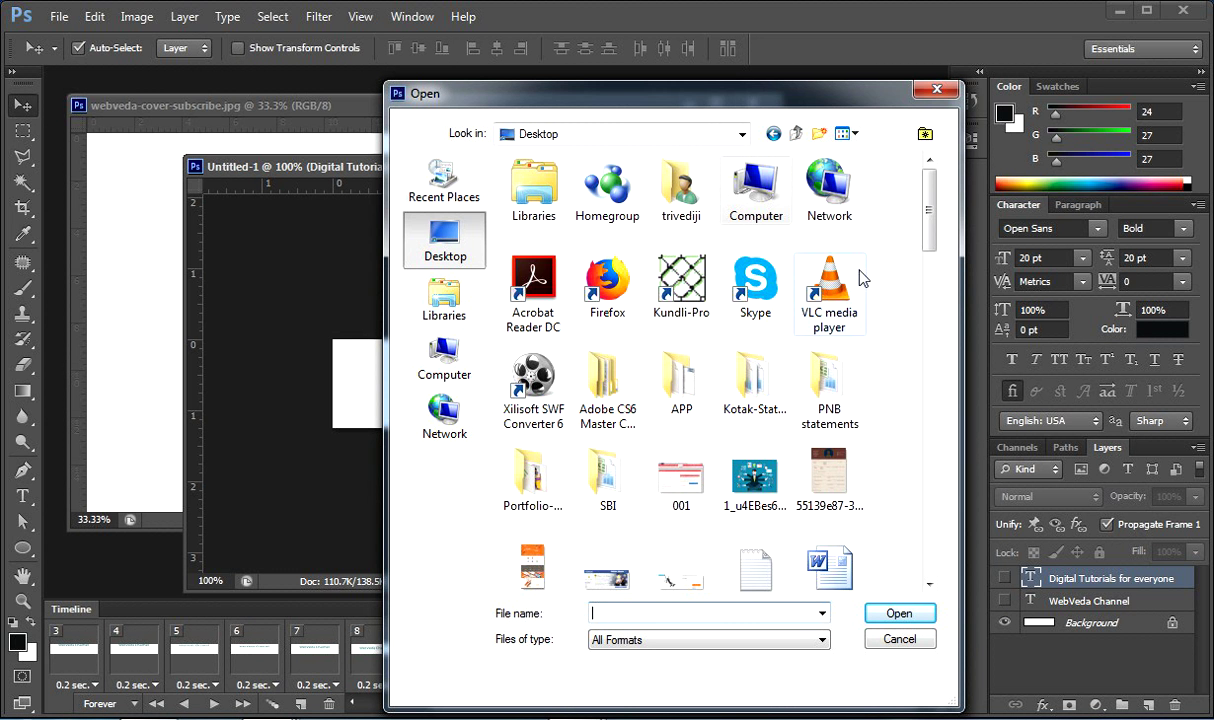
pyautogui.scroll(-3, 928, 275)
pyautogui.scroll(1, 929, 250)
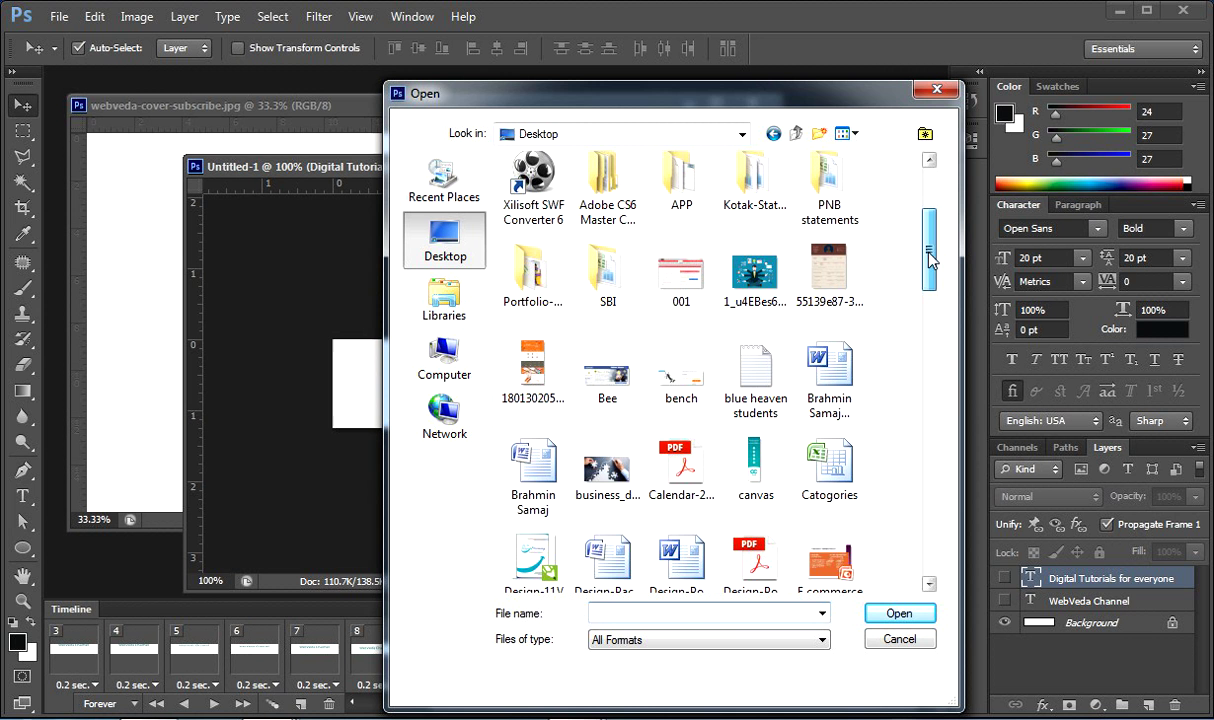
pyautogui.click(724, 282)
pyautogui.click(893, 613)
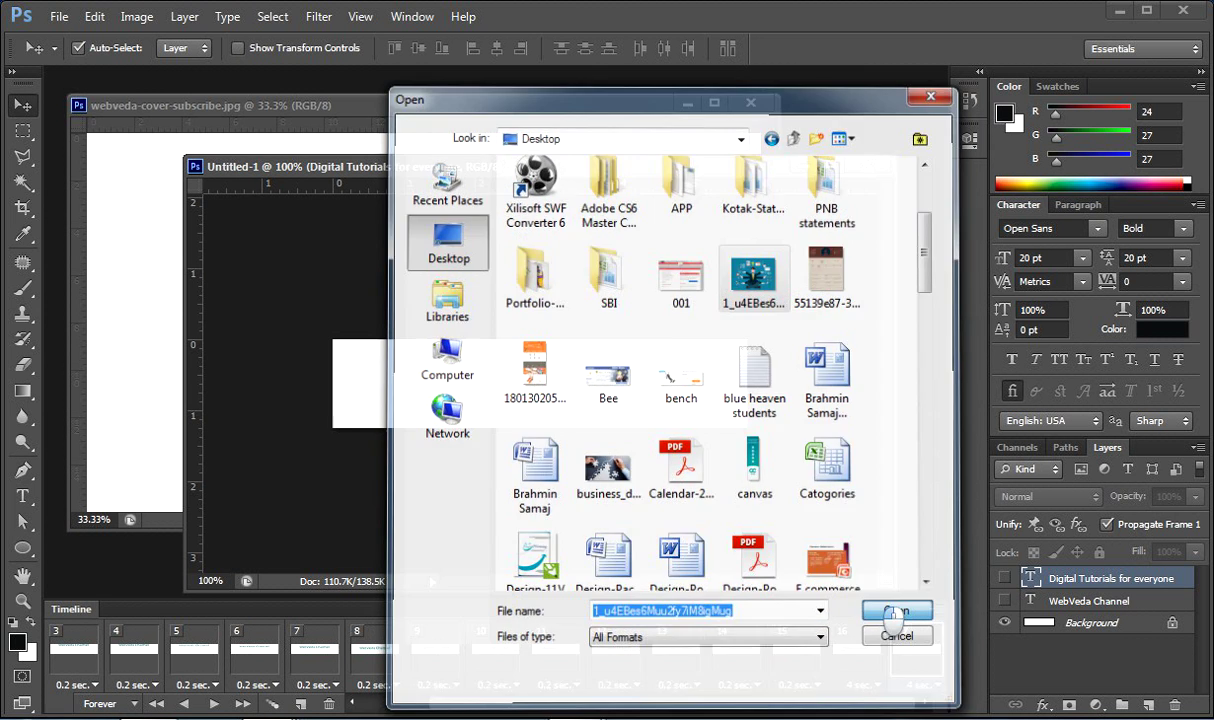
# Step: Resize the teal illustration to a width of 100 pixels with its proportions constrained
pyautogui.moveTo(605, 188); pyautogui.dragTo(404, 122)
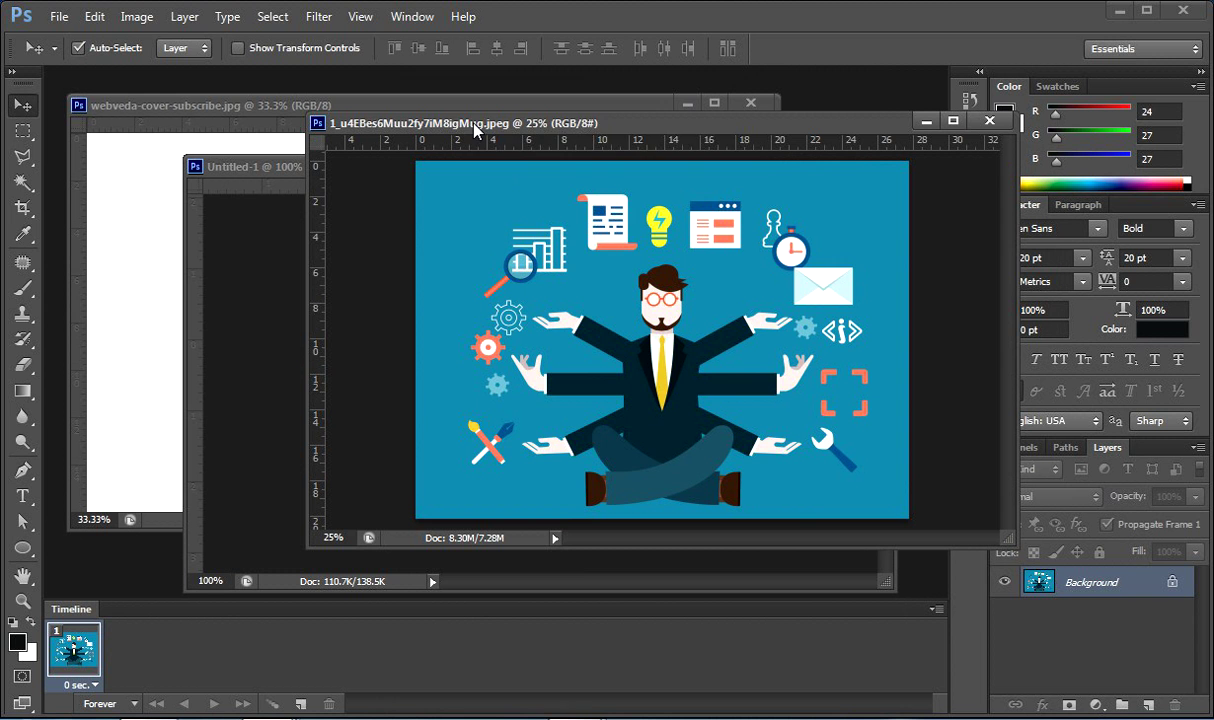
pyautogui.rightClick(476, 128)
pyautogui.click(518, 155)
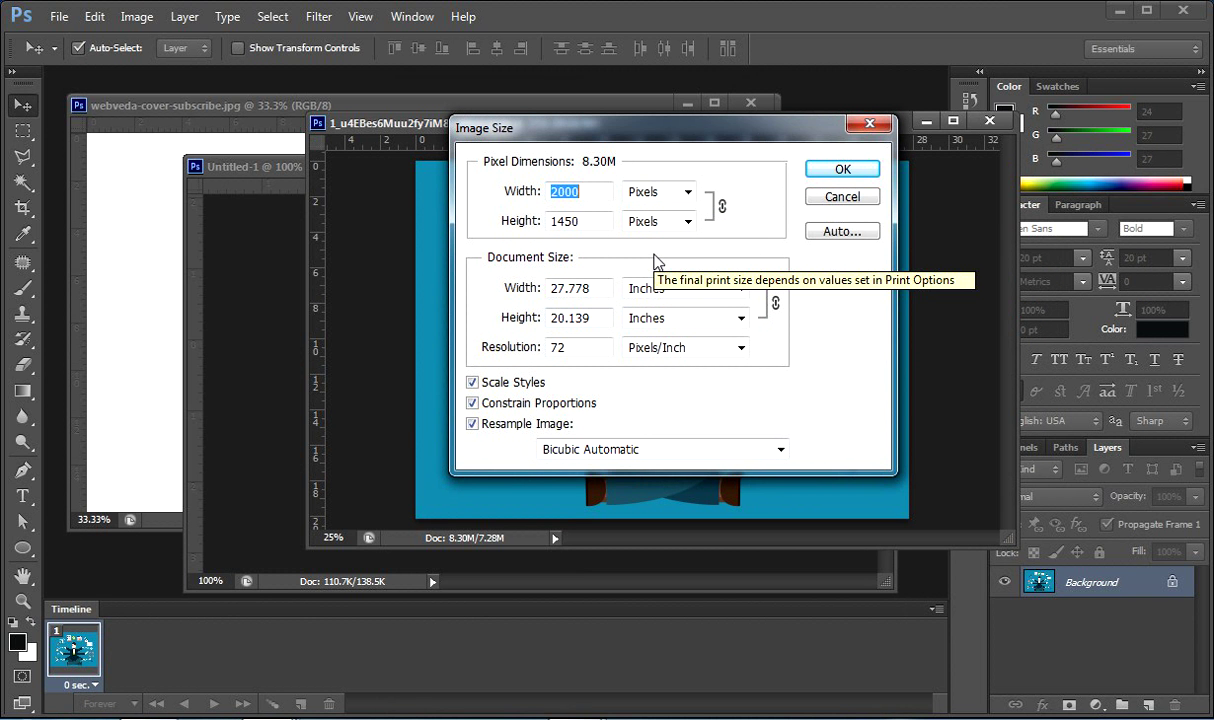
pyautogui.write('100')
pyautogui.press('Return')
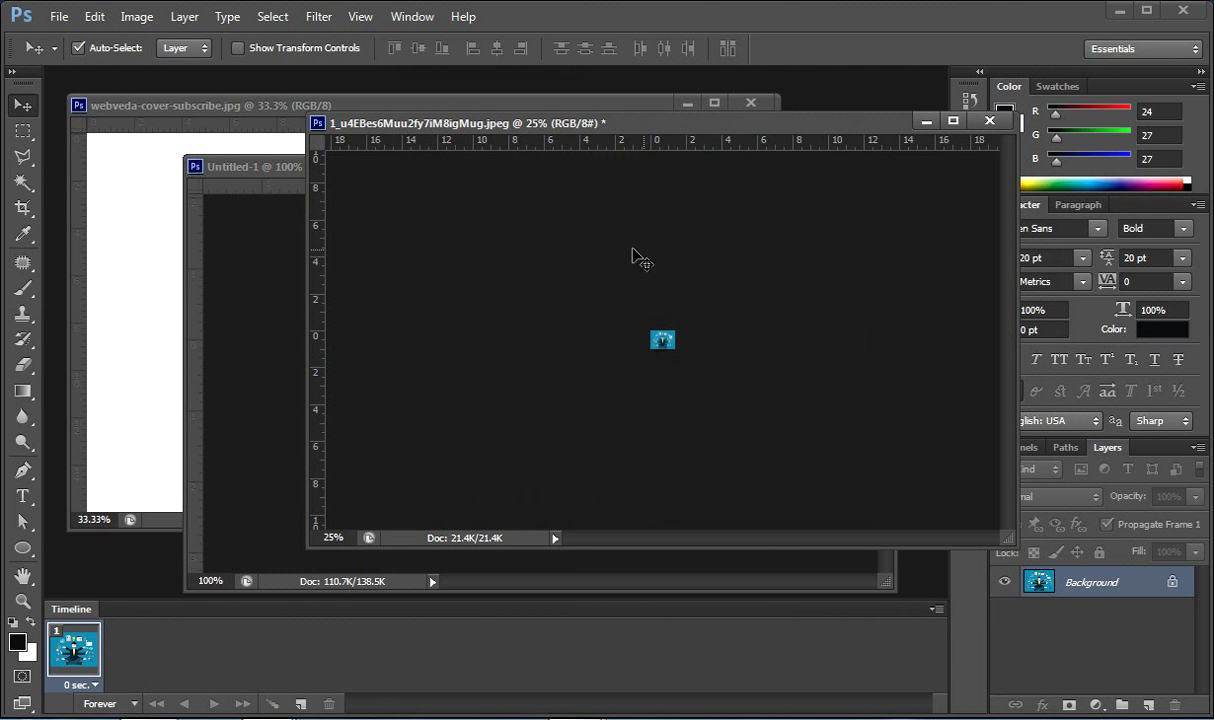
# Step: Copy the resized illustration into the centre of the banner document and close the illustration's own file
pyautogui.moveTo(306, 306); pyautogui.dragTo(737, 322)
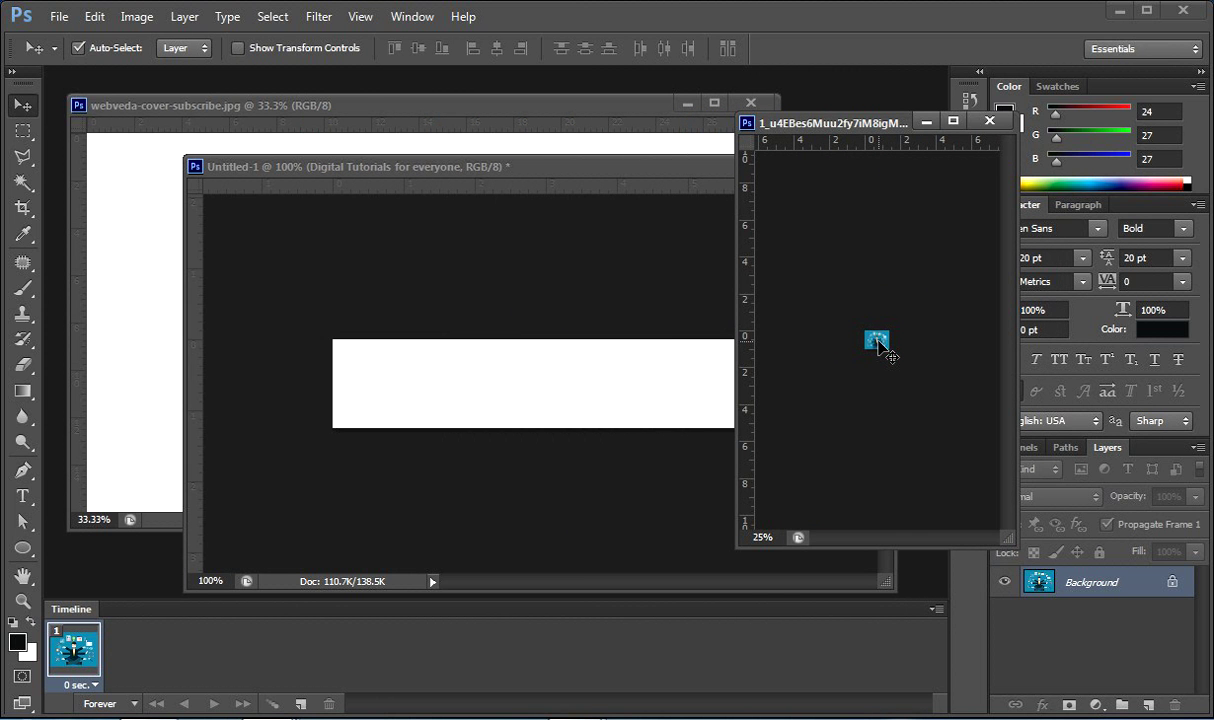
pyautogui.moveTo(880, 345); pyautogui.dragTo(564, 397)
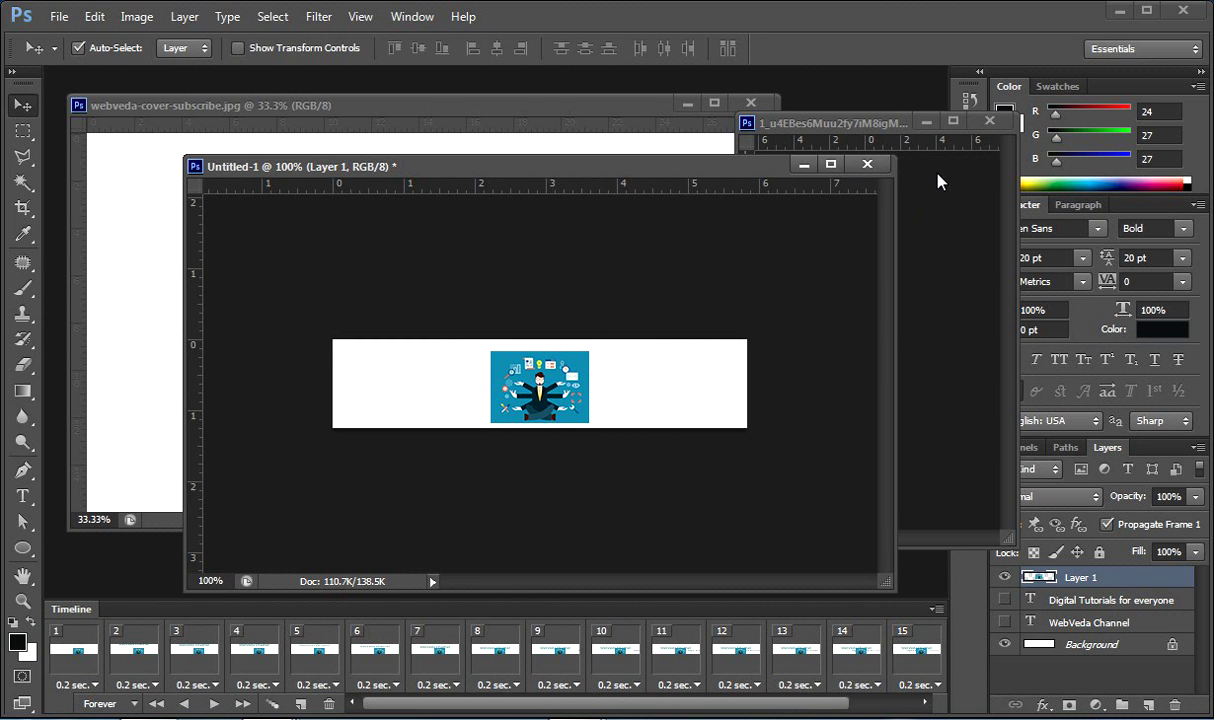
pyautogui.click(988, 126)
pyautogui.click(626, 282)
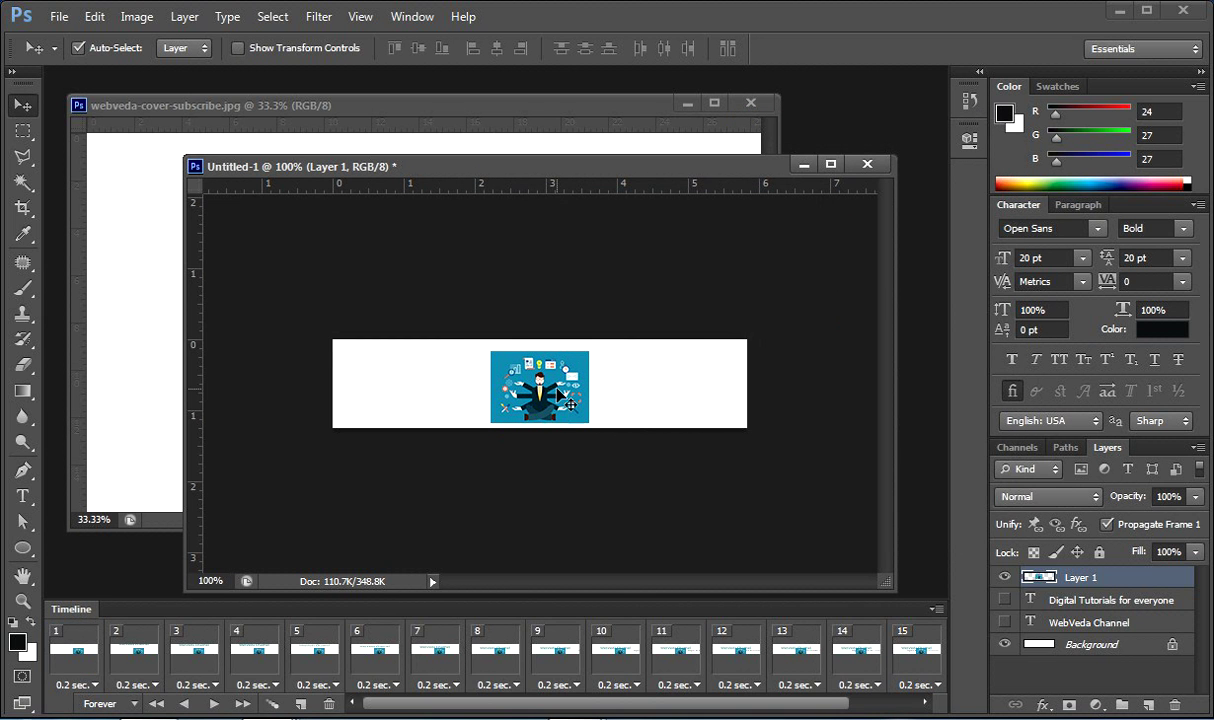
pyautogui.moveTo(557, 397); pyautogui.dragTo(556, 395)
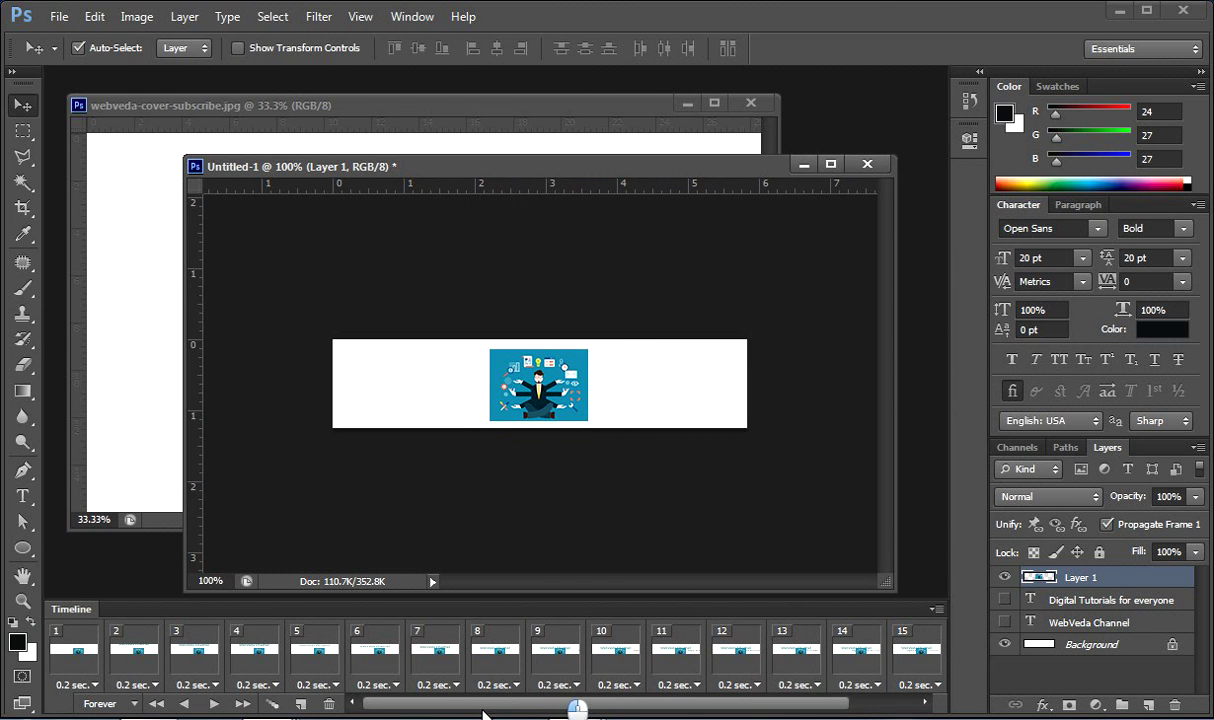
# Step: Check frames 1, 2, 3, 7, 10, 13 and 15 for the illustration appearing over the text animation
pyautogui.click(80, 640)
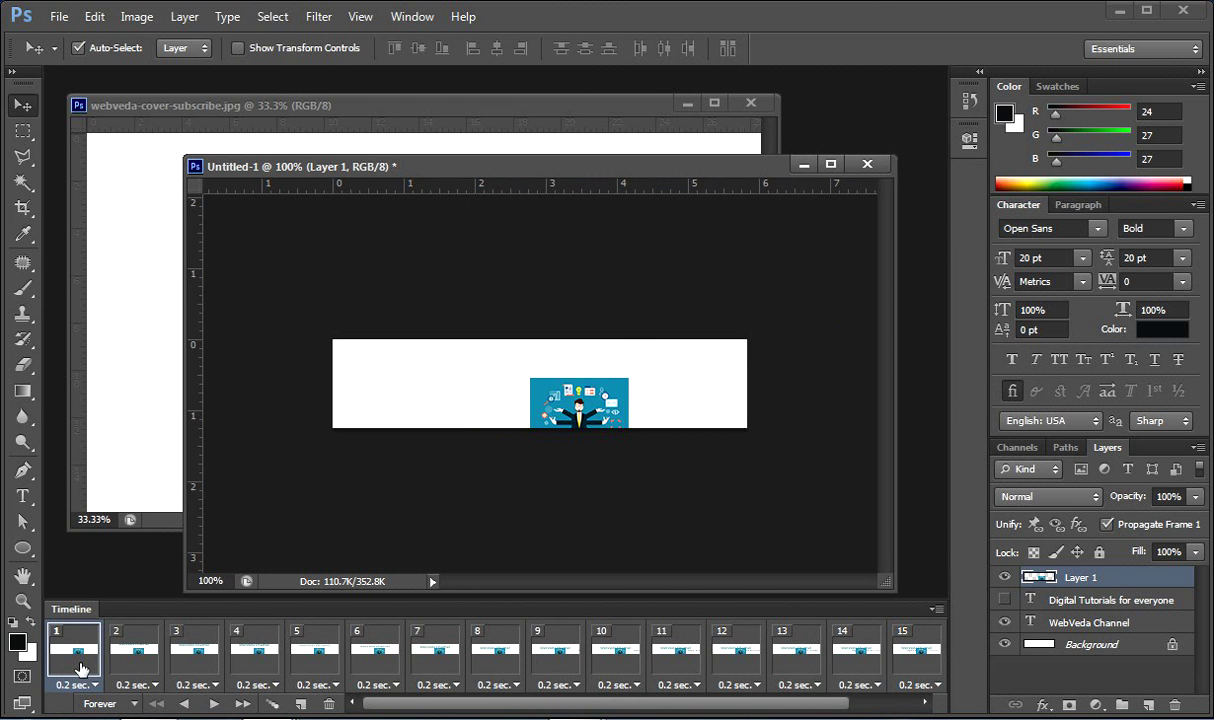
pyautogui.click(118, 662)
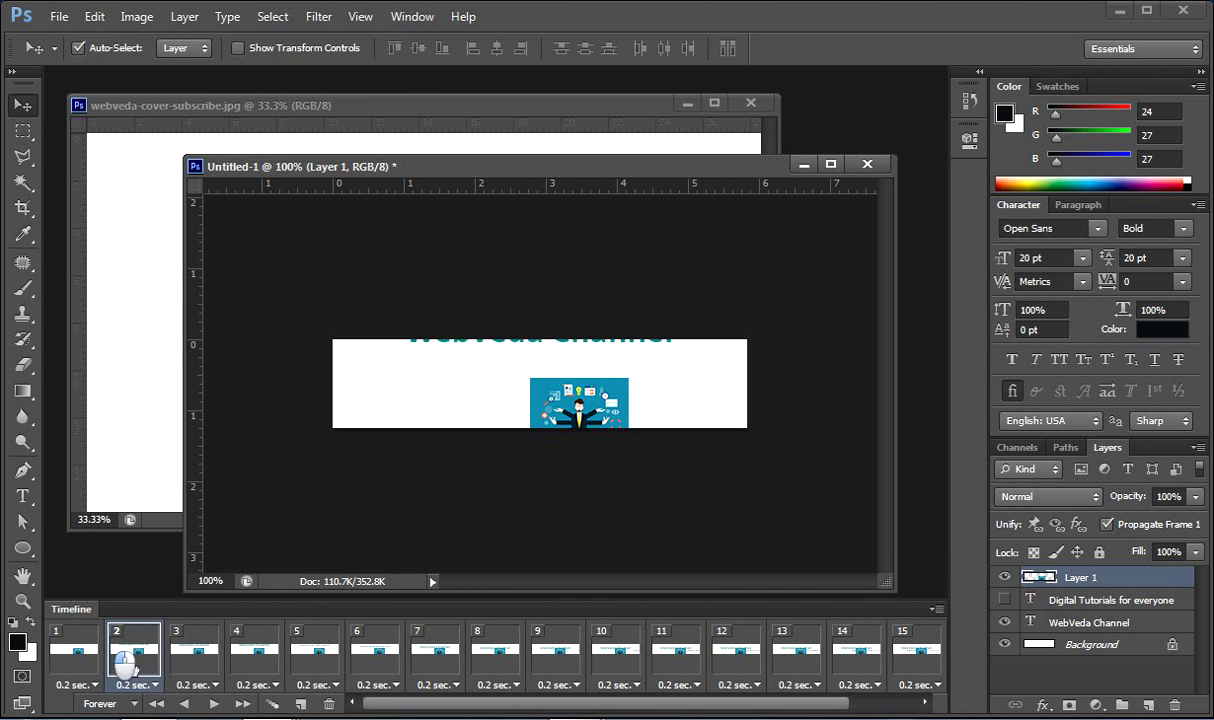
pyautogui.click(172, 641)
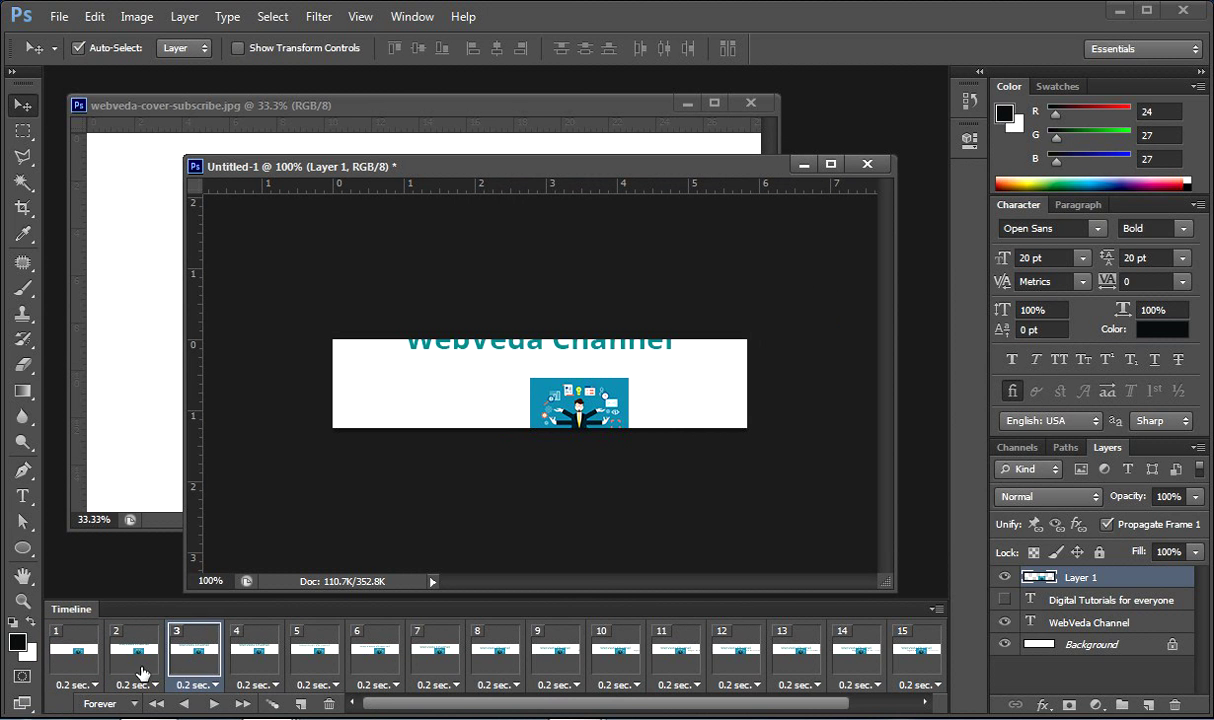
pyautogui.click(430, 648)
pyautogui.click(618, 650)
pyautogui.click(800, 655)
pyautogui.click(906, 657)
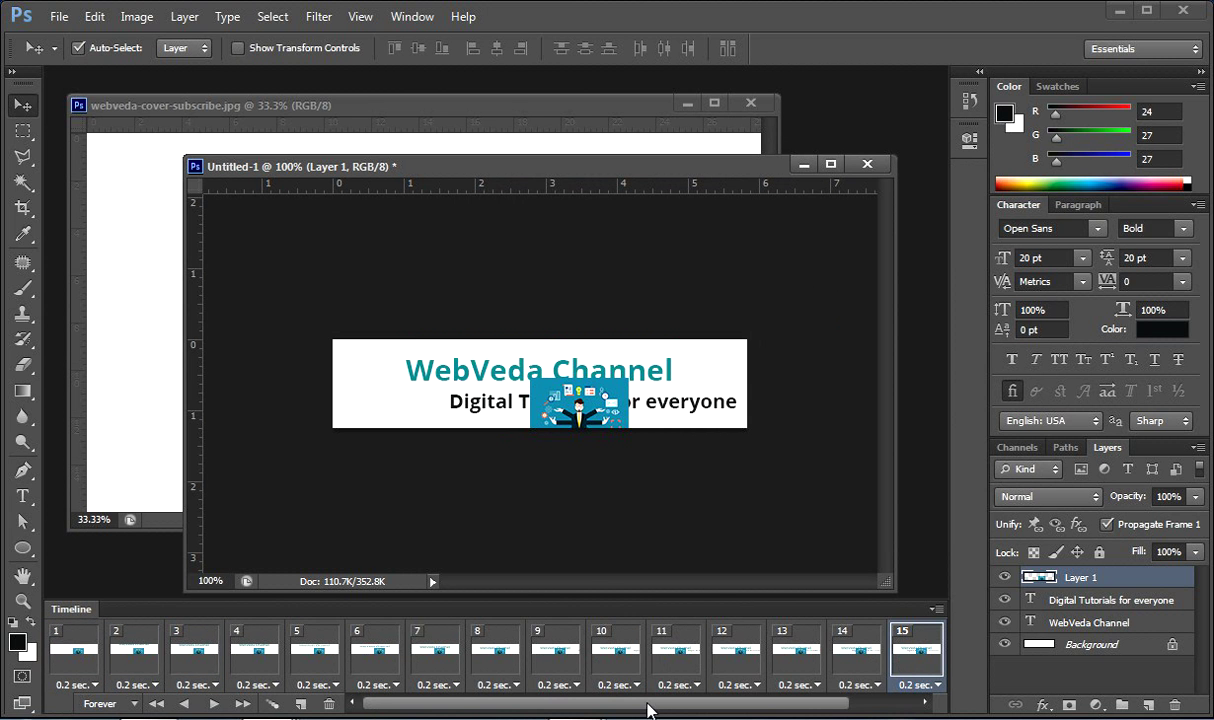
# Step: Hide the illustration layer from frame 1 so it propagates across the animation, and check frames 2 through 7
pyautogui.click(70, 665)
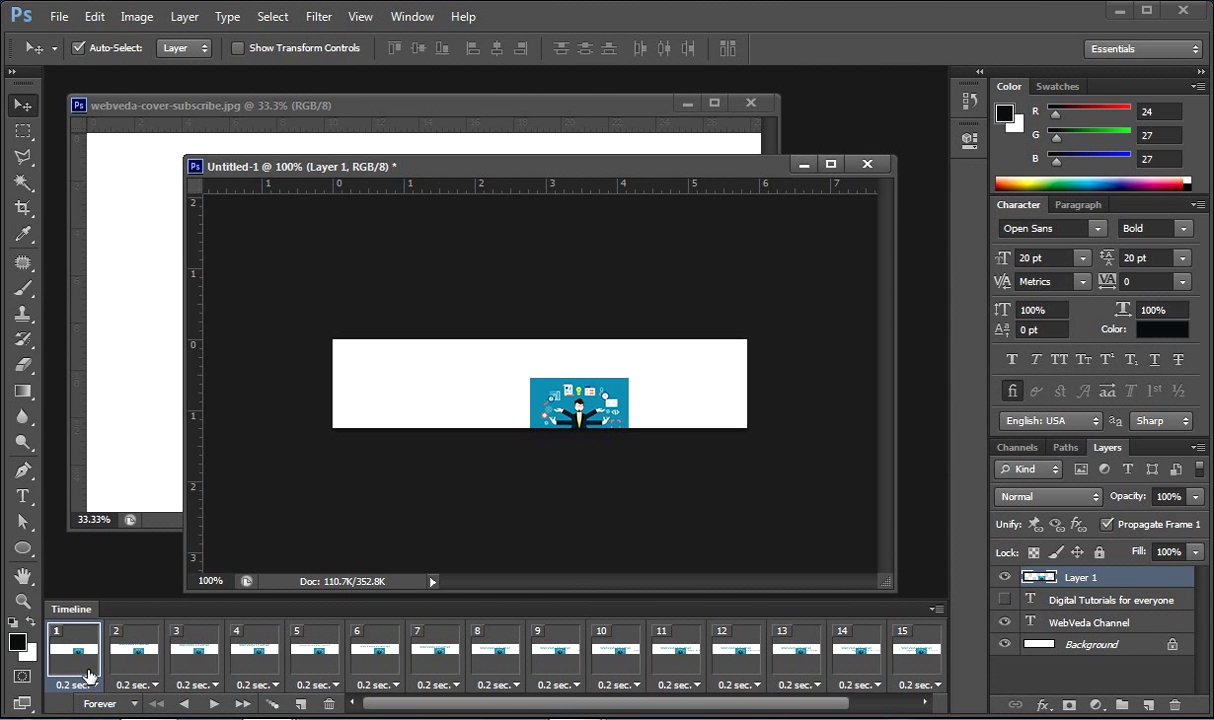
pyautogui.click(1004, 577)
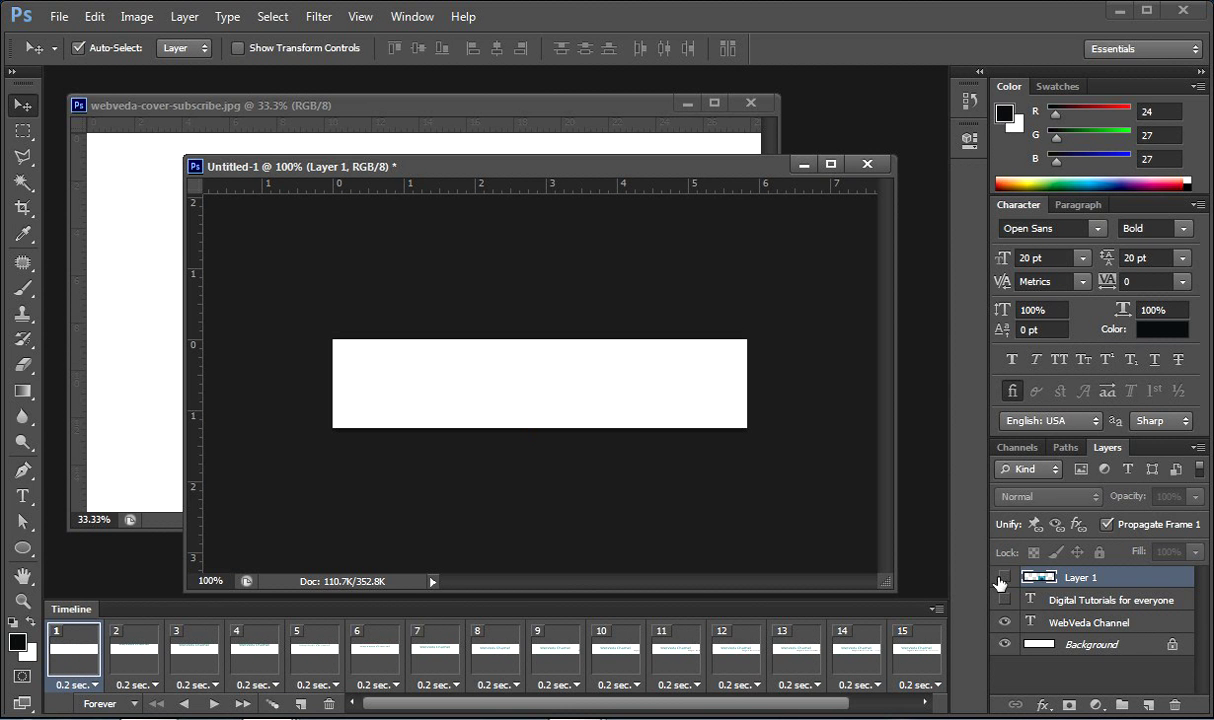
pyautogui.click(1004, 577)
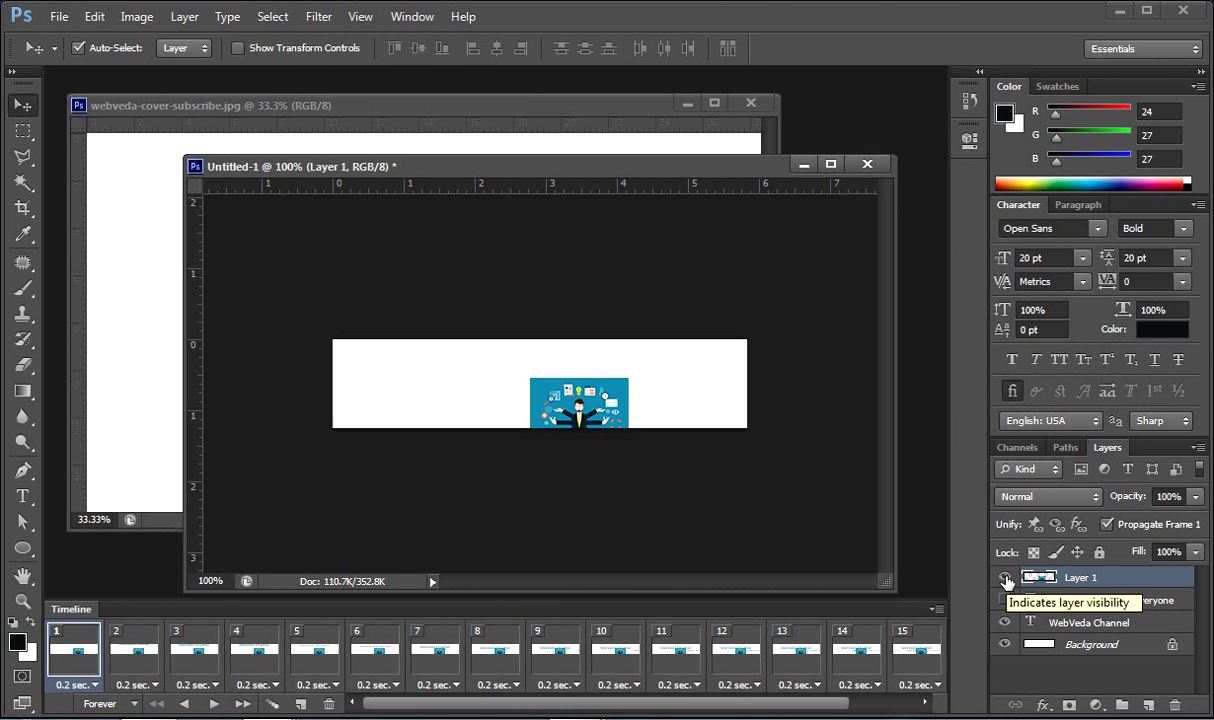
pyautogui.click(1004, 578)
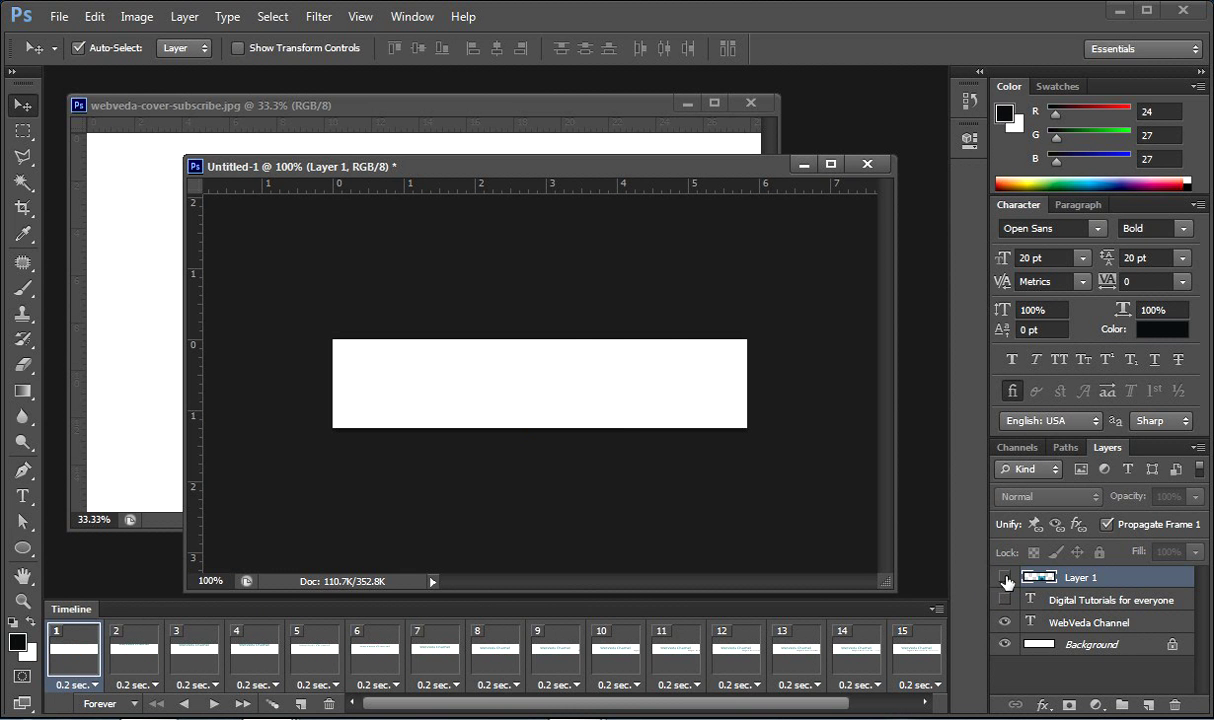
pyautogui.click(133, 648)
pyautogui.click(192, 648)
pyautogui.click(252, 648)
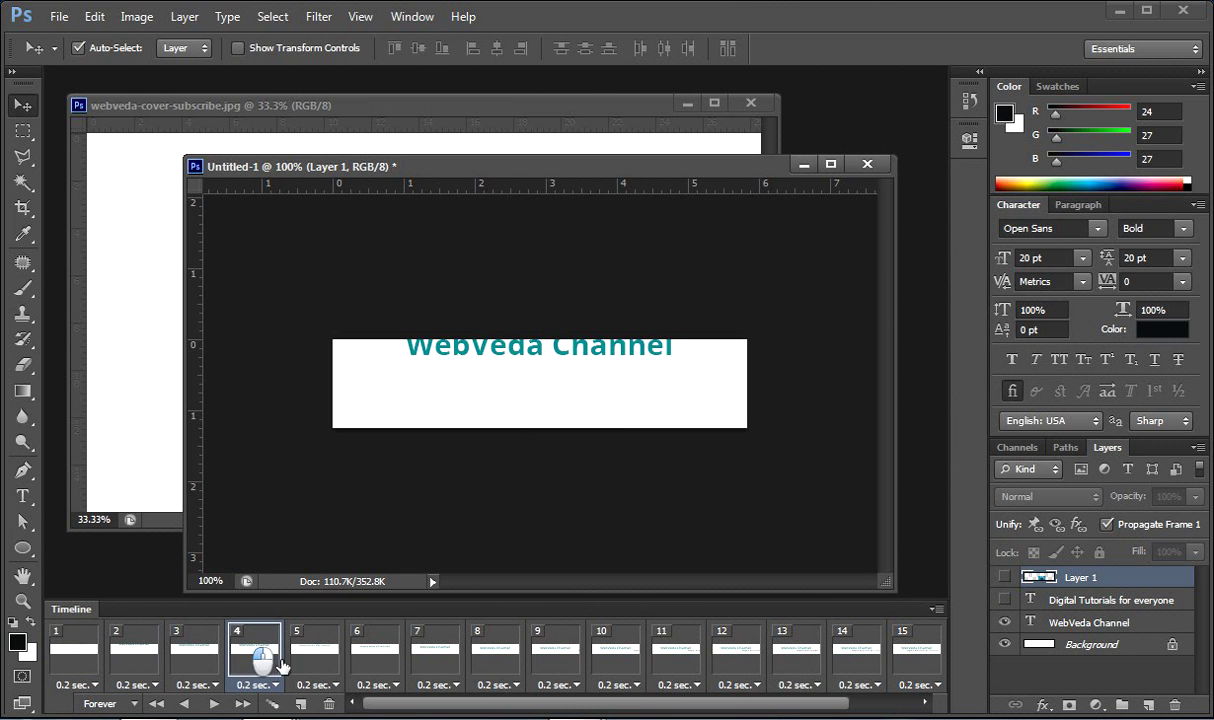
pyautogui.click(300, 640)
pyautogui.click(377, 668)
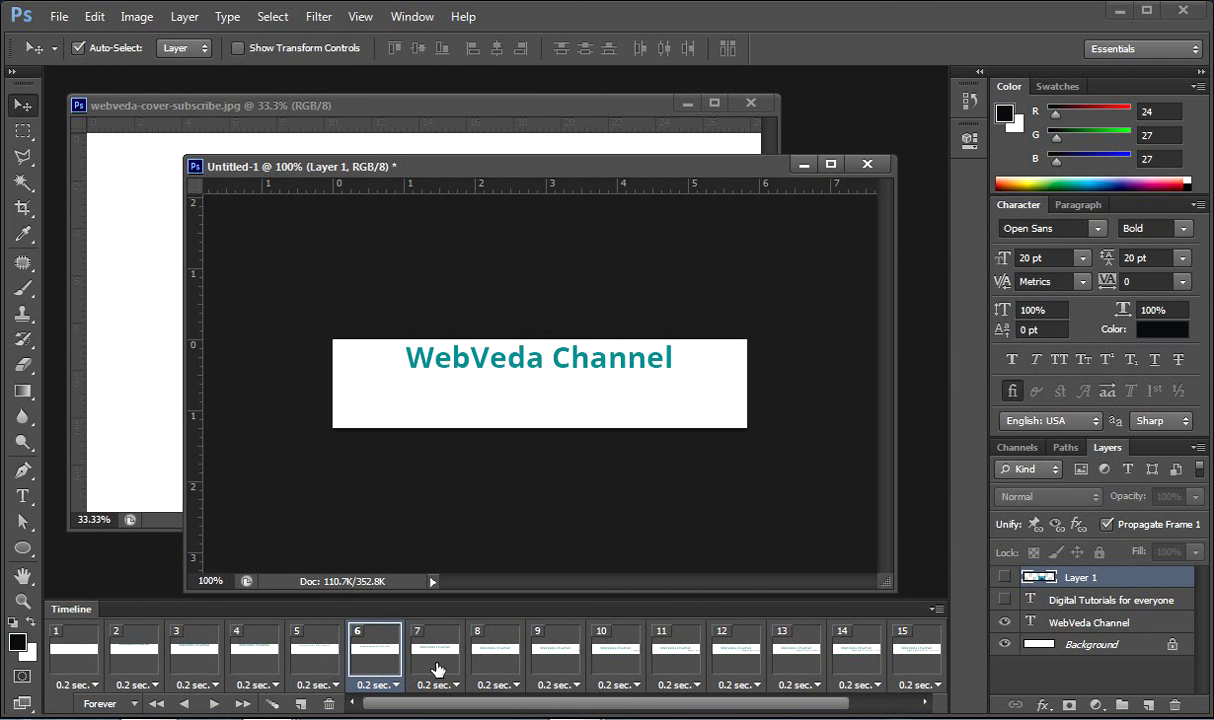
pyautogui.click(440, 662)
# Step: Show the illustration layer in frame 17 and duplicate that frame as frame 18
pyautogui.moveTo(504, 705); pyautogui.dragTo(617, 716)
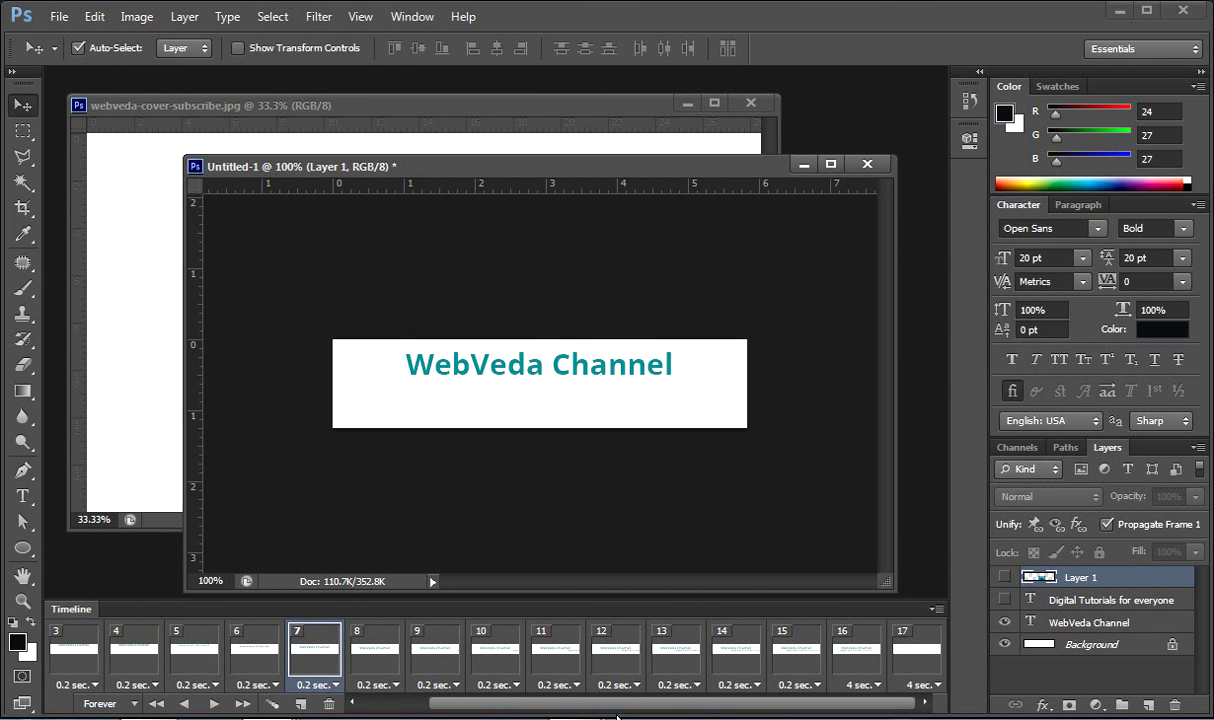
pyautogui.click(905, 660)
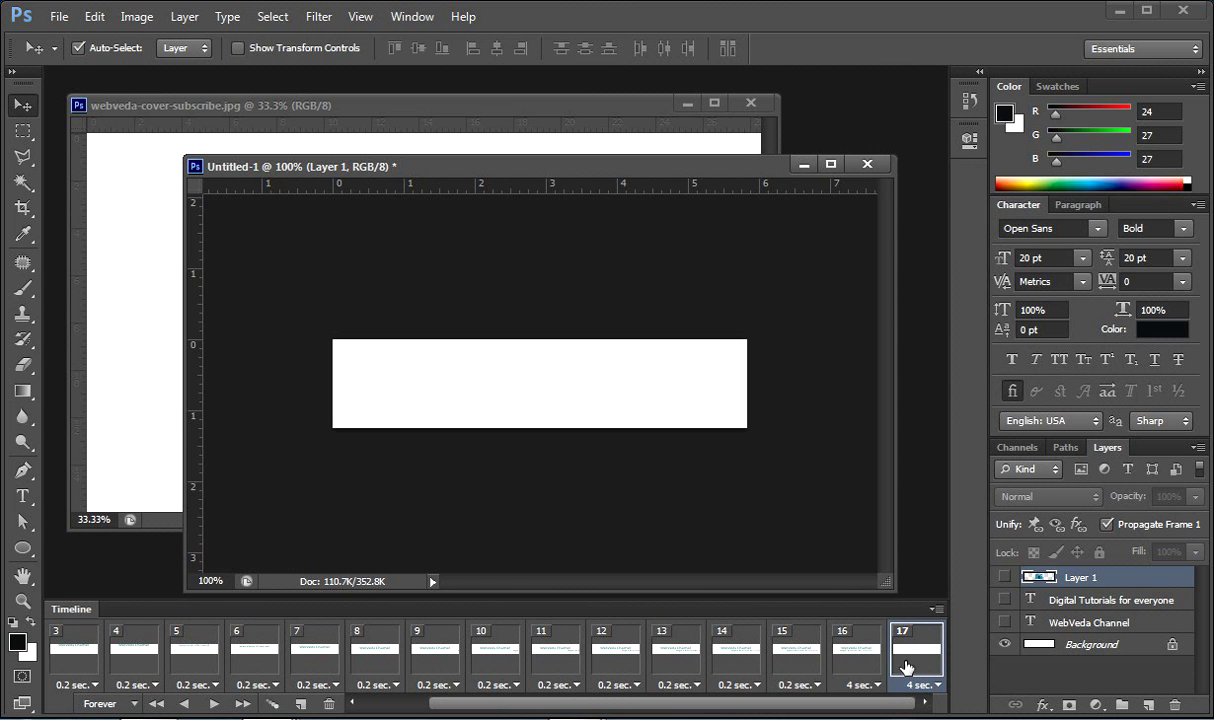
pyautogui.click(1003, 578)
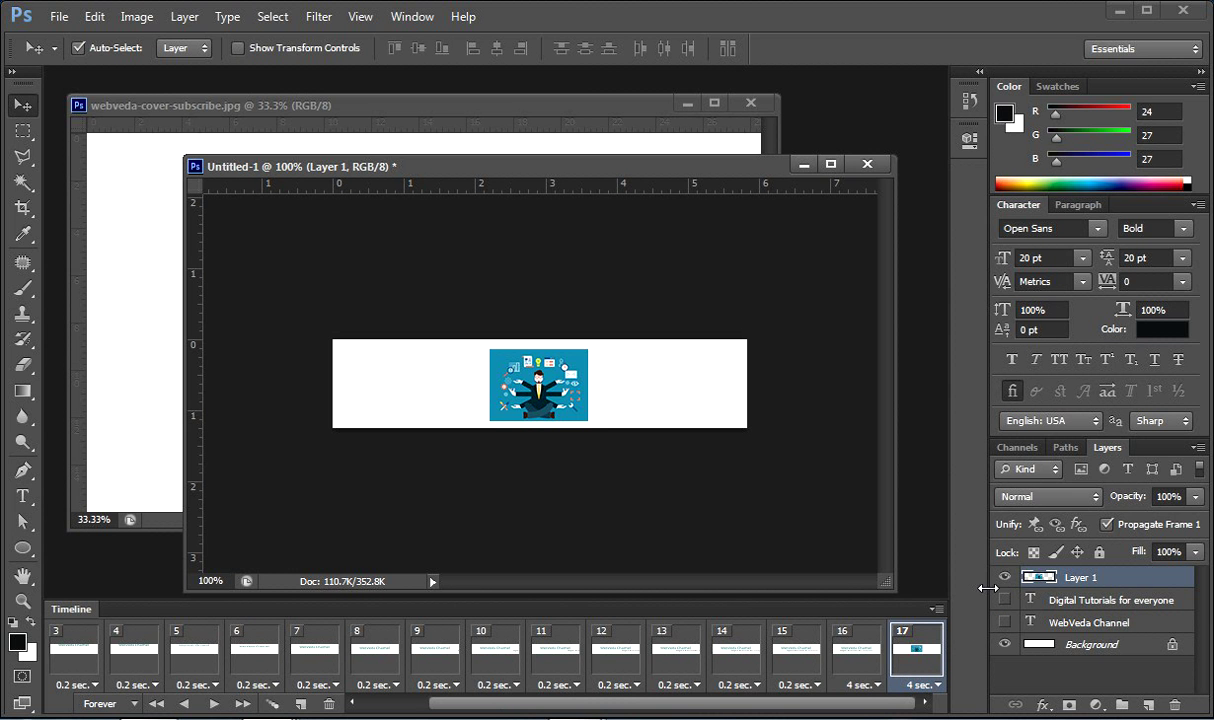
pyautogui.click(298, 705)
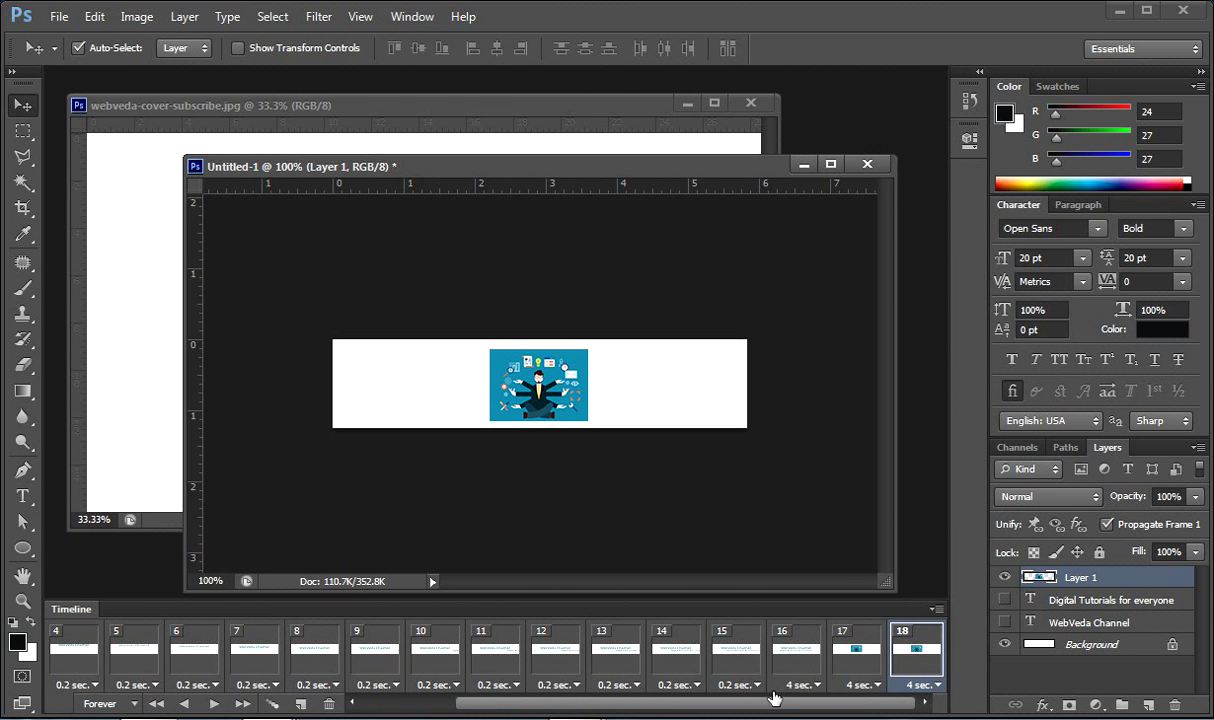
# Step: Compare frames 17 and 18, and lower the illustration layer's opacity to 15% in frame 17
pyautogui.click(858, 652)
pyautogui.click(915, 652)
pyautogui.click(872, 655)
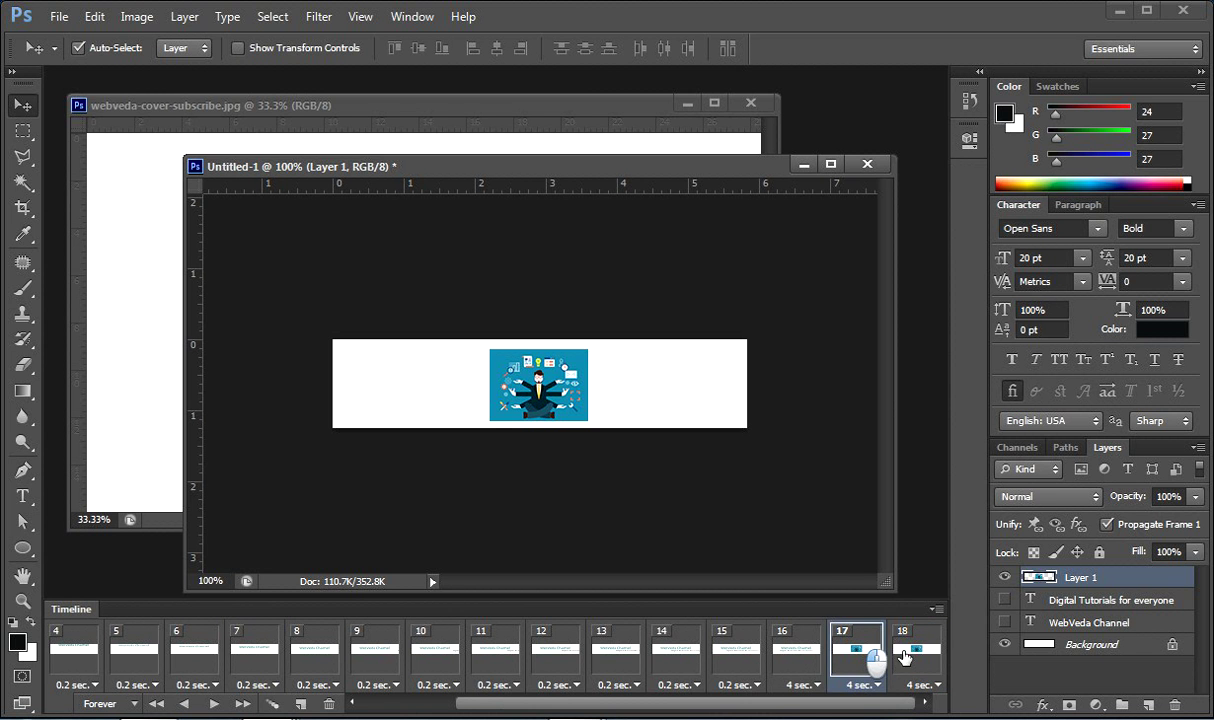
pyautogui.click(906, 657)
pyautogui.click(861, 666)
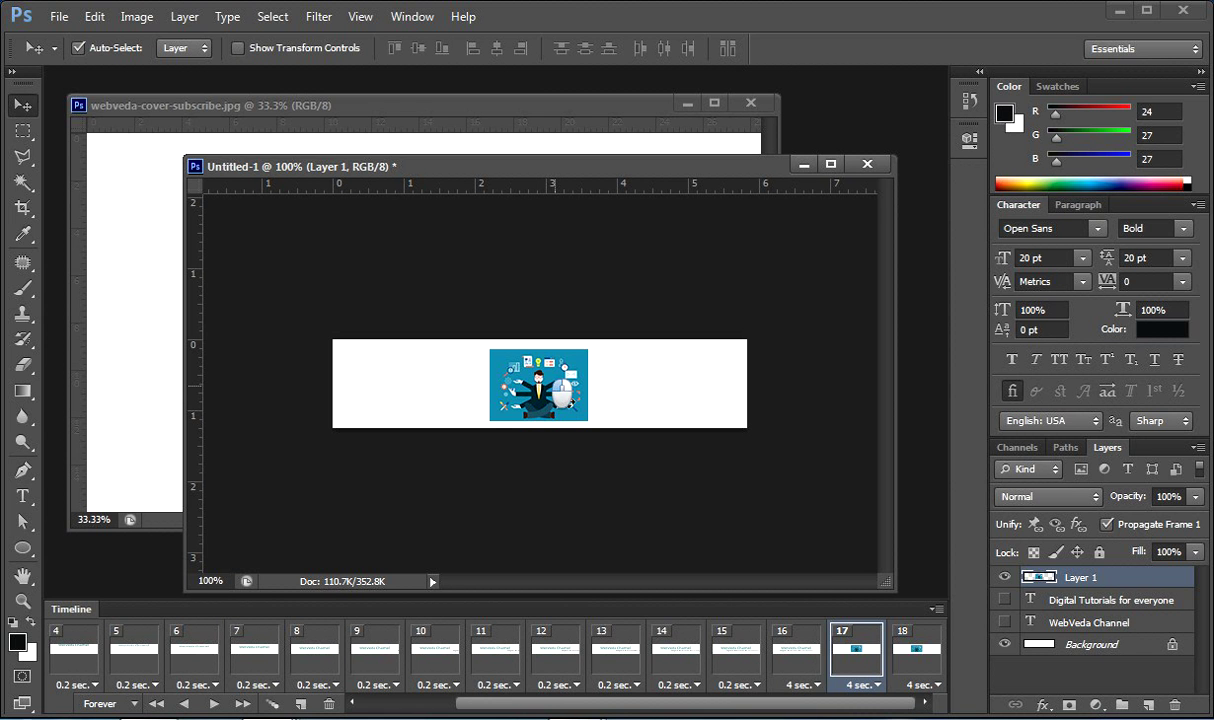
pyautogui.click(1195, 497)
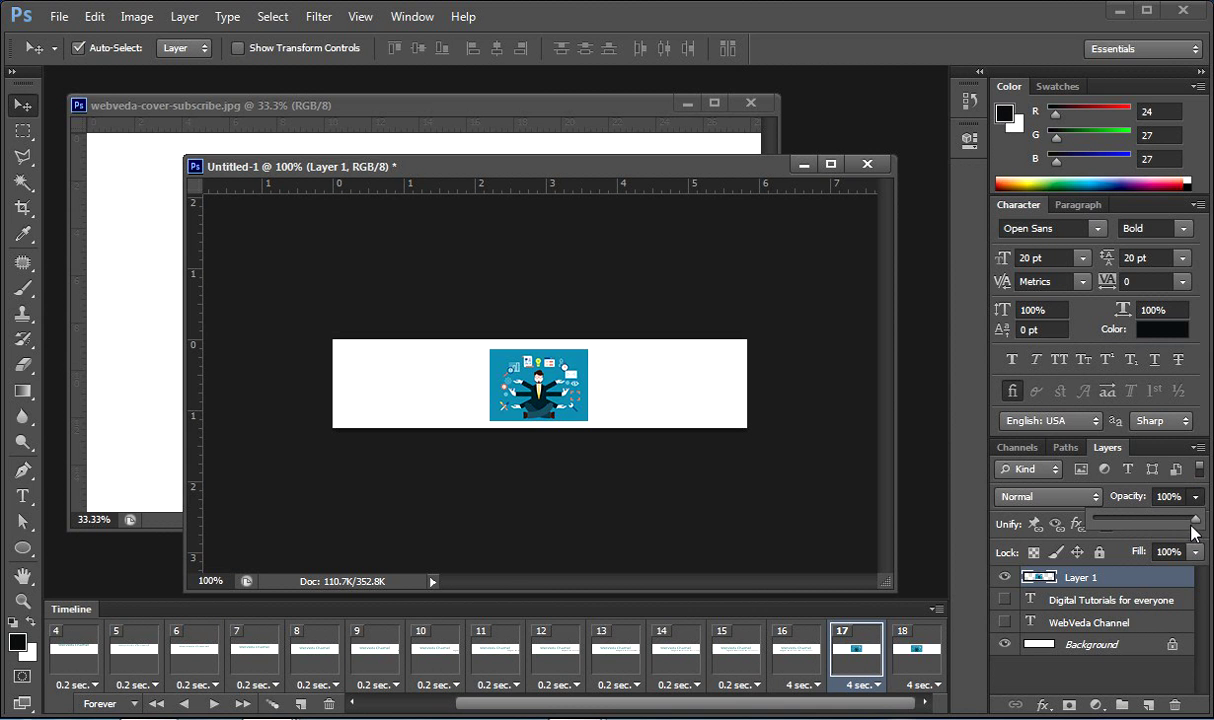
pyautogui.moveTo(1197, 528); pyautogui.dragTo(1110, 528)
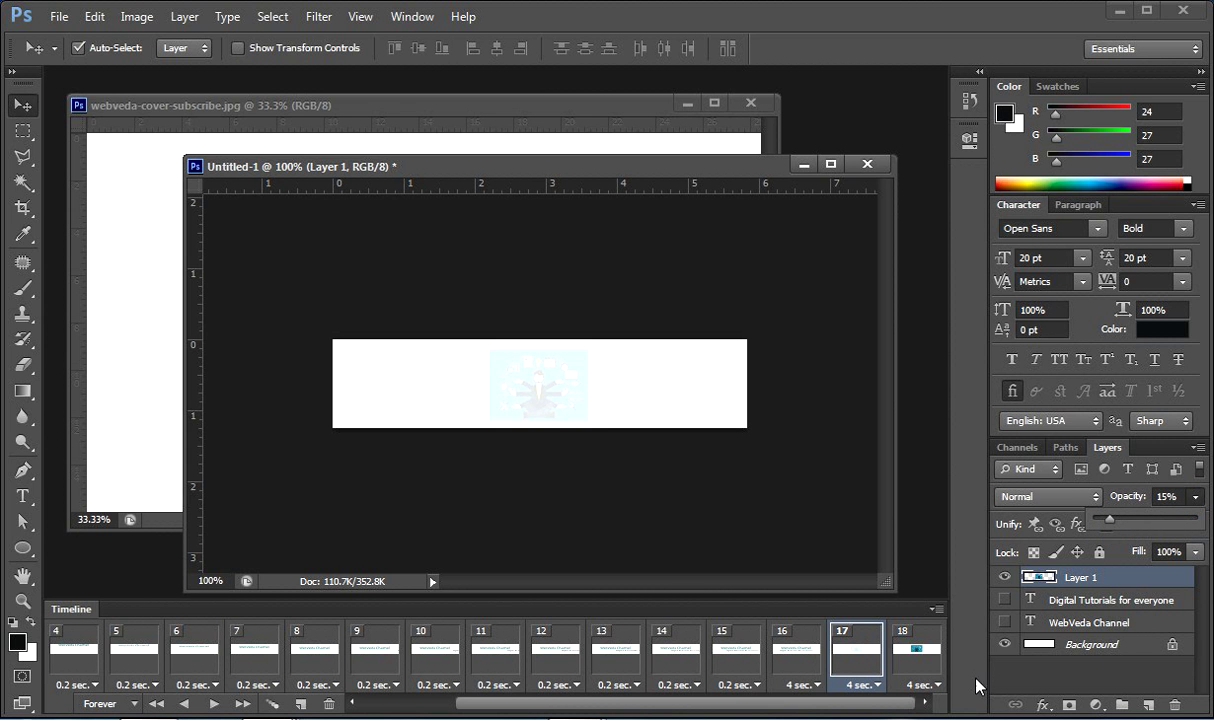
# Step: Tween frames 17 and 18 with 10 added frames, using all layers and the position, opacity and effects parameters
pyautogui.keyDown('shift'); pyautogui.click(916, 662); pyautogui.keyUp('shift')
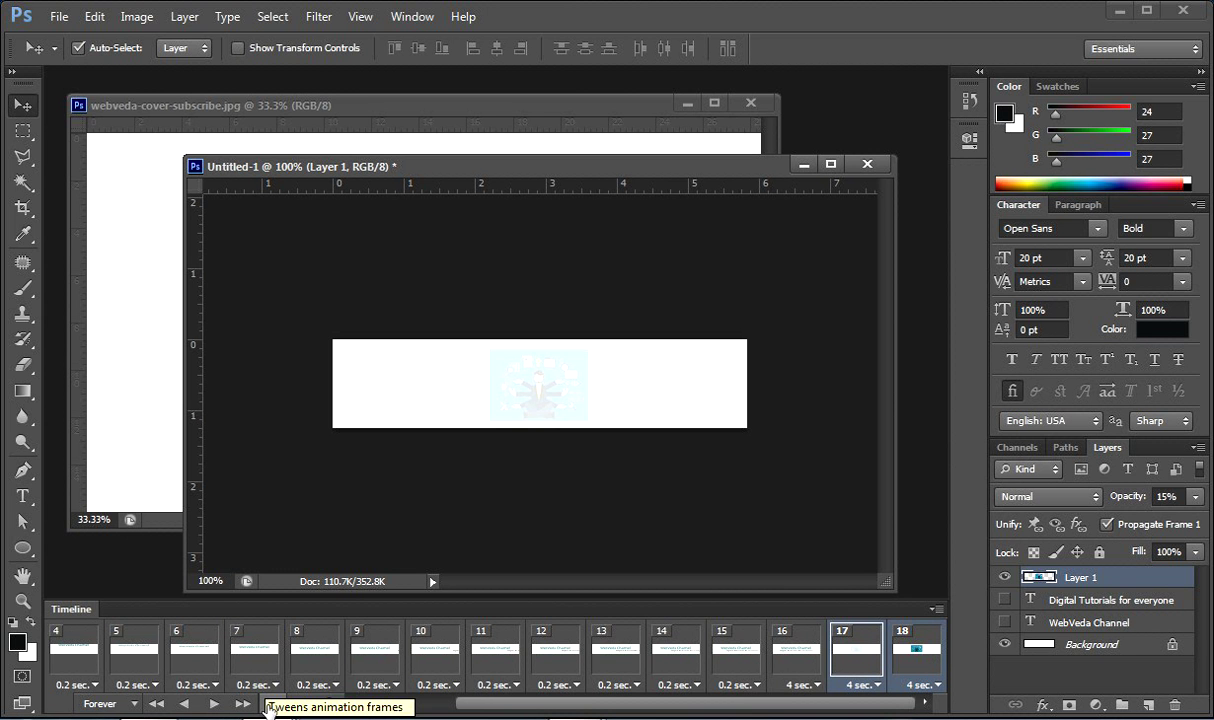
pyautogui.click(269, 706)
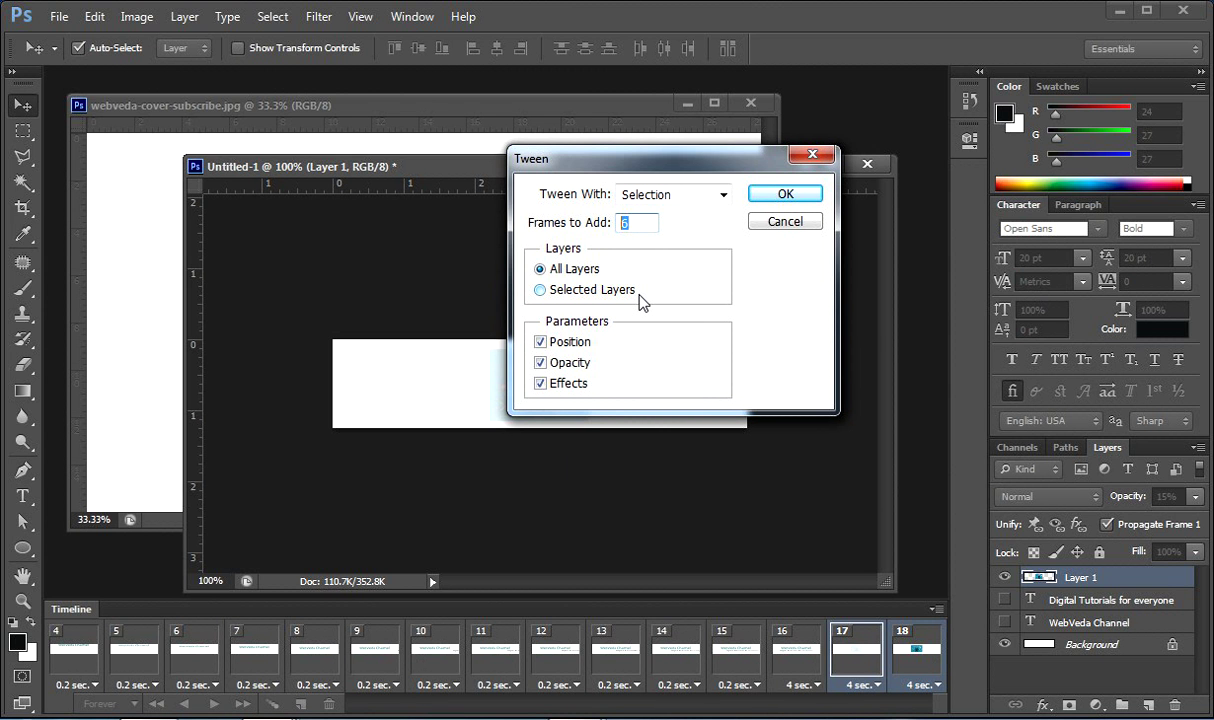
pyautogui.write('10')
pyautogui.click(785, 195)
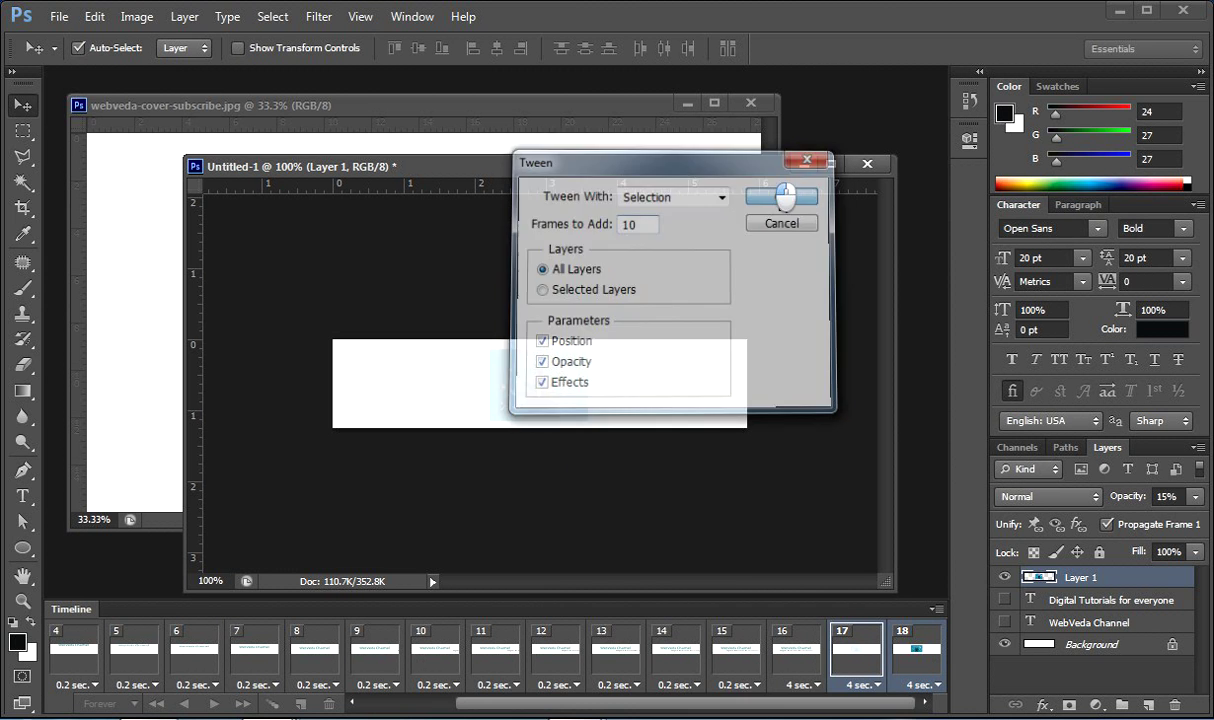
pyautogui.moveTo(554, 706); pyautogui.dragTo(770, 714)
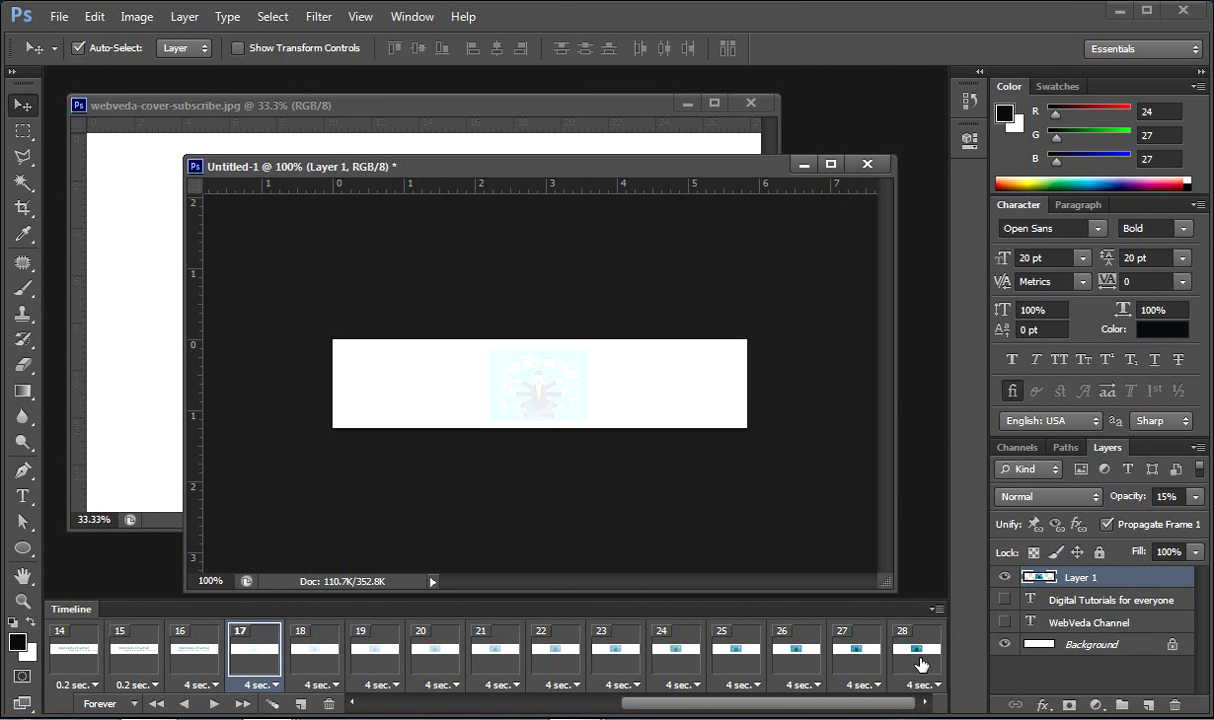
# Step: Step through frames 18 to 28 to review the illustration's fade-in, and return to frame 19
pyautogui.click(311, 655)
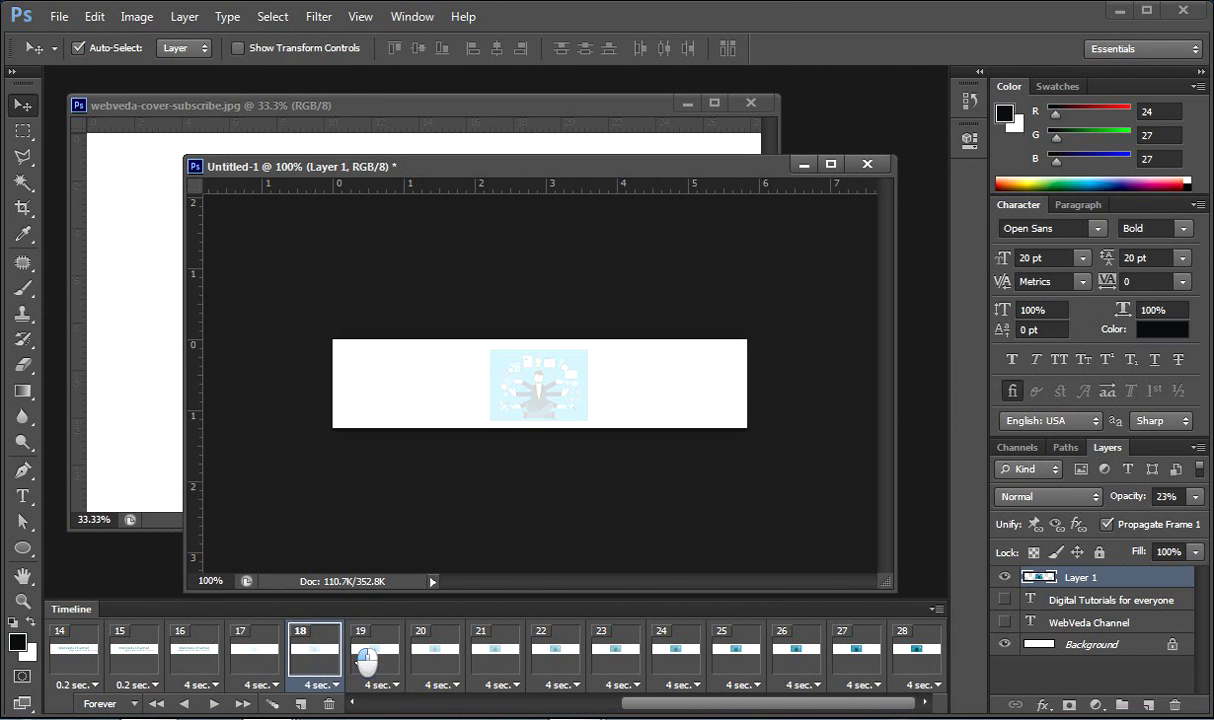
pyautogui.click(368, 658)
pyautogui.click(430, 658)
pyautogui.click(491, 660)
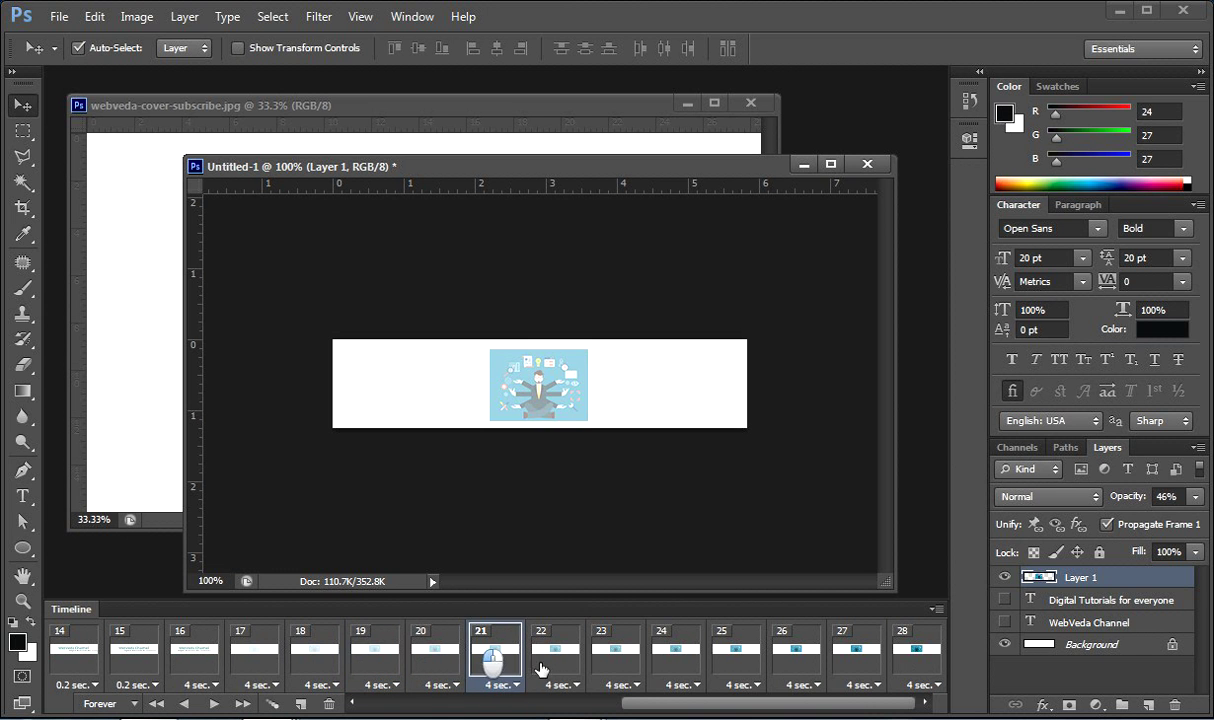
pyautogui.click(553, 660)
pyautogui.click(615, 660)
pyautogui.click(676, 660)
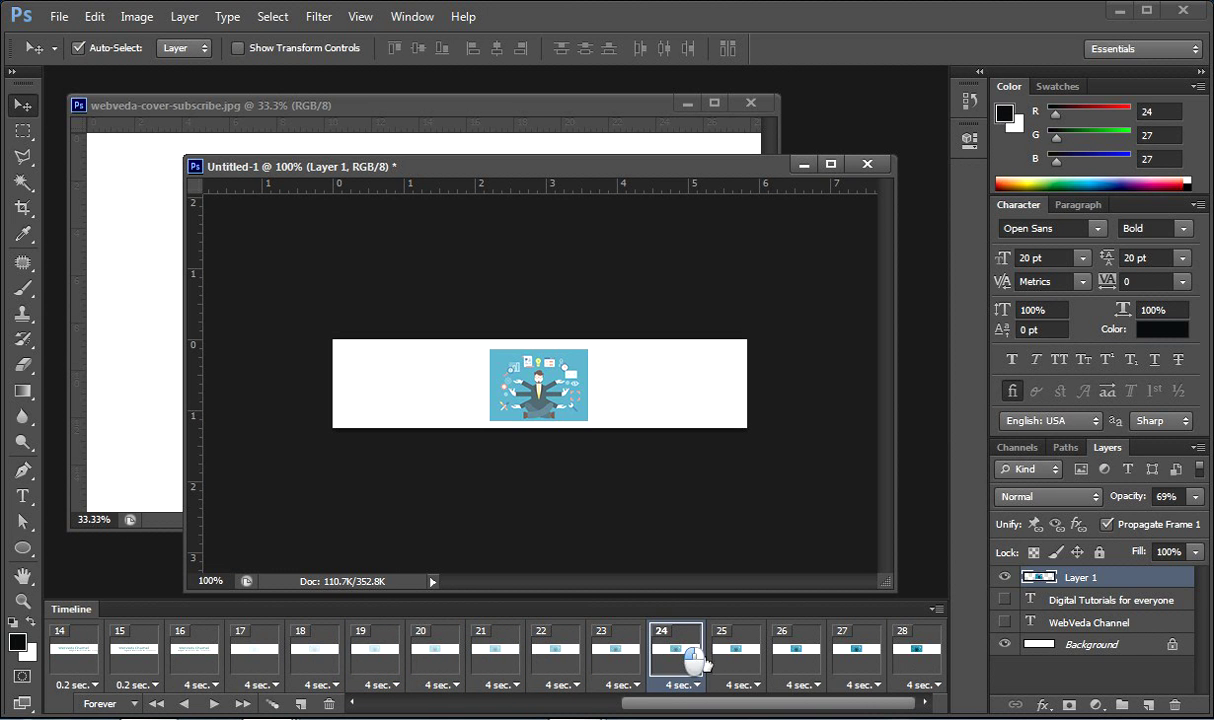
pyautogui.click(733, 660)
pyautogui.click(794, 660)
pyautogui.click(845, 662)
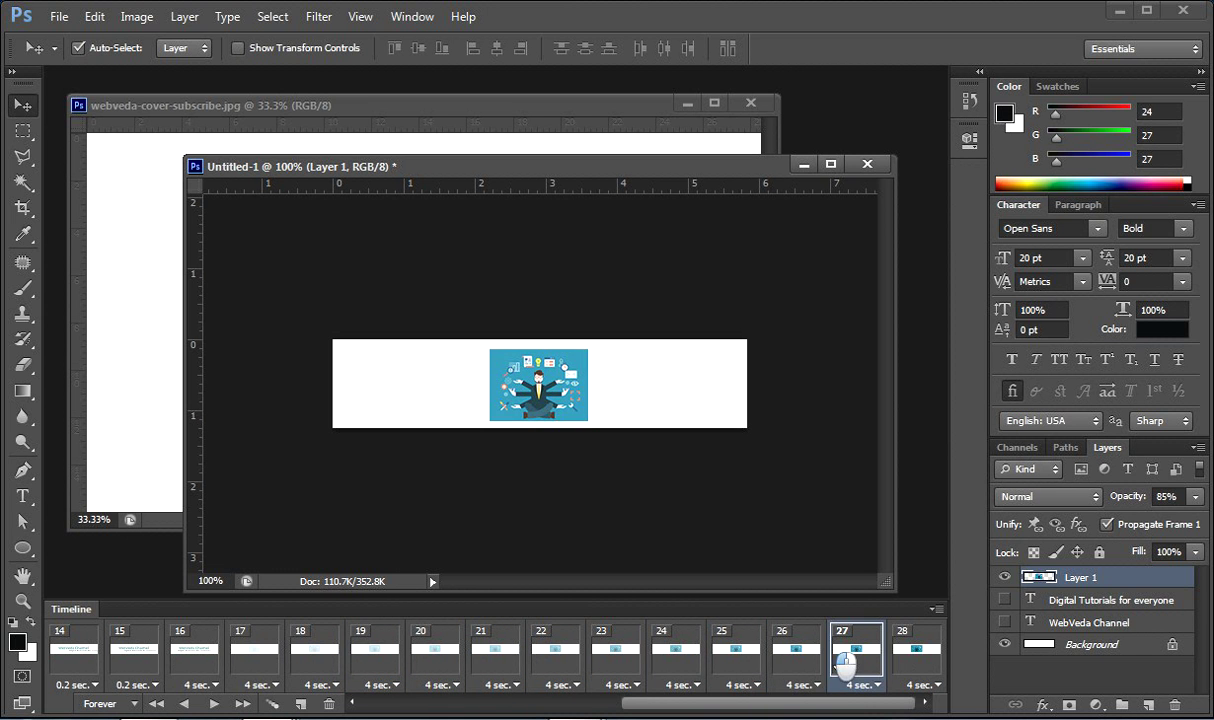
pyautogui.click(906, 658)
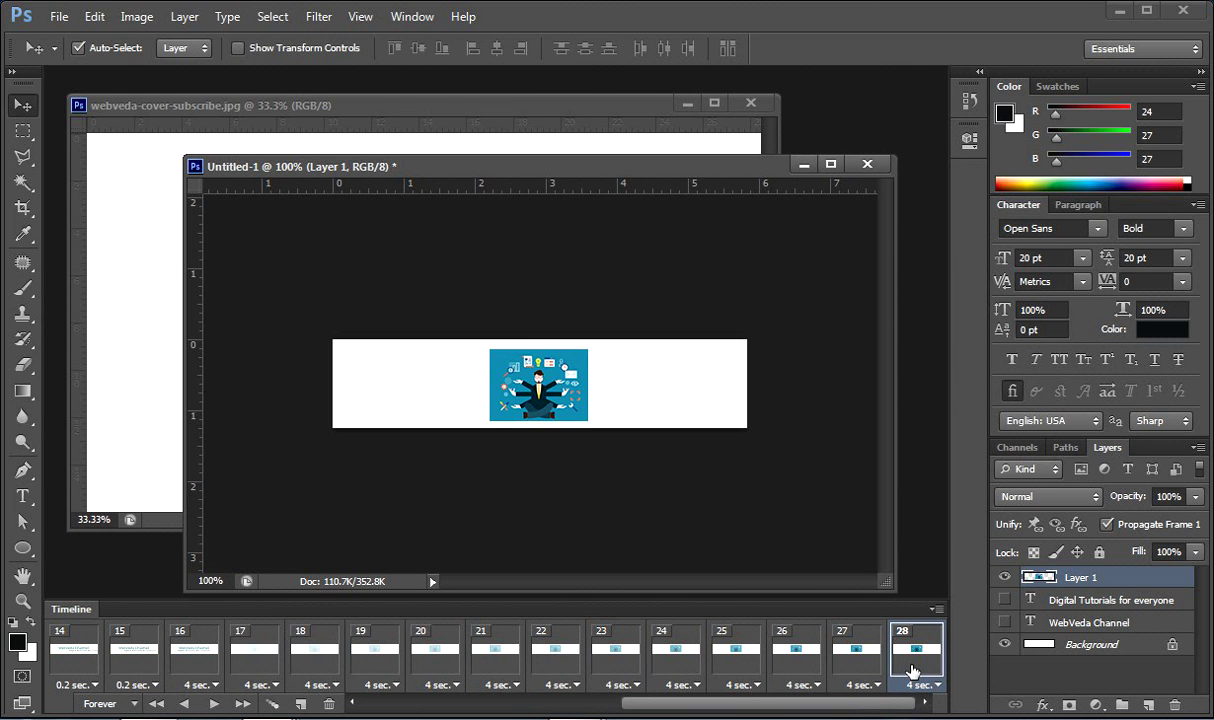
pyautogui.click(370, 655)
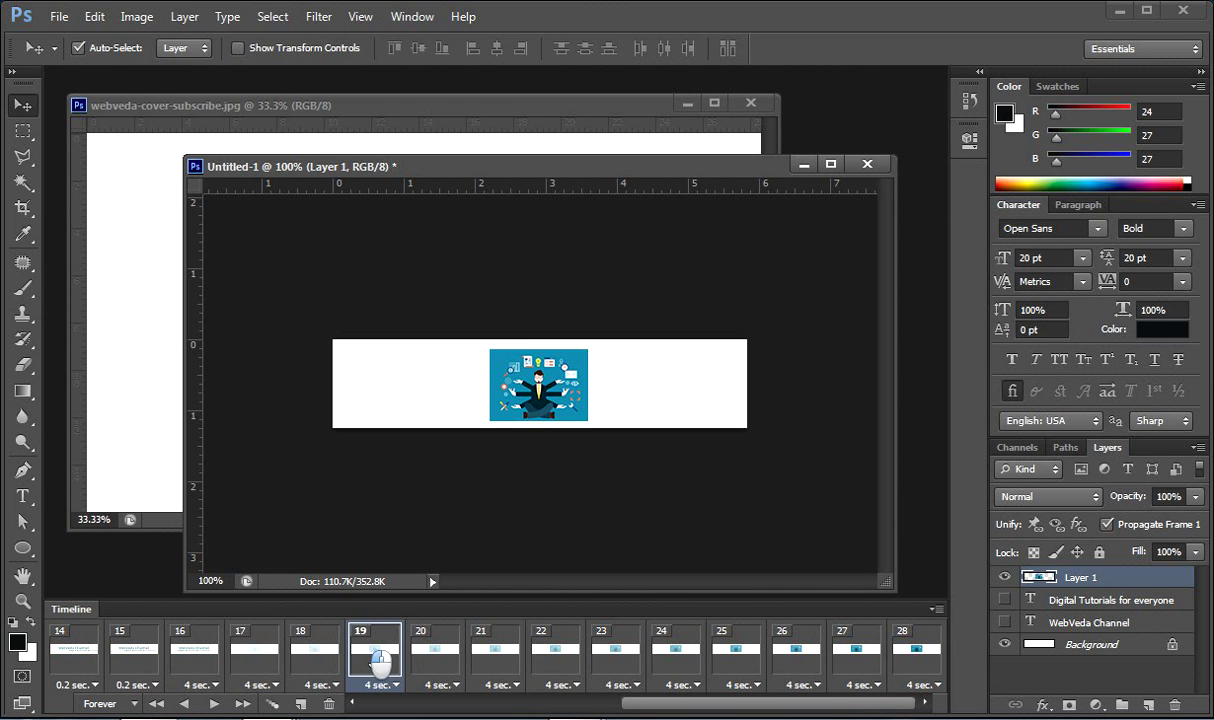
# Step: Review the illustration's fade-in frame by frame from frame 20 through frame 28
pyautogui.click(432, 662)
pyautogui.click(472, 640)
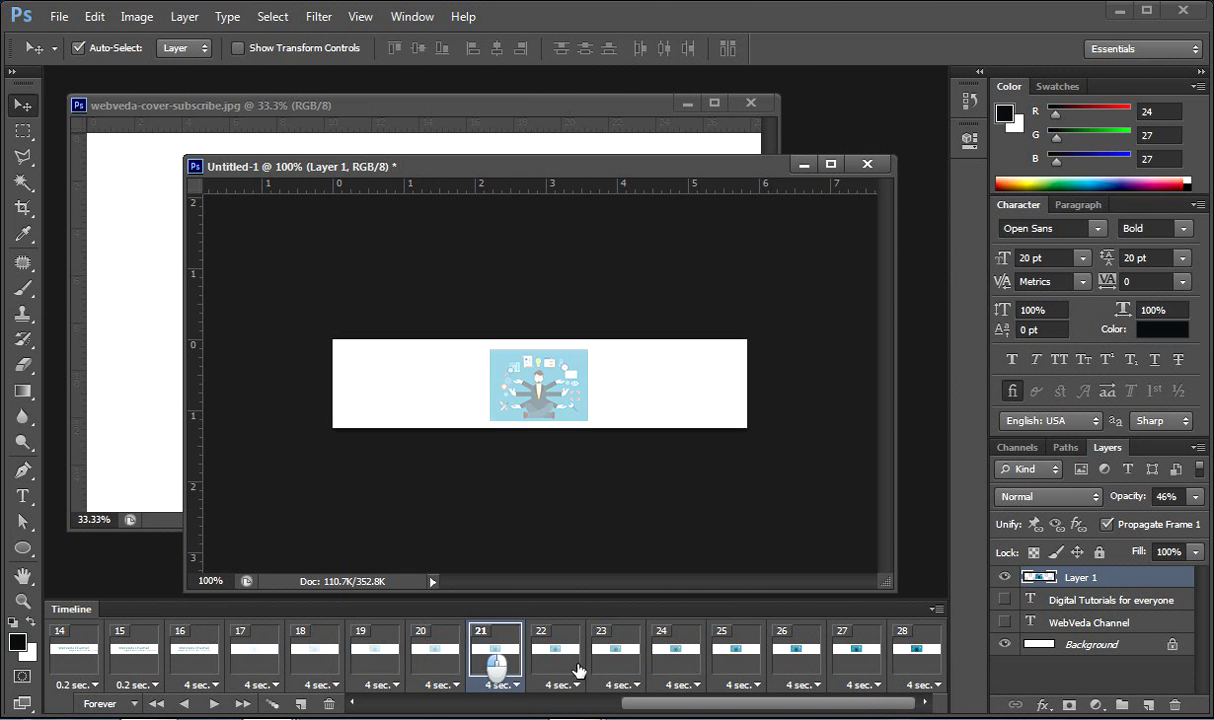
pyautogui.click(580, 664)
pyautogui.click(615, 652)
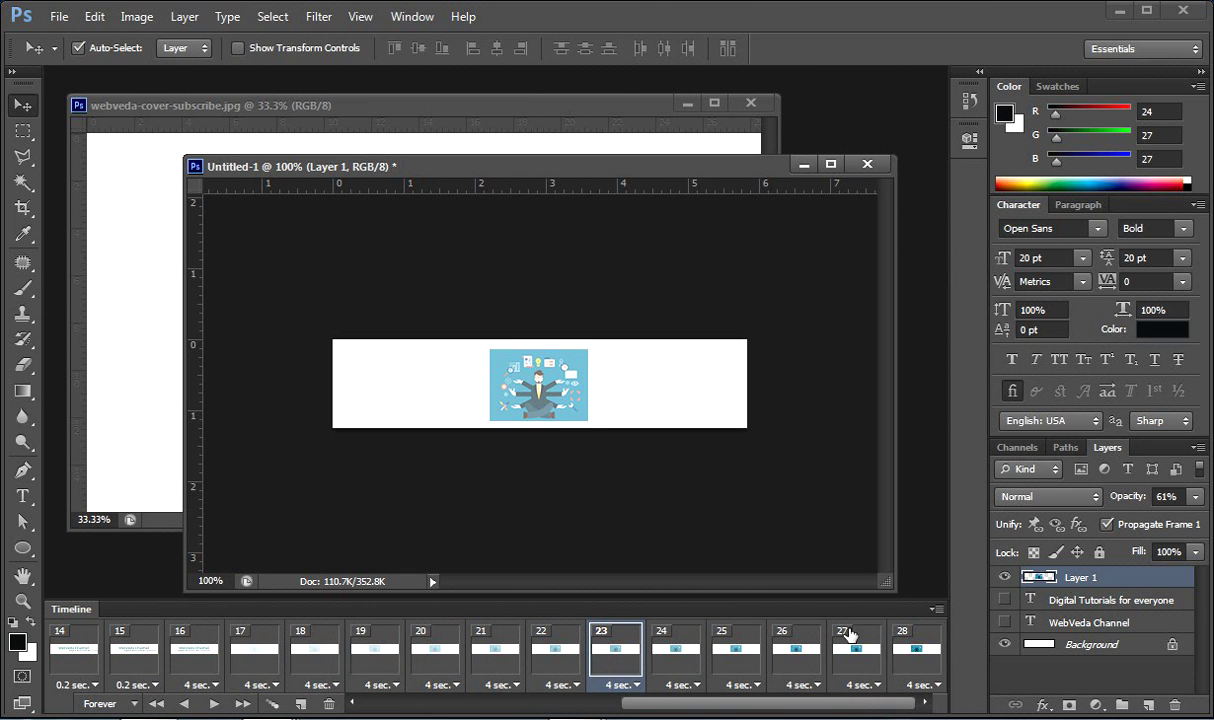
pyautogui.click(675, 655)
pyautogui.click(737, 652)
pyautogui.click(800, 648)
pyautogui.click(856, 650)
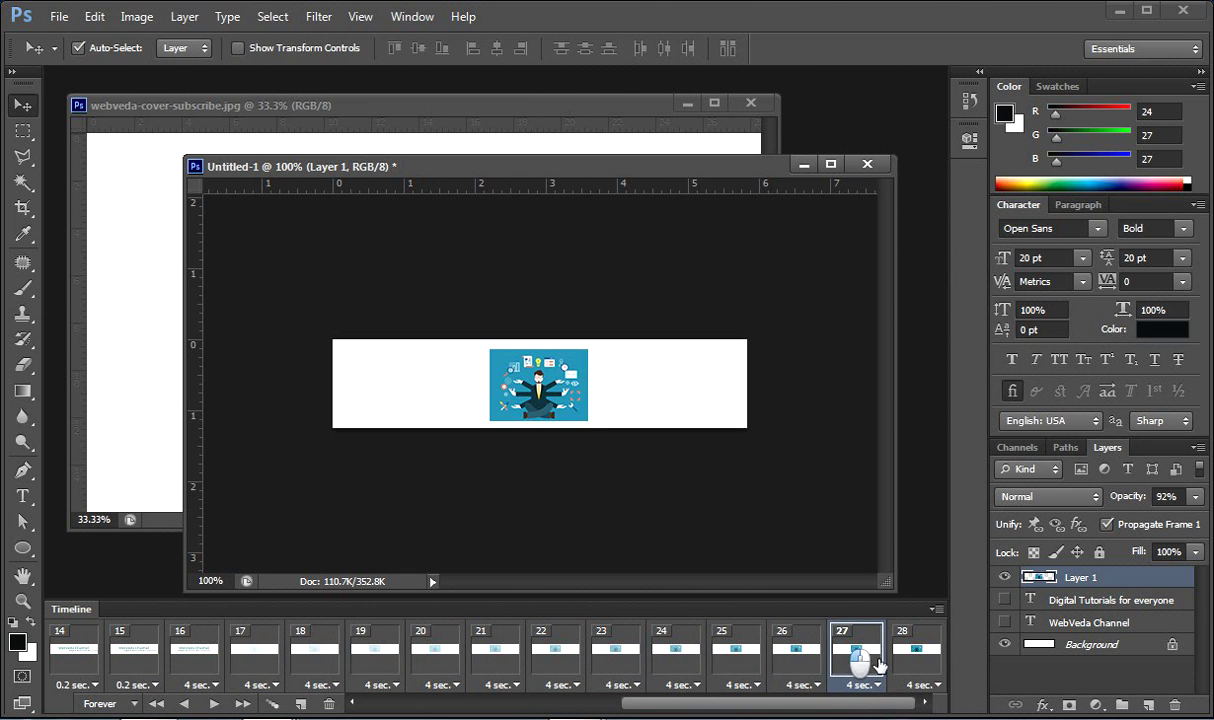
pyautogui.click(905, 658)
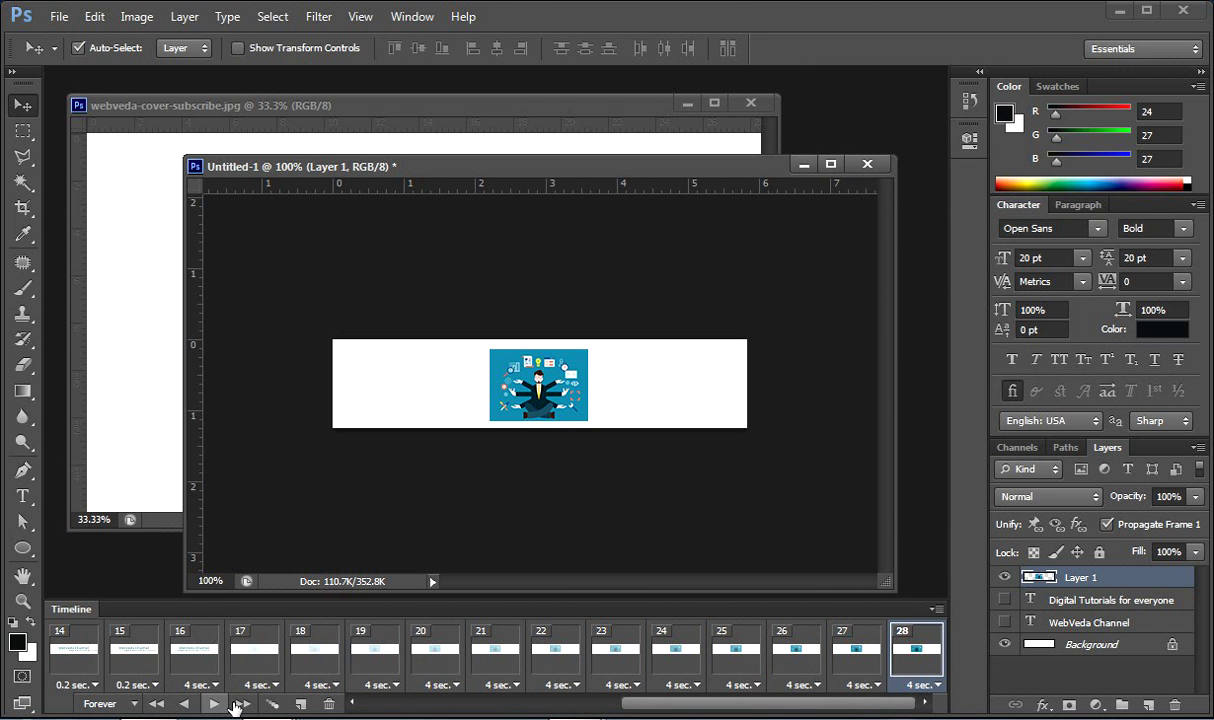
# Step: Play the animation from frame 14 to check the transition from tagline to illustration, and stop playback
pyautogui.click(190, 668)
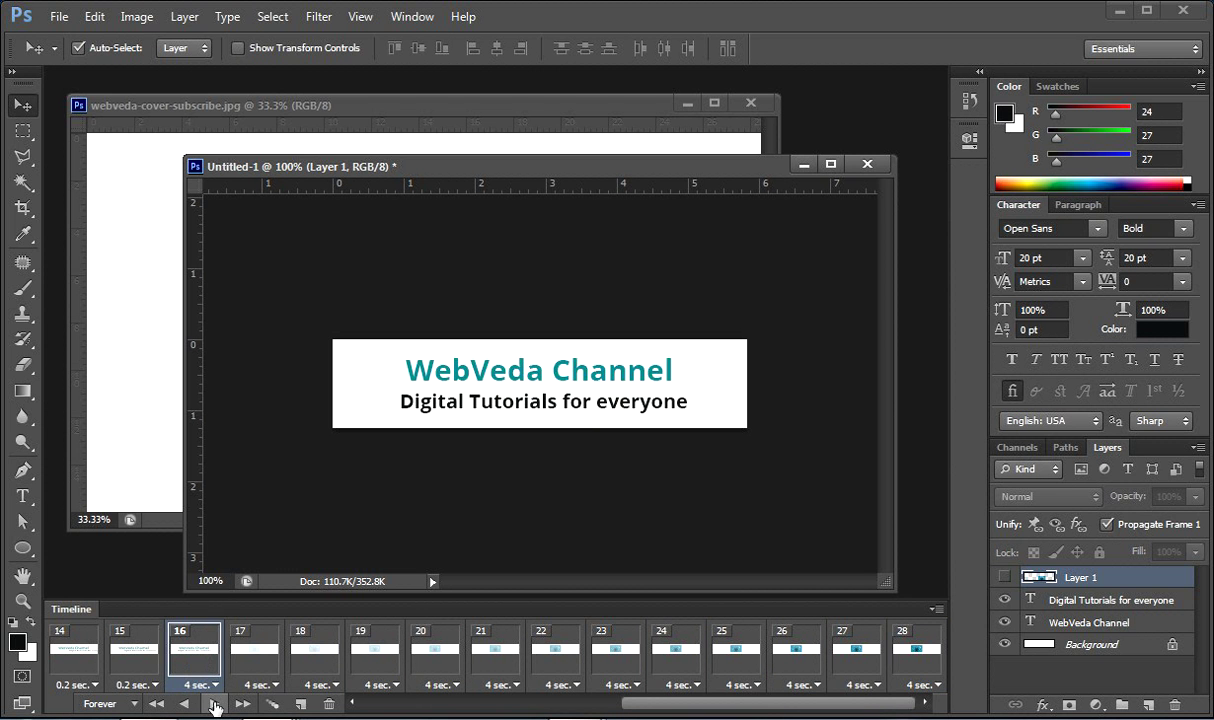
pyautogui.click(76, 668)
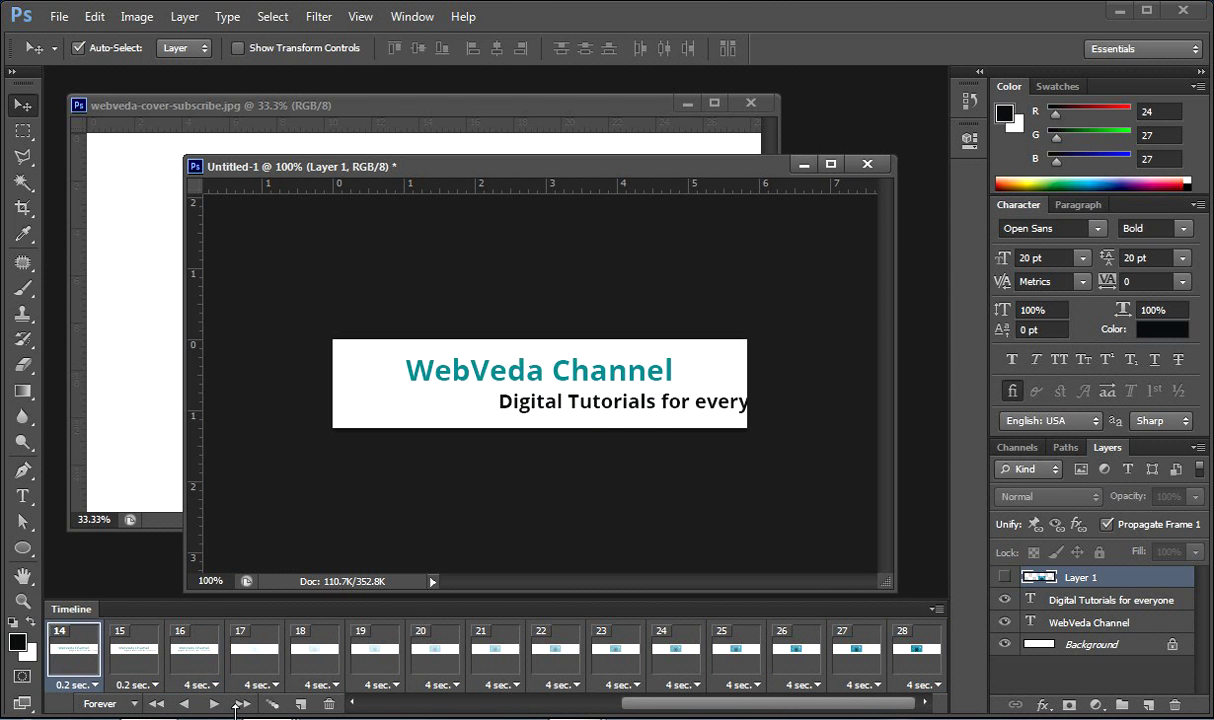
pyautogui.click(213, 704)
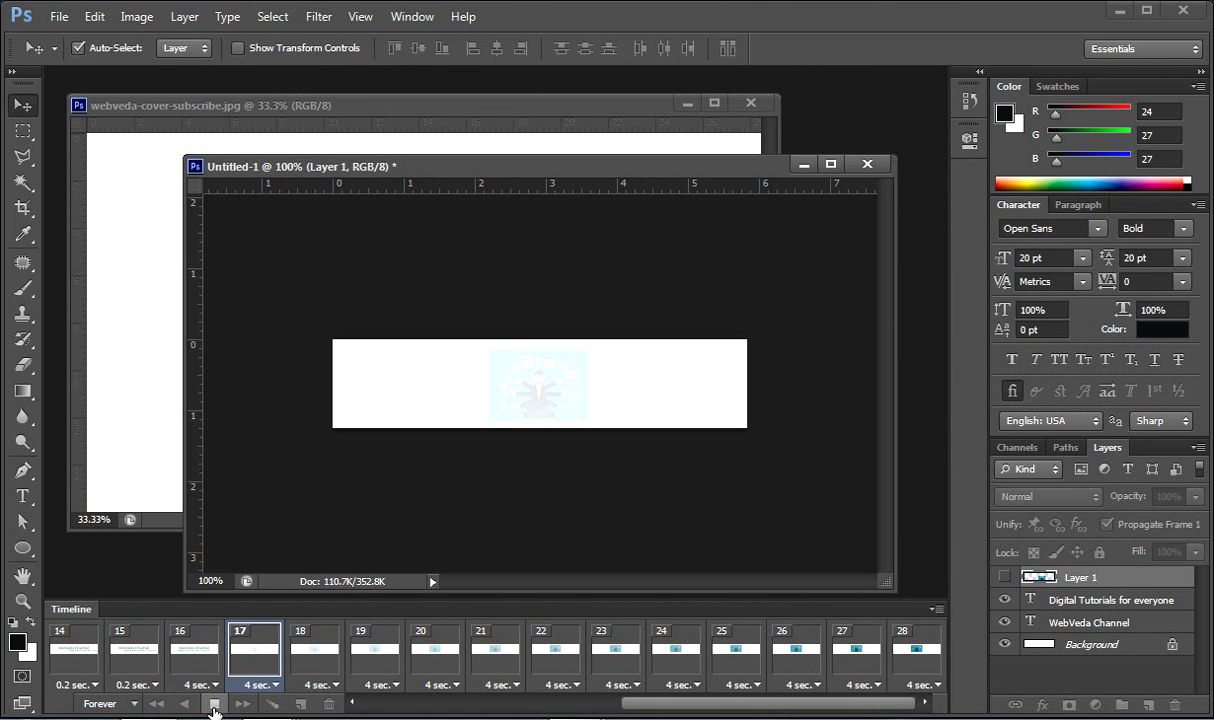
pyautogui.click(214, 704)
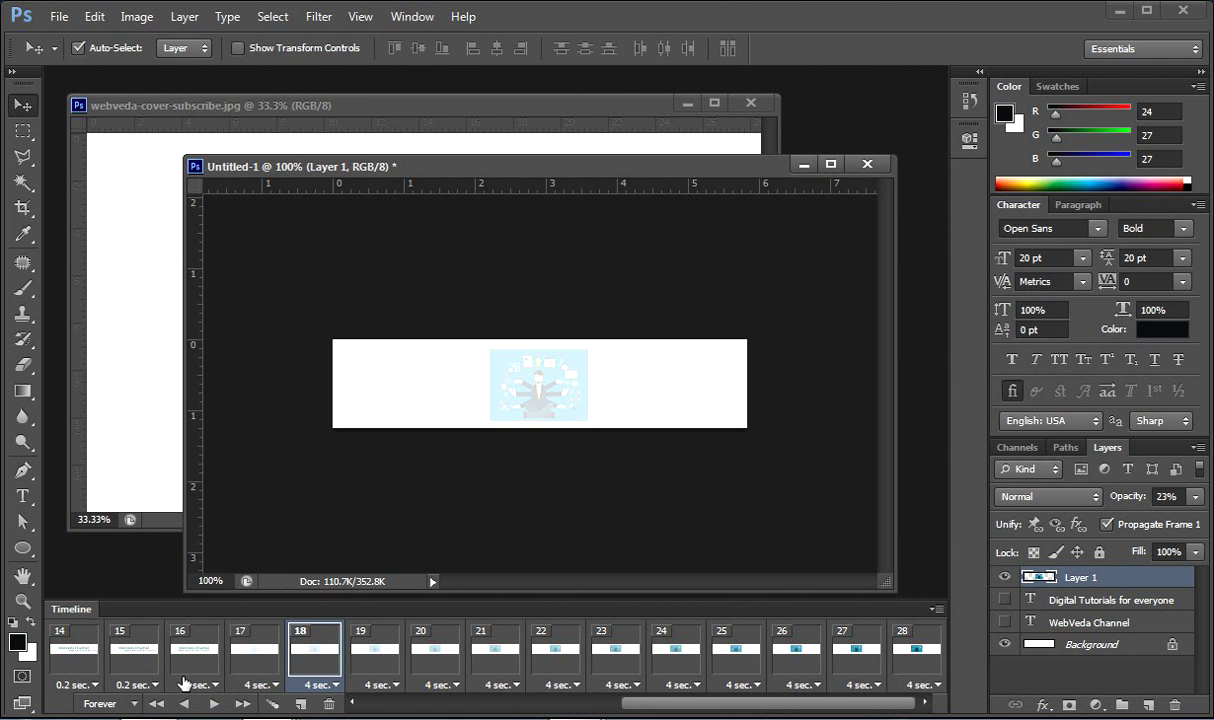
# Step: Set the delay of frames 17 through 28 to 0.1 seconds
pyautogui.click(192, 632)
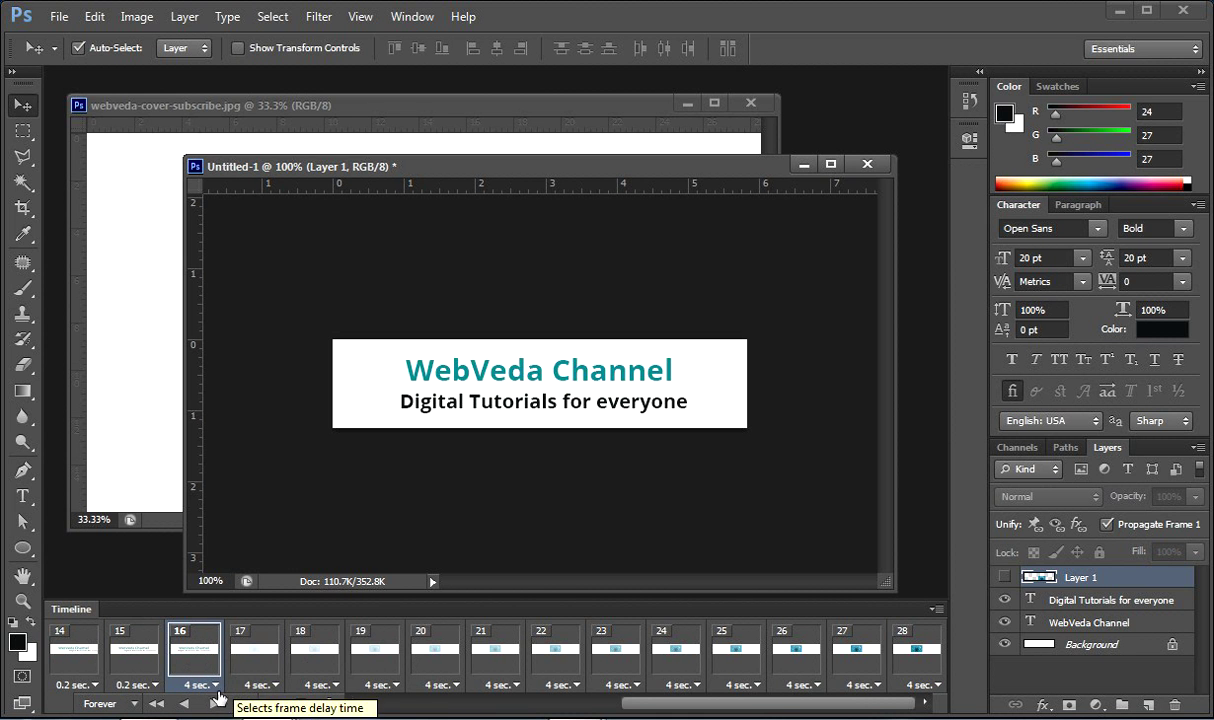
pyautogui.click(272, 657)
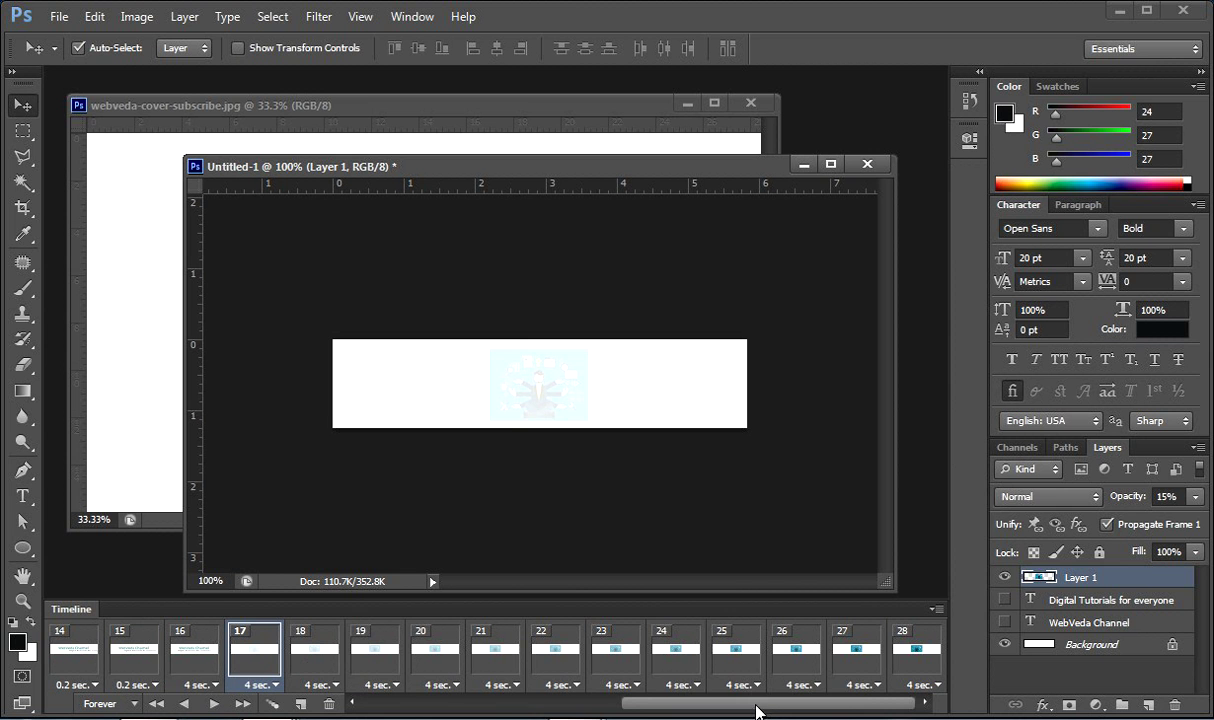
pyautogui.keyDown('shift'); pyautogui.click(866, 626); pyautogui.keyUp('shift')
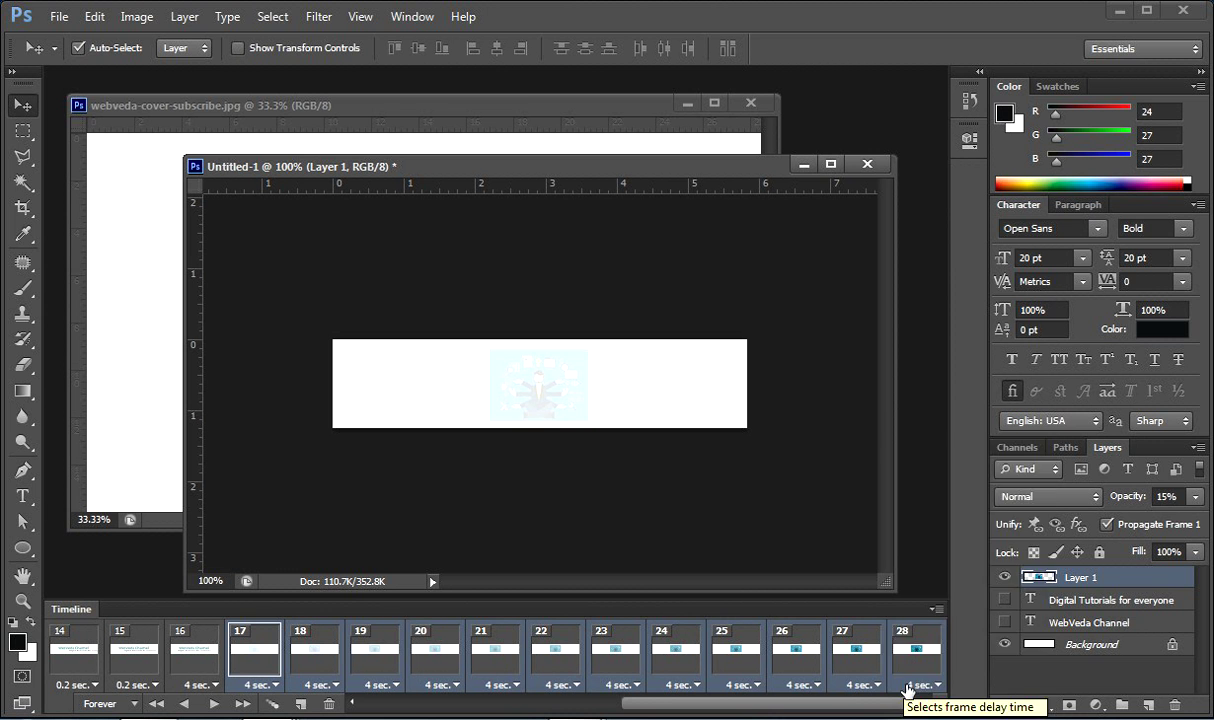
pyautogui.click(907, 687)
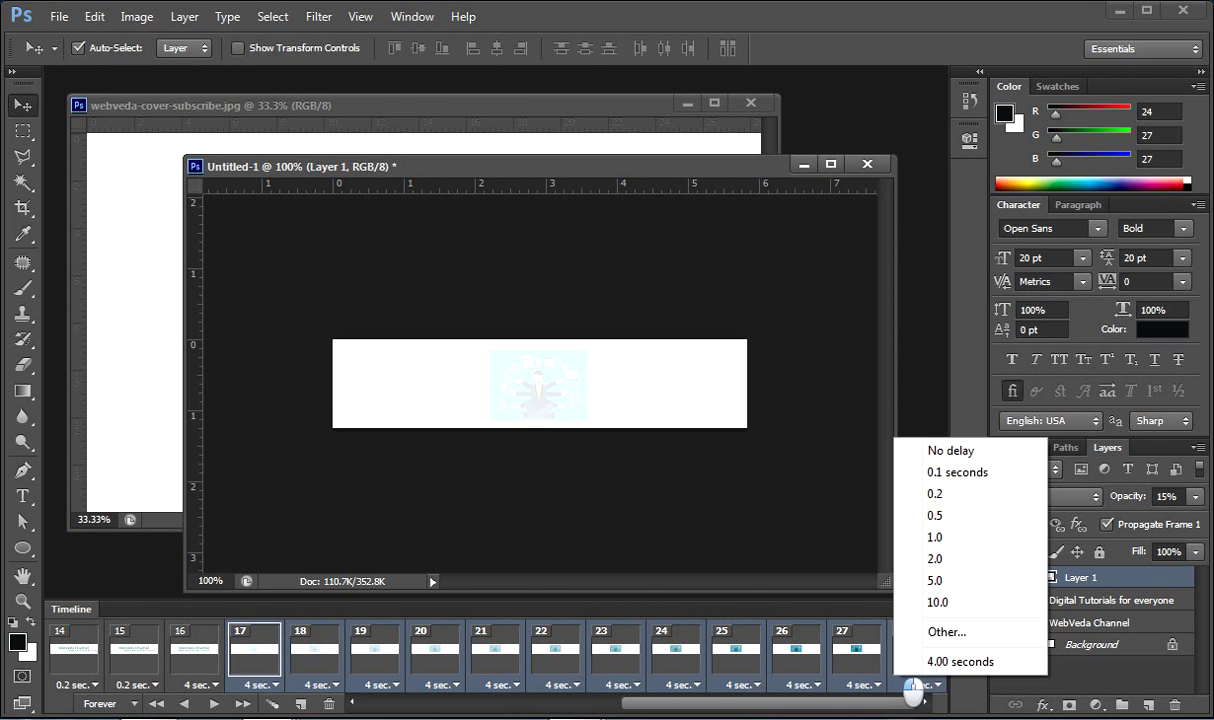
pyautogui.click(957, 476)
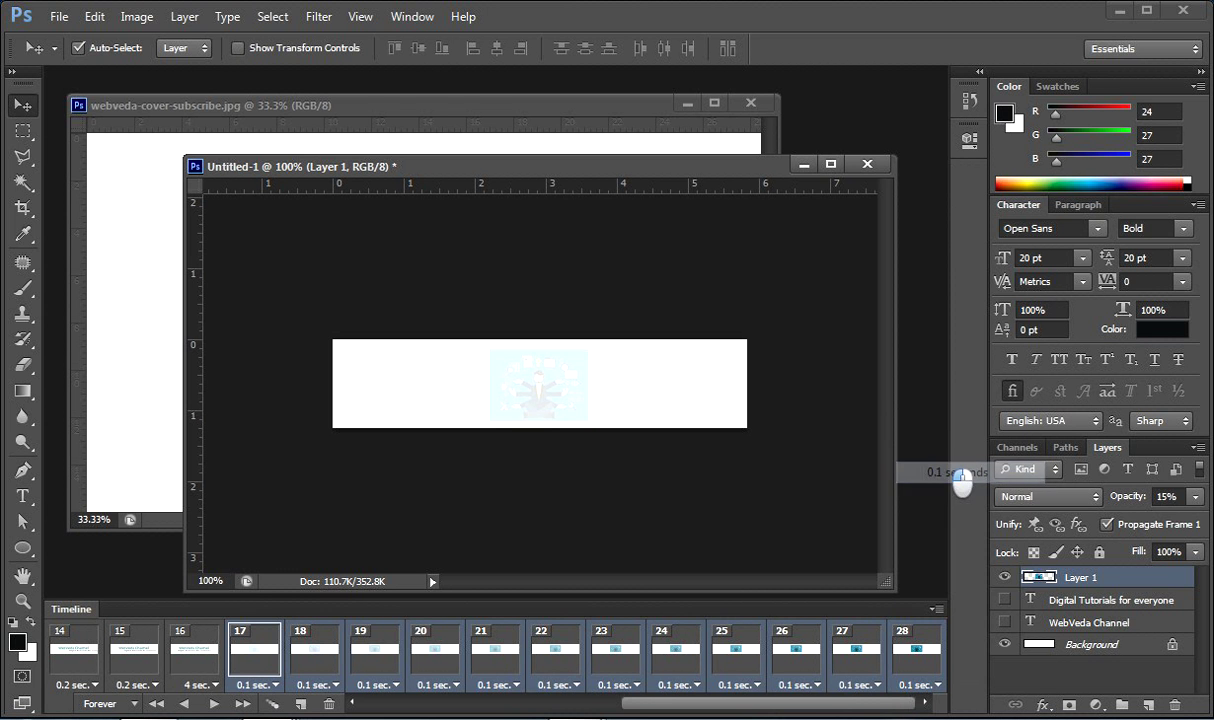
# Step: Set the delay of frame 28 alone to 2 seconds
pyautogui.click(926, 664)
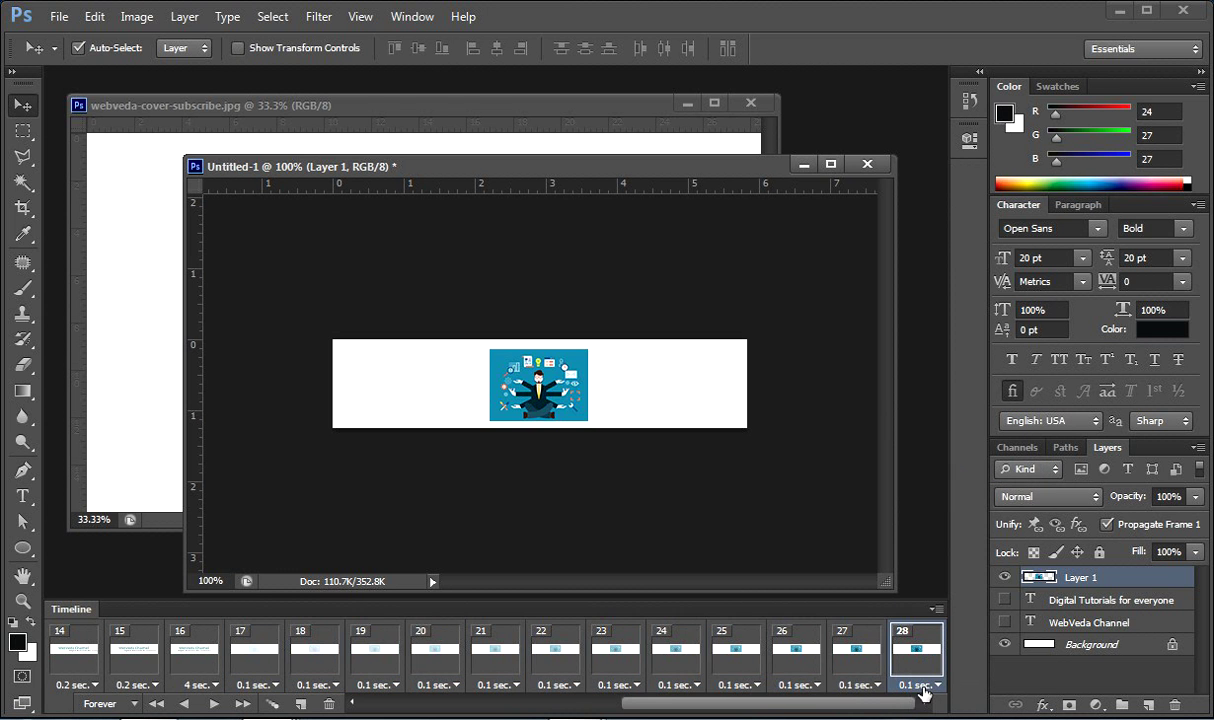
pyautogui.click(922, 688)
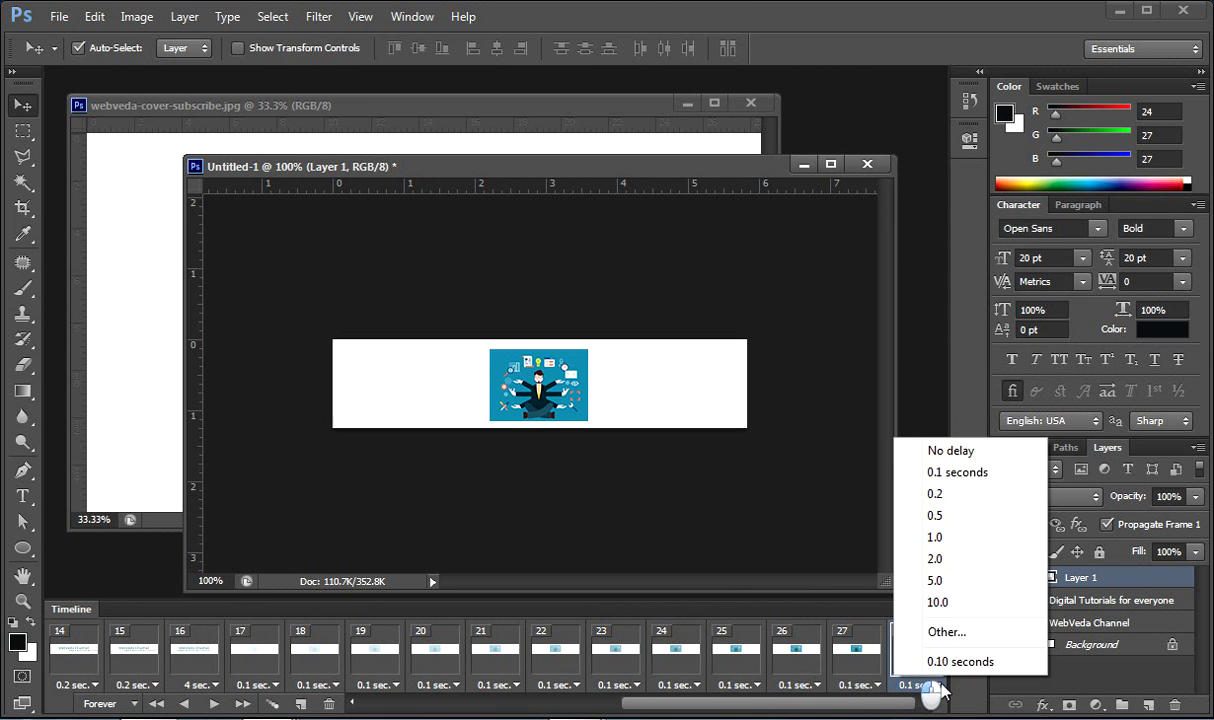
pyautogui.click(936, 566)
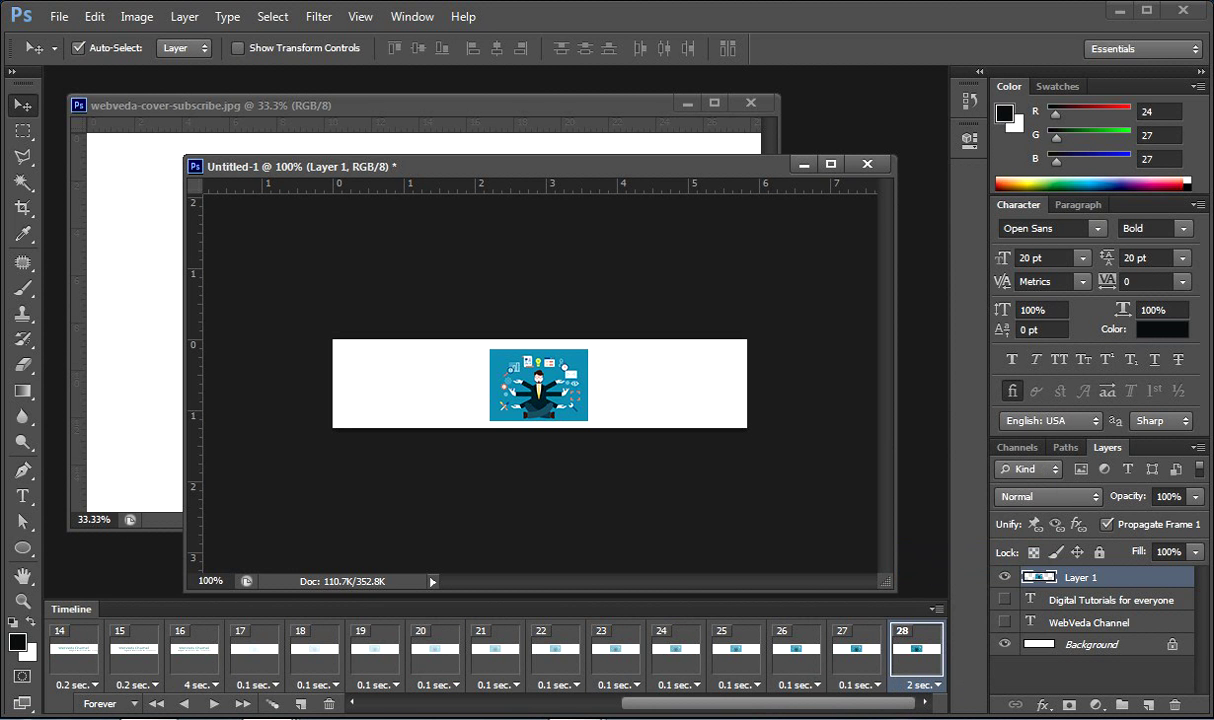
# Step: Play the whole animation from frame 1 through the last frame, and stop playback
pyautogui.moveTo(800, 711); pyautogui.dragTo(472, 712)
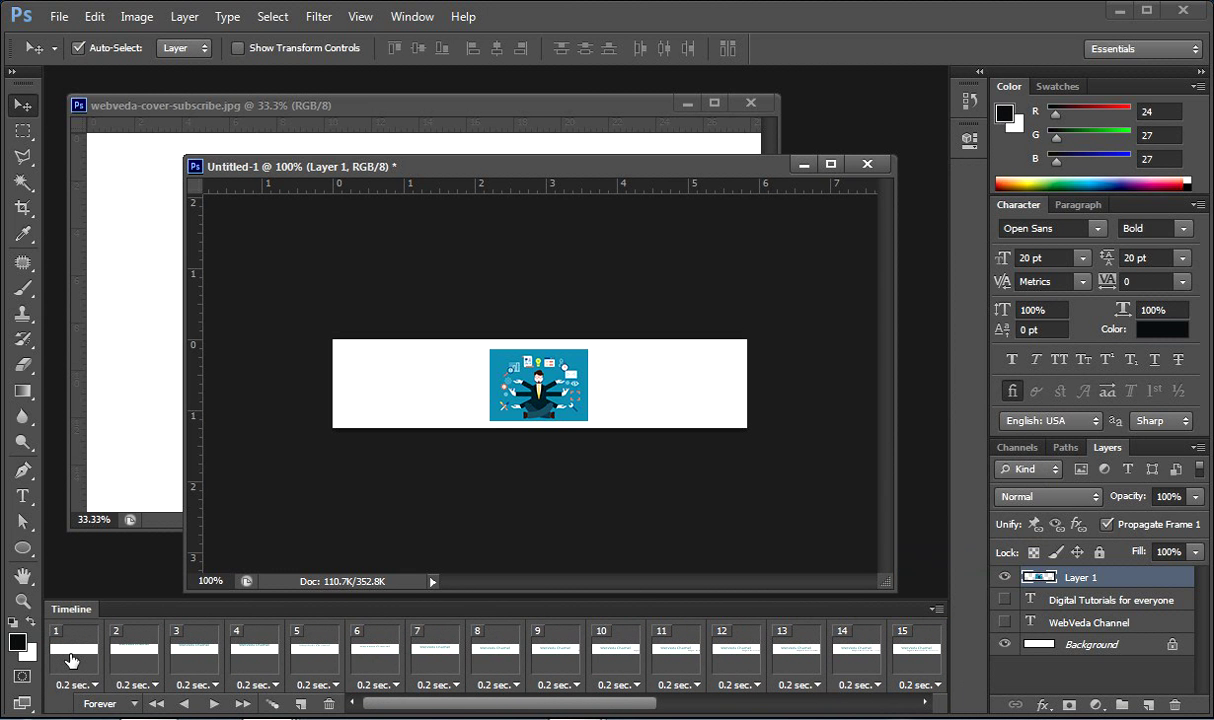
pyautogui.click(72, 660)
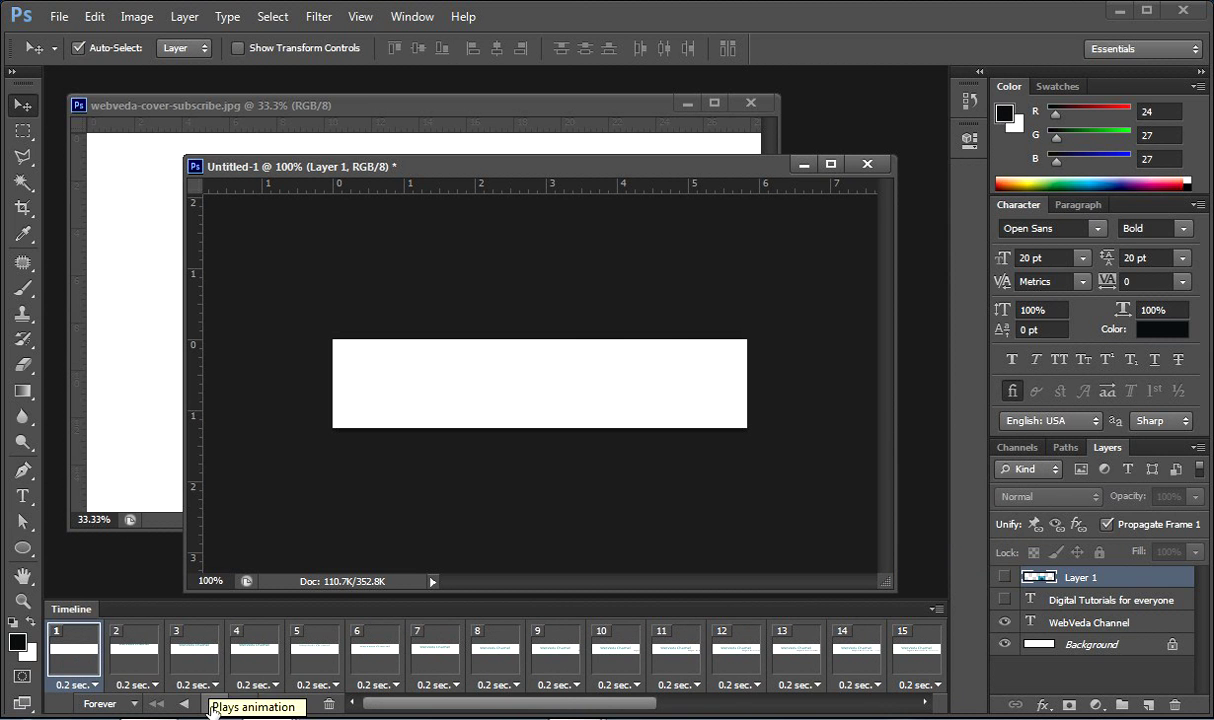
pyautogui.click(212, 704)
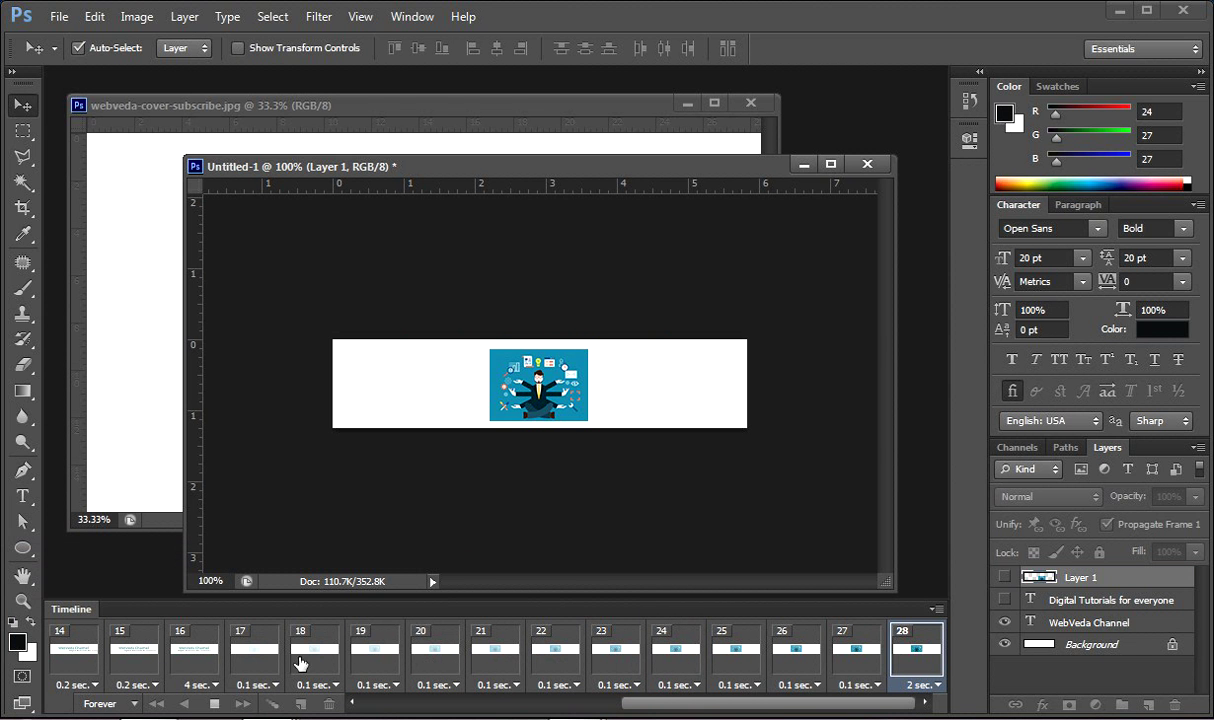
pyautogui.click(214, 703)
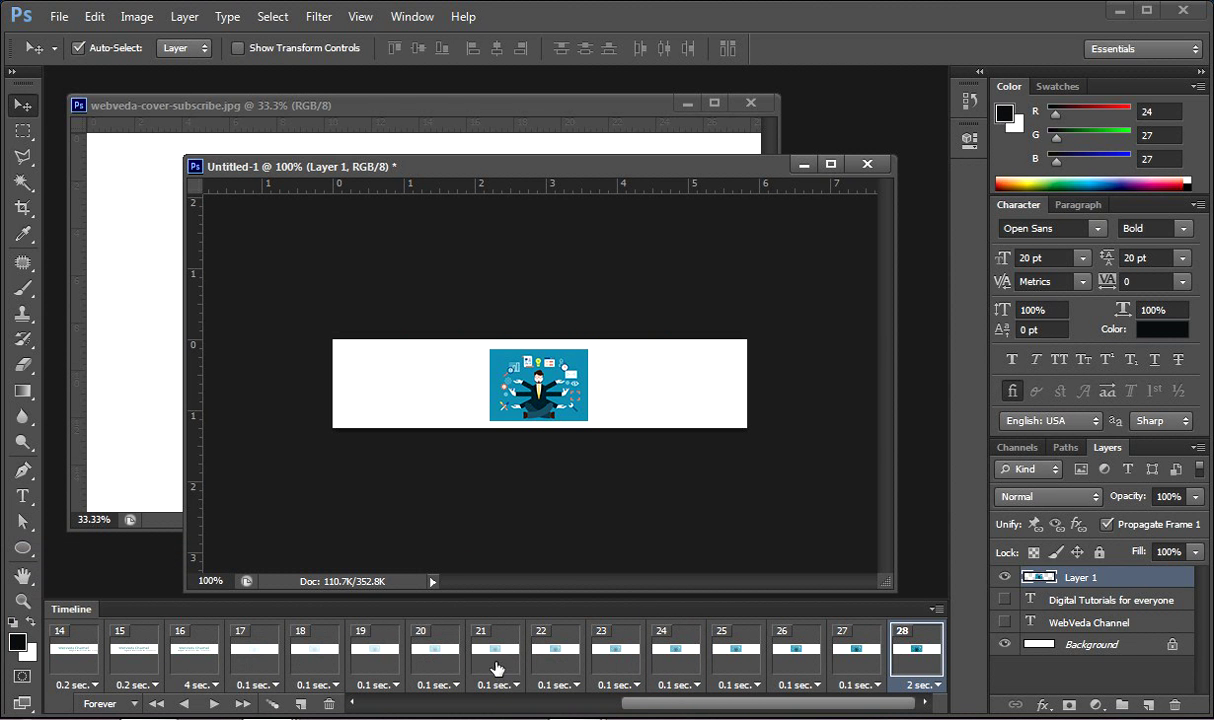
# Step: Step back from frame 21 to frame 16 to examine the start of the fade-in, and return to frame 17
pyautogui.click(497, 658)
pyautogui.click(425, 660)
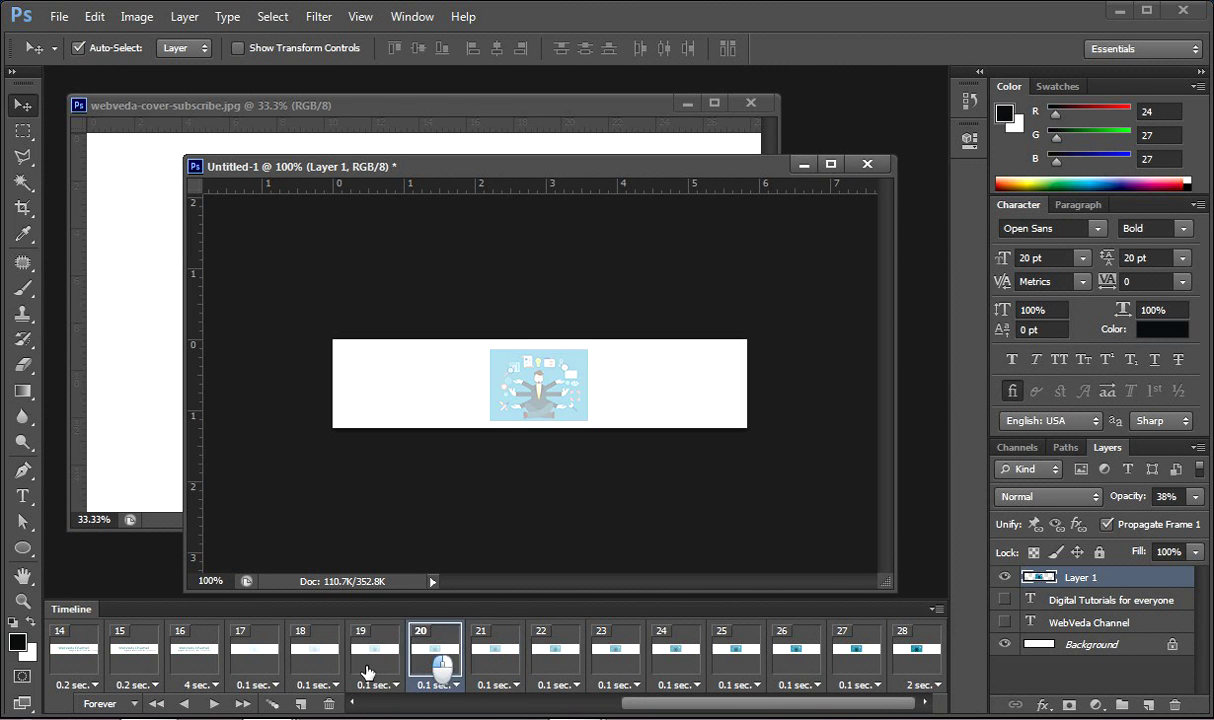
pyautogui.click(372, 670)
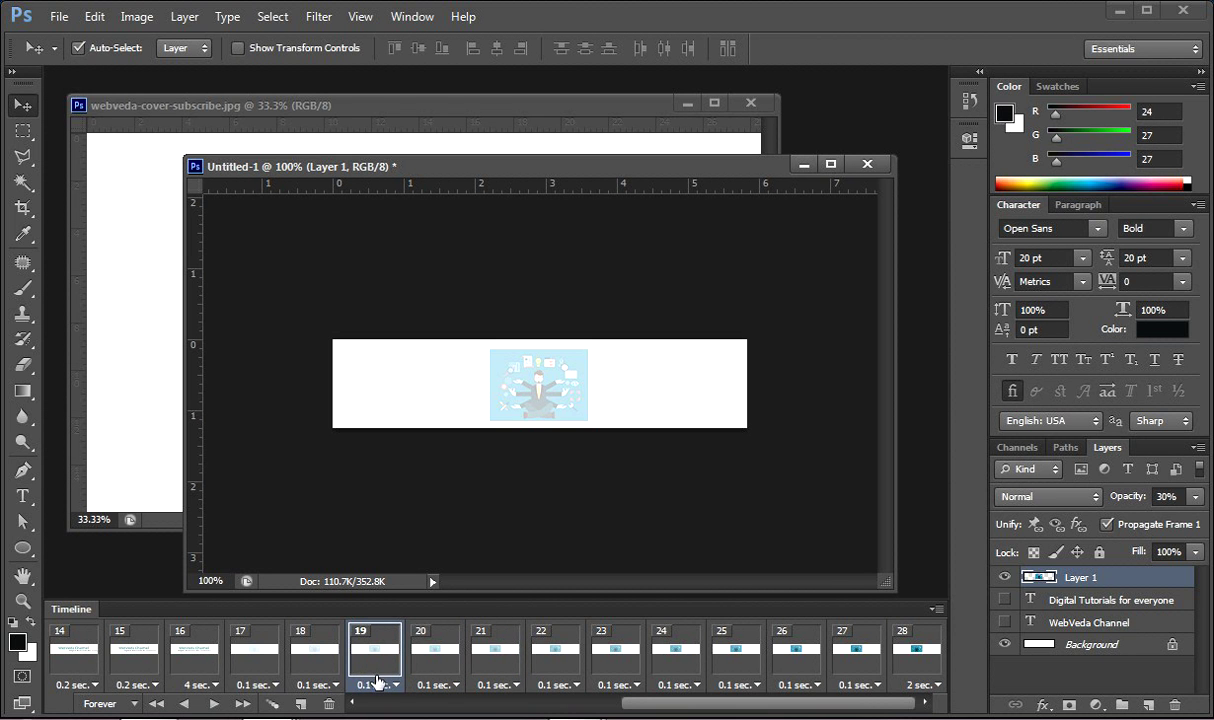
pyautogui.click(313, 660)
pyautogui.click(257, 660)
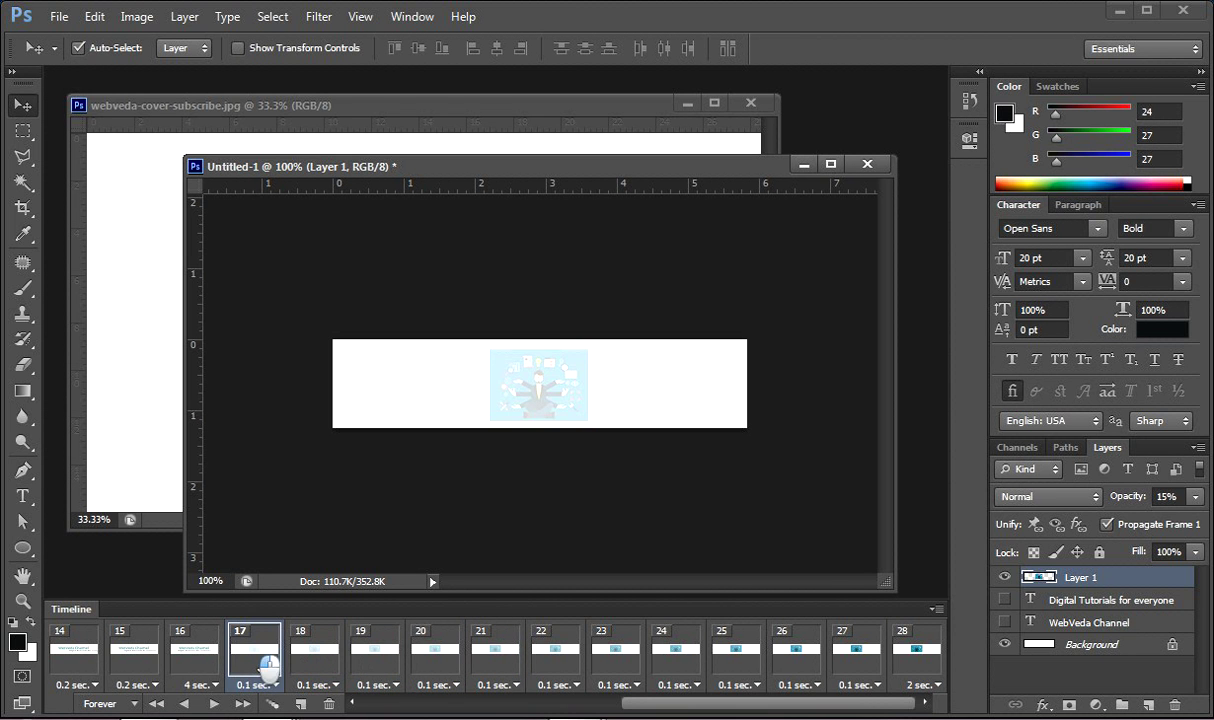
pyautogui.click(192, 640)
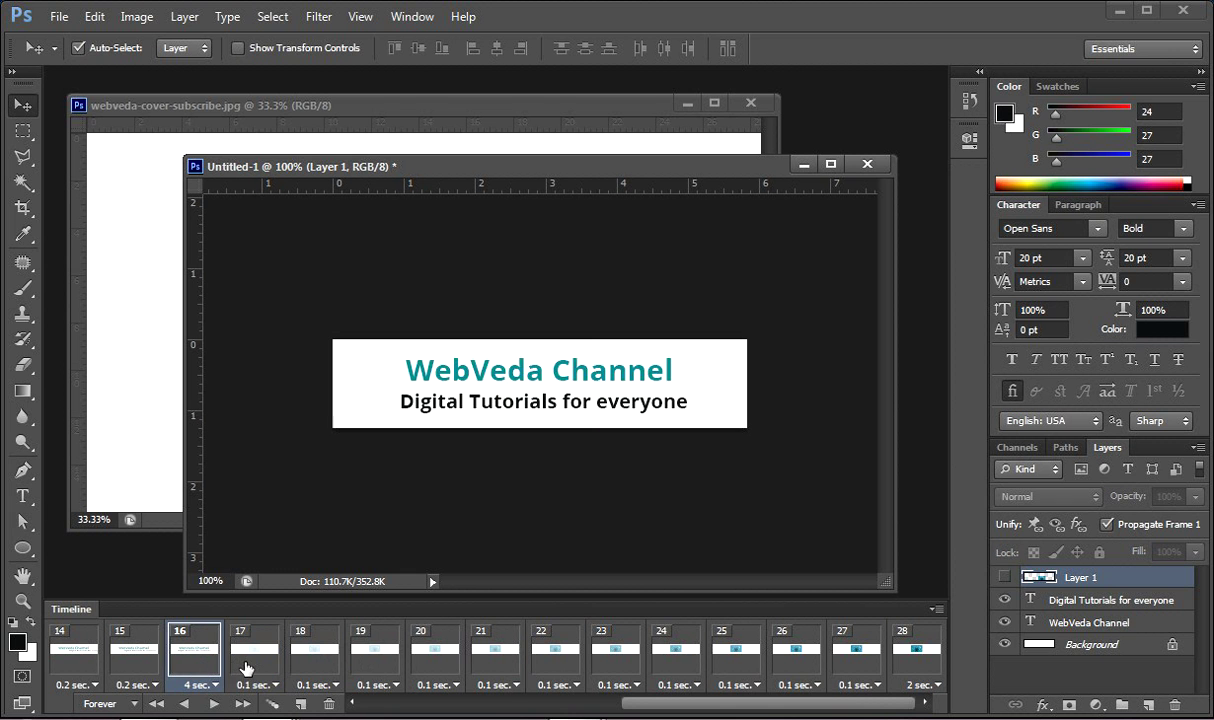
pyautogui.click(246, 664)
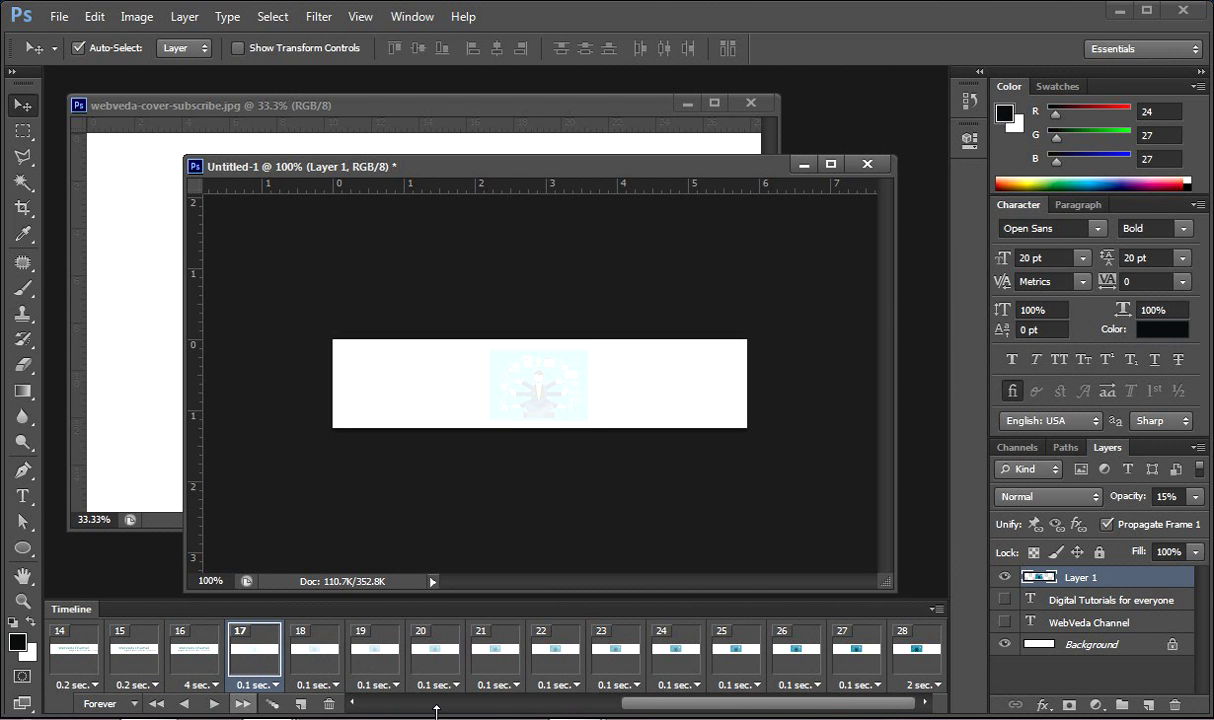
# Step: Sample the illustration's blue background in frame 28 as the foreground color
pyautogui.click(938, 676)
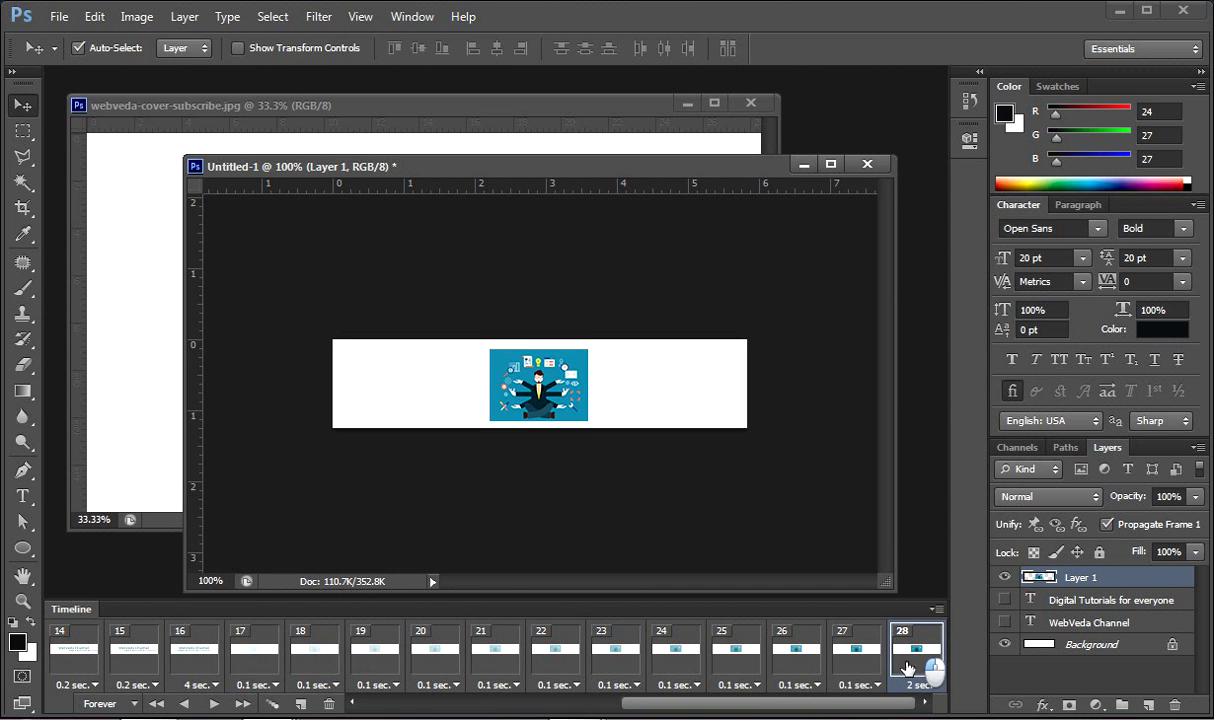
pyautogui.click(19, 643)
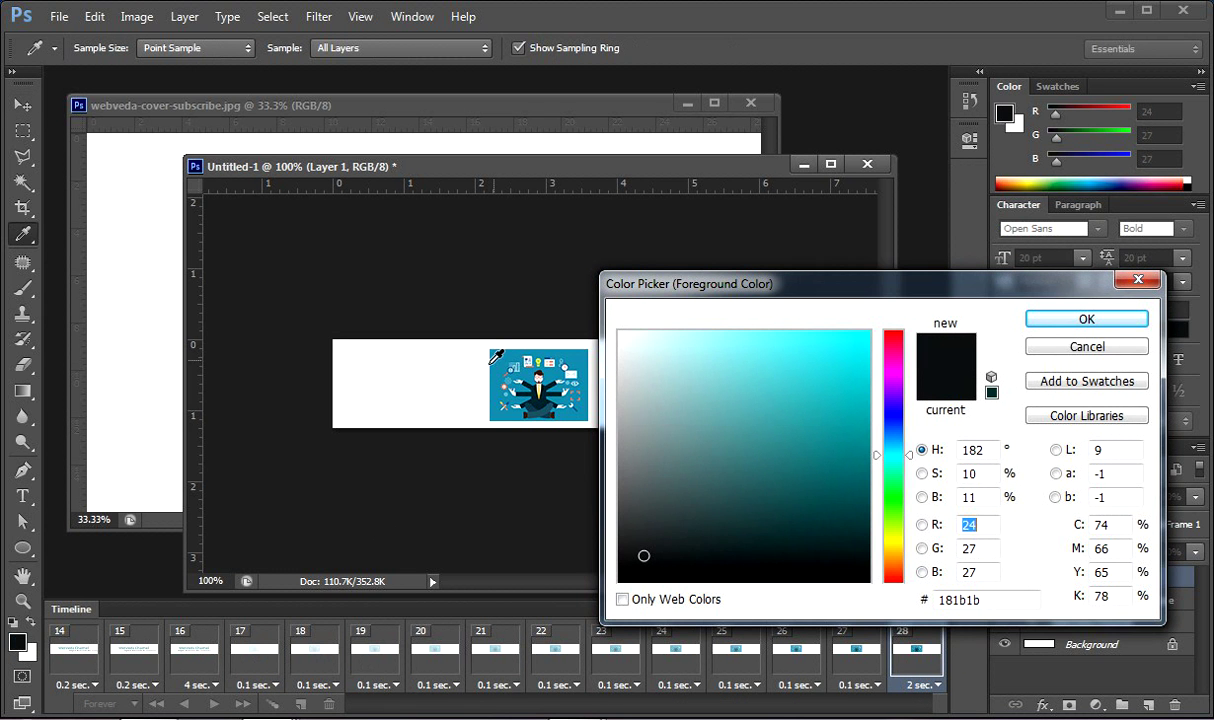
pyautogui.click(493, 352)
pyautogui.click(1083, 318)
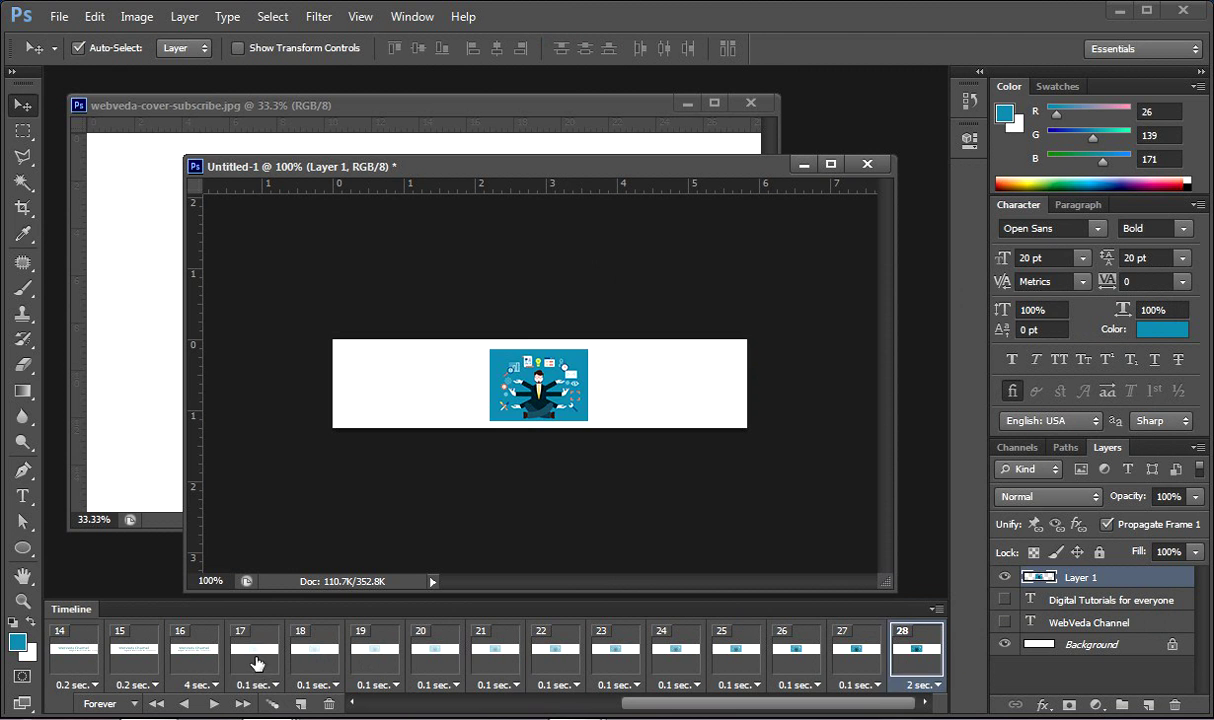
# Step: In frame 17, add a new layer directly above the tagline text layer and fill it with the blue foreground color
pyautogui.click(257, 660)
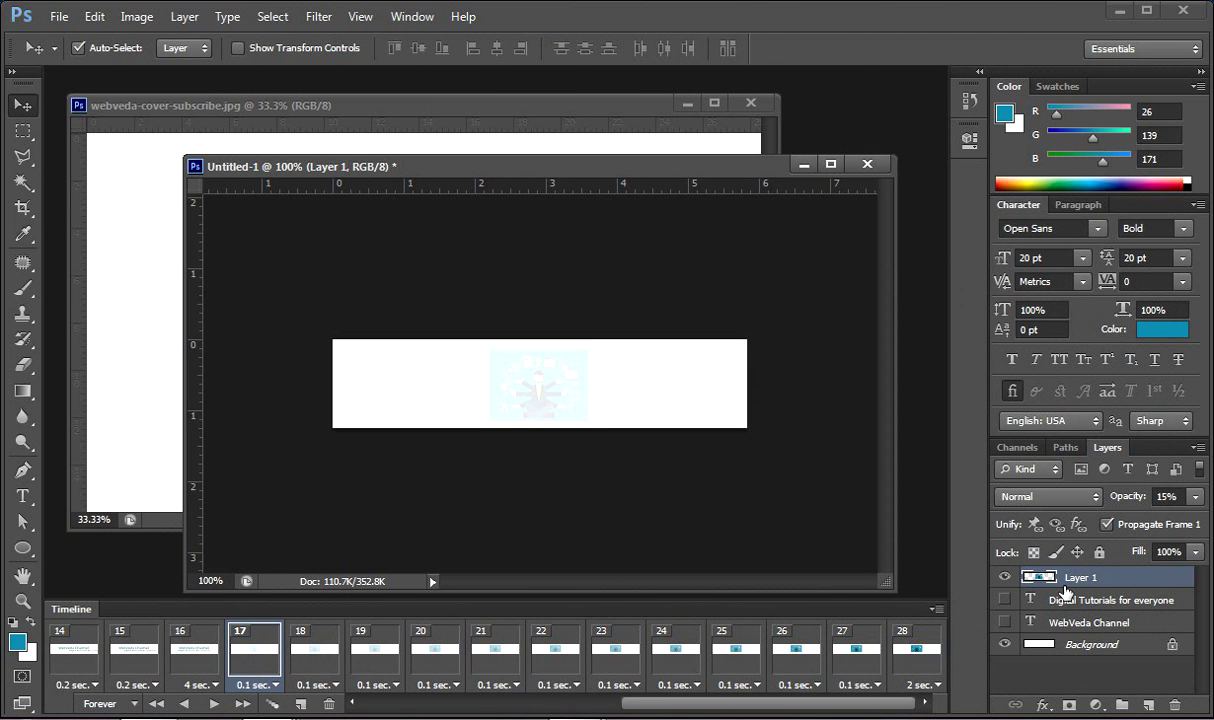
pyautogui.click(1130, 600)
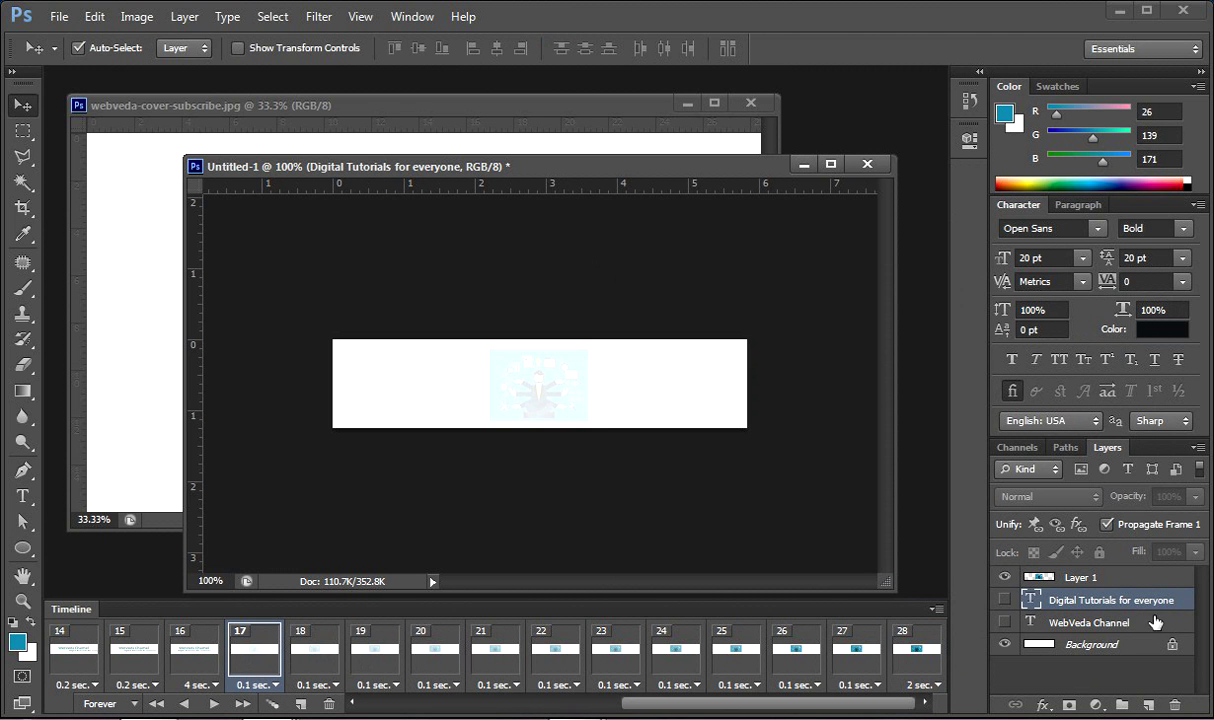
pyautogui.click(1148, 708)
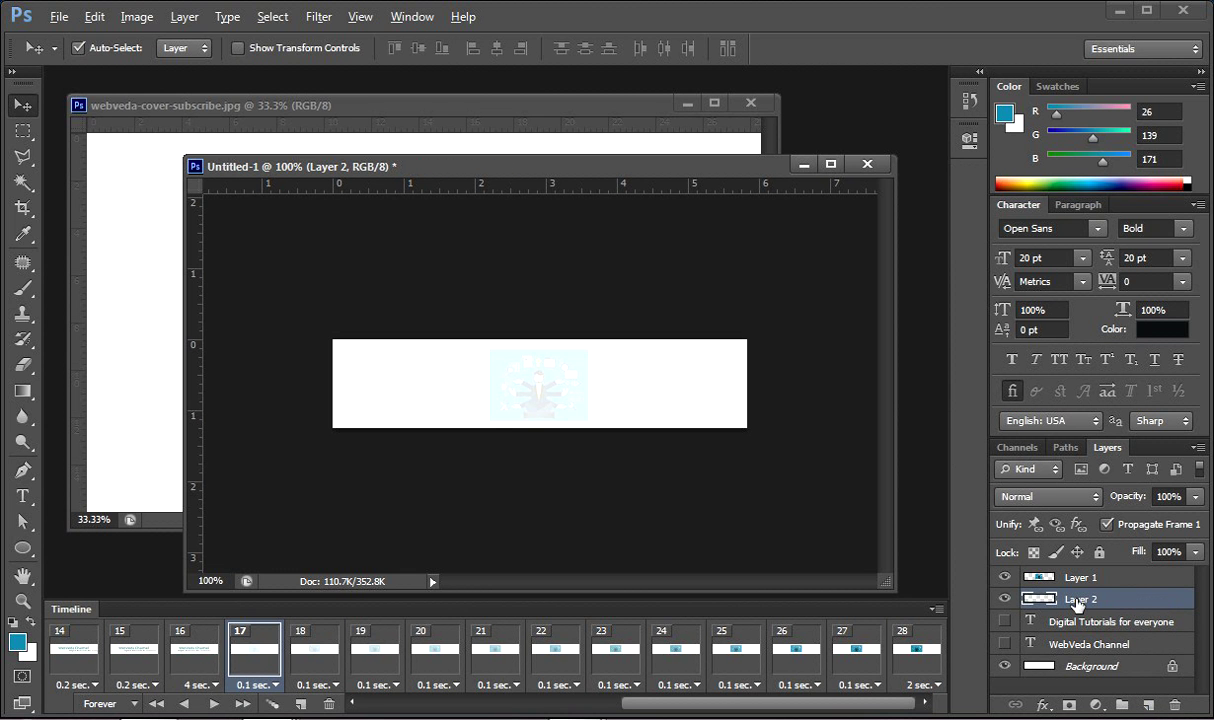
pyautogui.hotkey('alt', 'BackSpace')
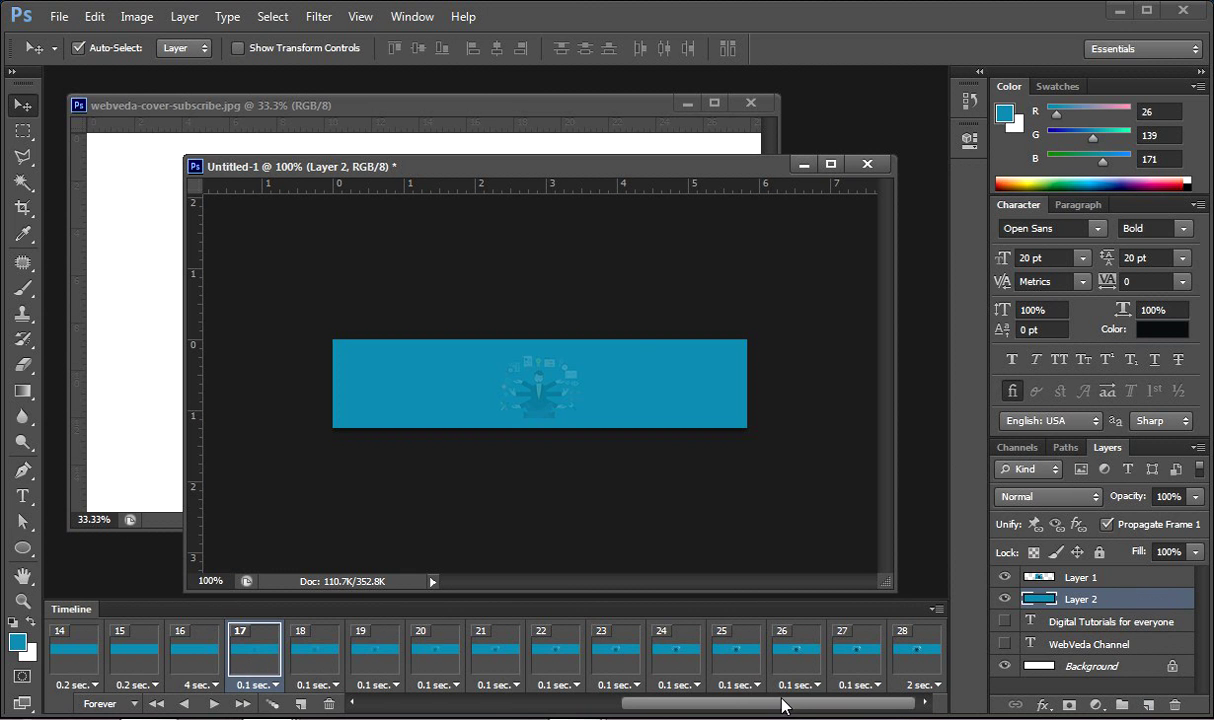
# Step: Hide the blue fill layer in frame 1
pyautogui.moveTo(782, 706); pyautogui.dragTo(479, 716)
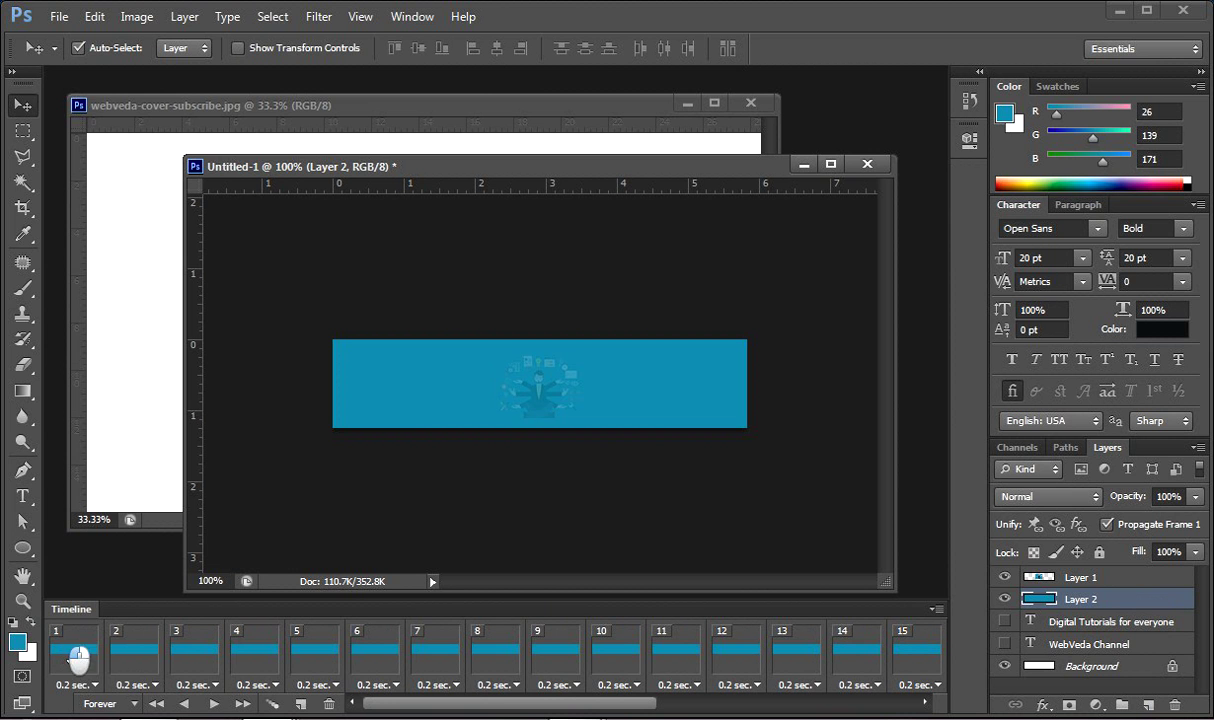
pyautogui.click(73, 659)
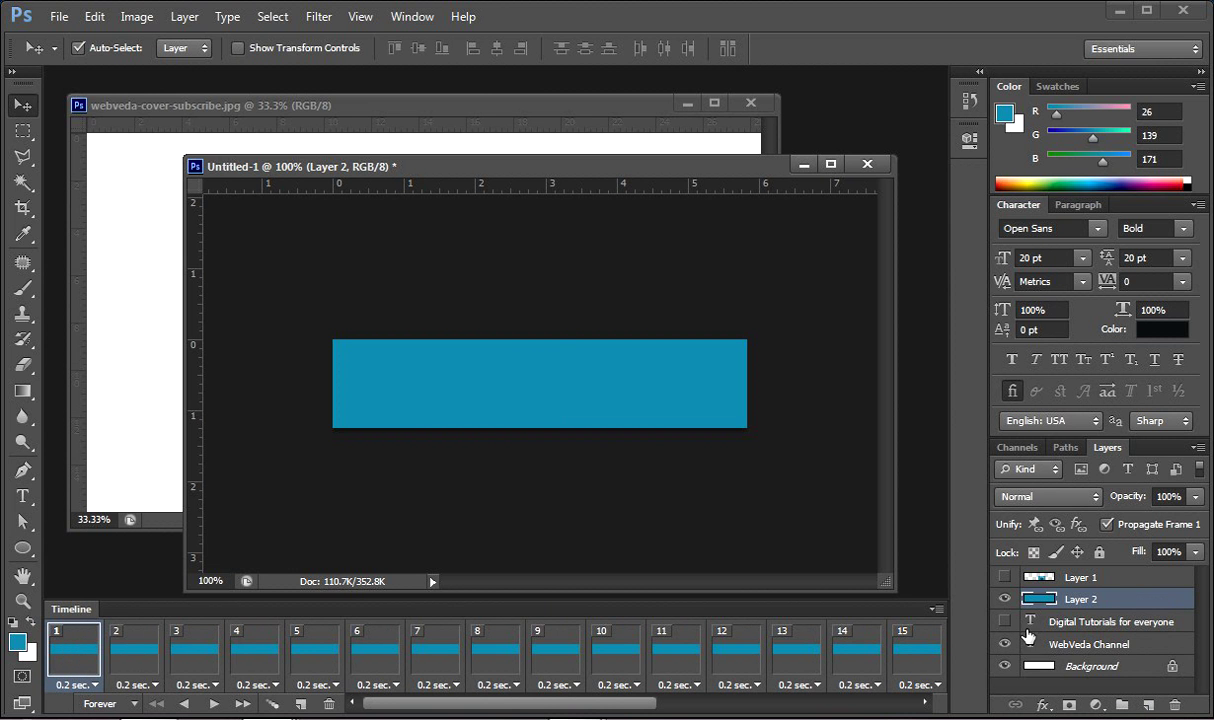
pyautogui.click(1005, 599)
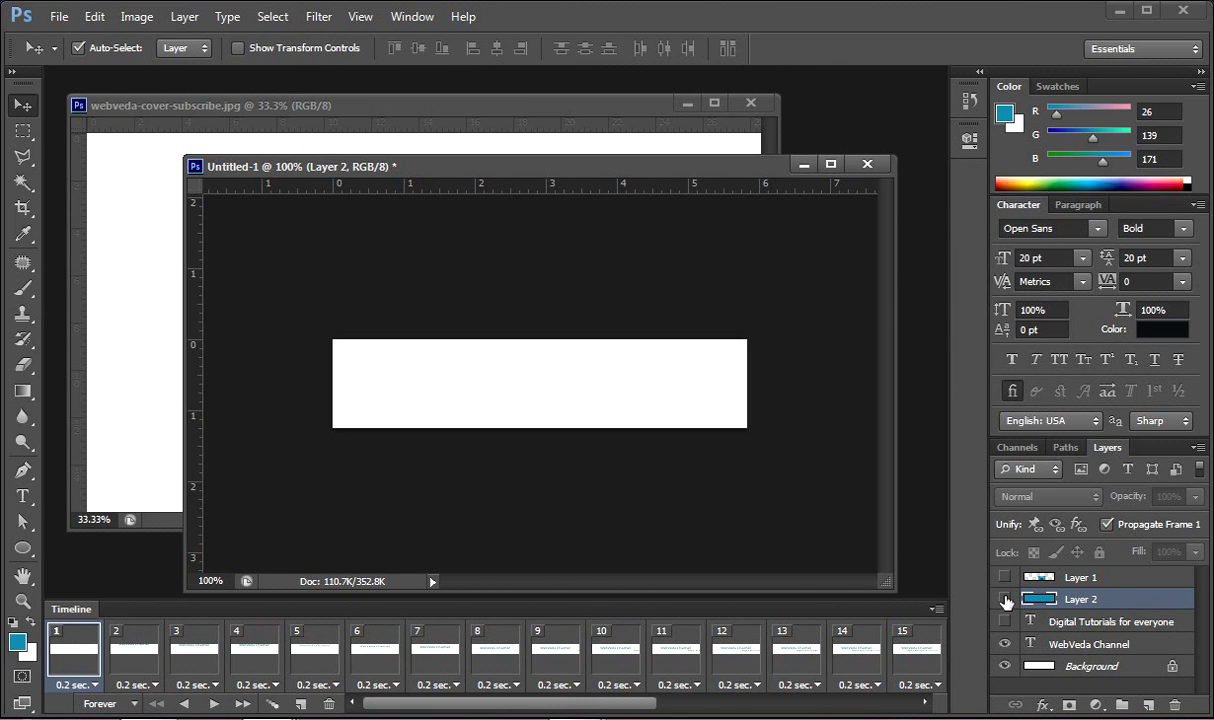
# Step: Make the blue fill layer visible in frame 17, behind the faded illustration
pyautogui.moveTo(549, 703); pyautogui.dragTo(680, 703)
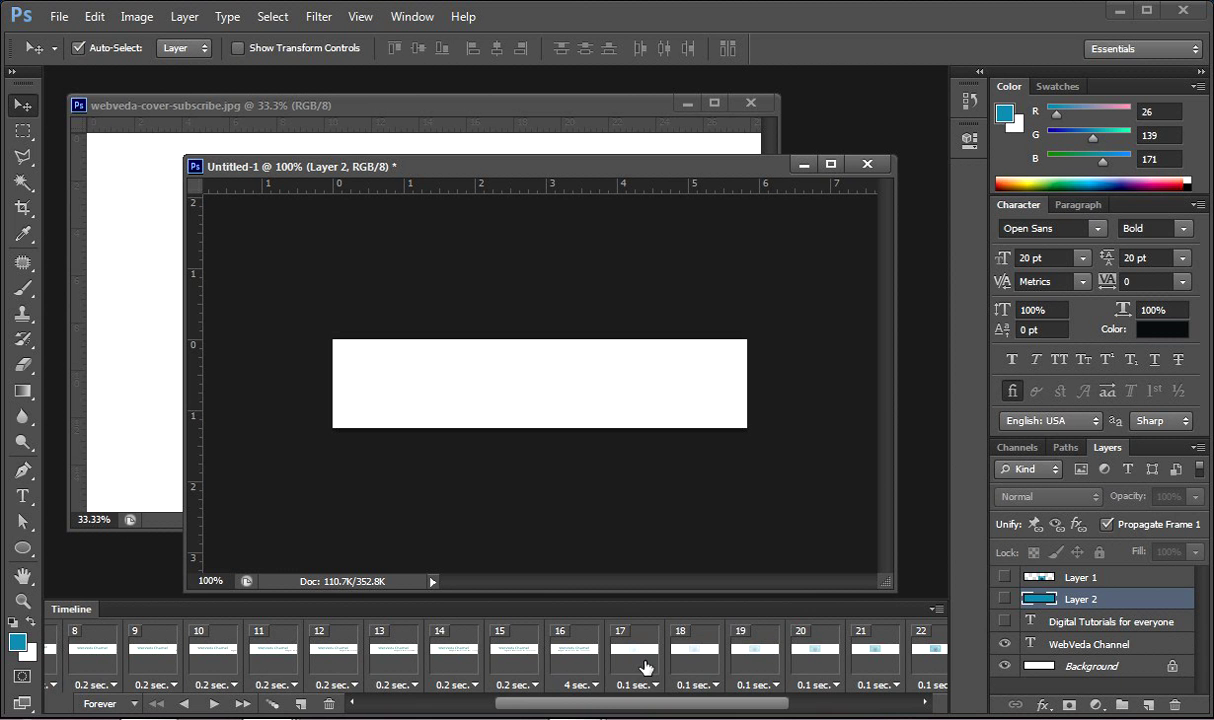
pyautogui.click(645, 668)
pyautogui.moveTo(646, 703); pyautogui.dragTo(740, 705)
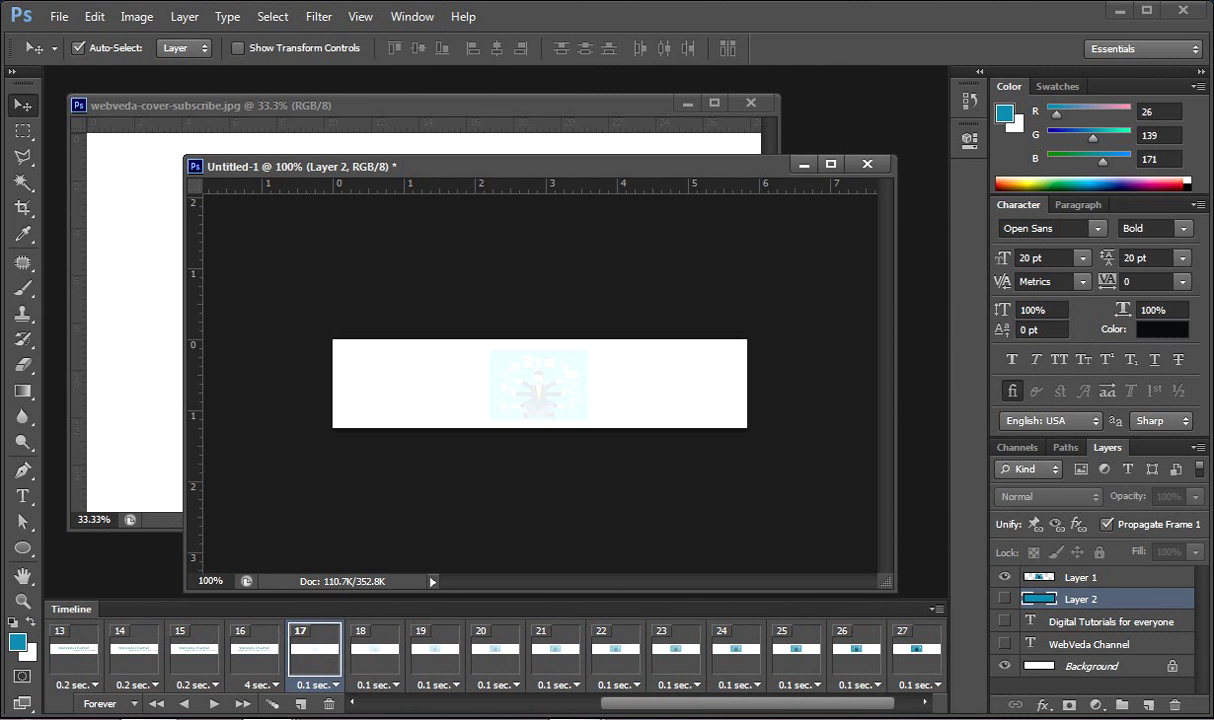
pyautogui.click(1004, 599)
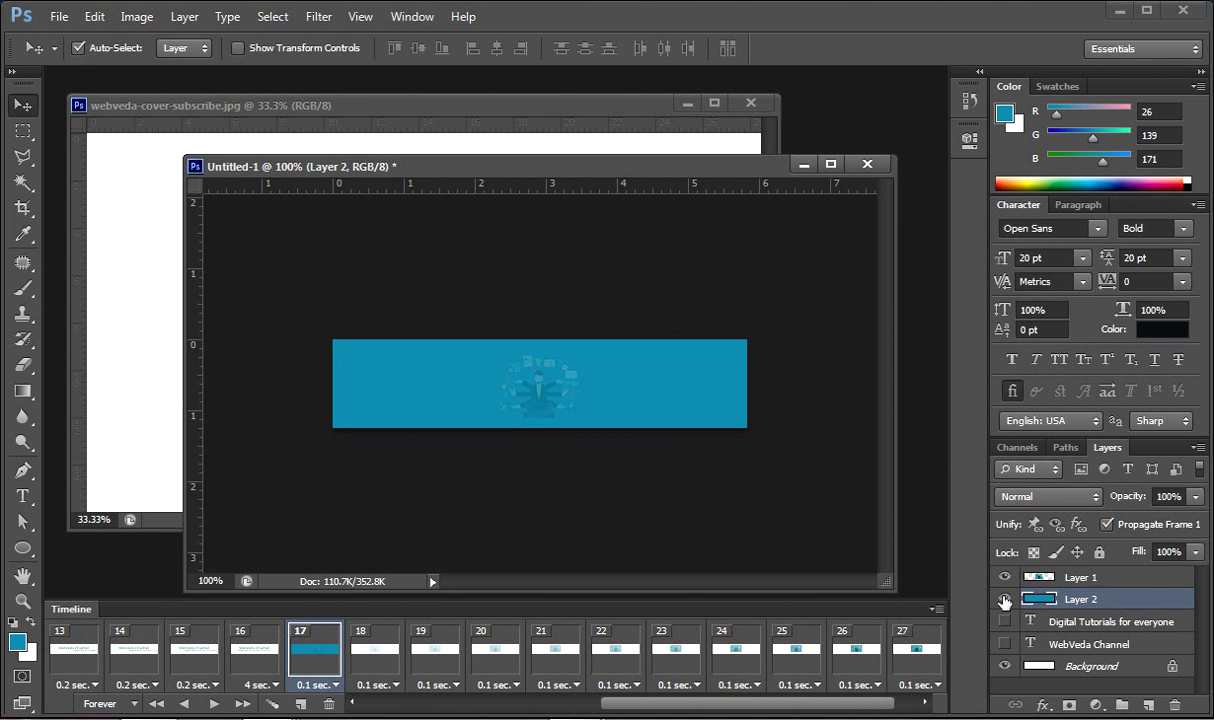
# Step: Make the blue fill layer visible in frames 18 through 28
pyautogui.click(381, 657)
pyautogui.keyDown('shift'); pyautogui.click(918, 650); pyautogui.keyUp('shift')
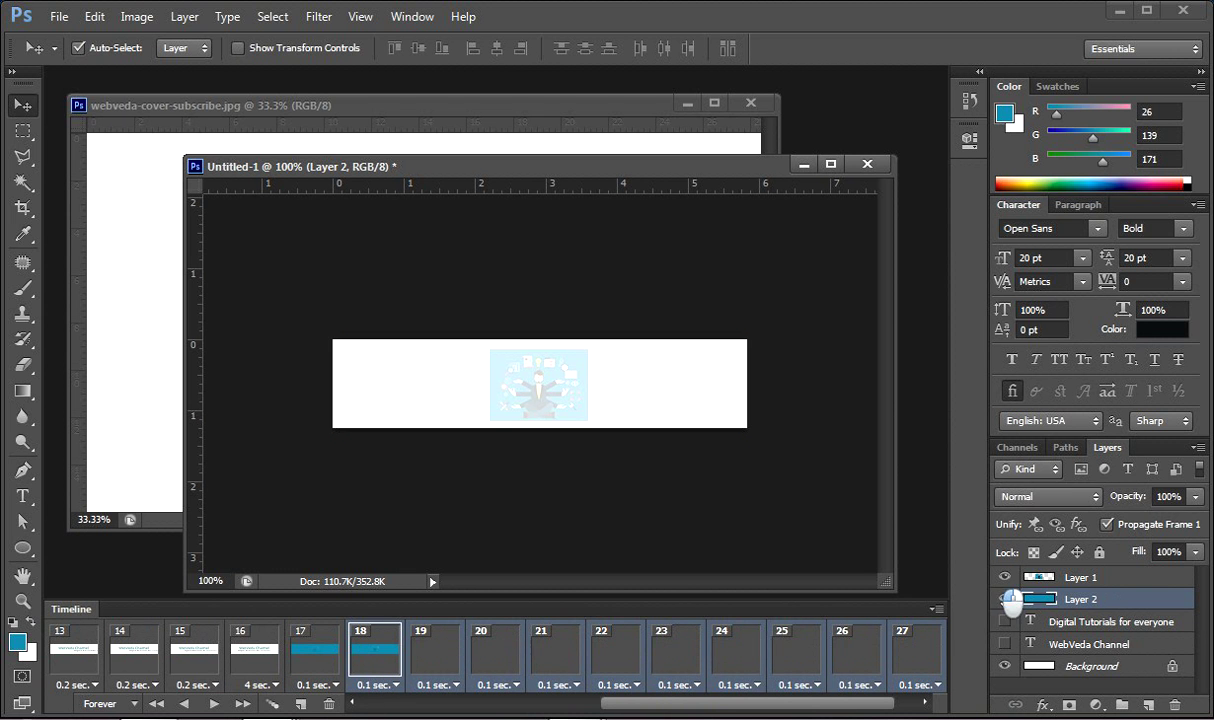
pyautogui.click(1006, 599)
pyautogui.moveTo(645, 712); pyautogui.dragTo(666, 712)
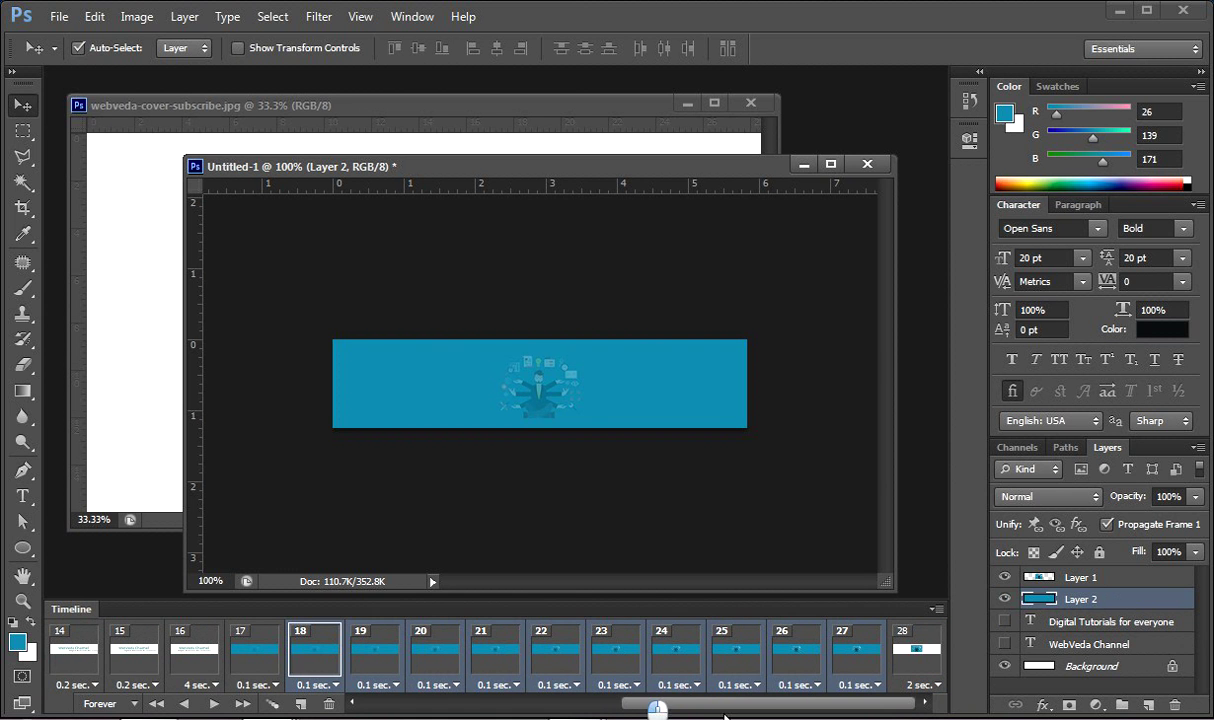
pyautogui.click(915, 650)
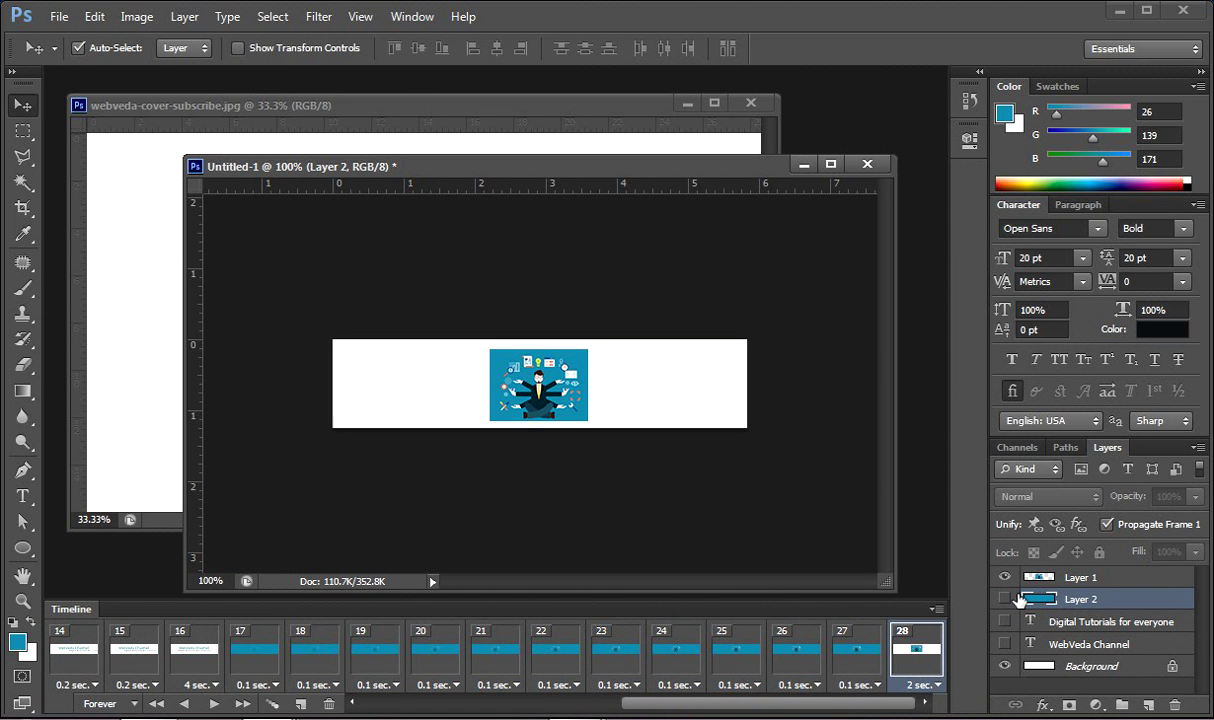
pyautogui.click(1005, 599)
pyautogui.moveTo(820, 706); pyautogui.dragTo(558, 713)
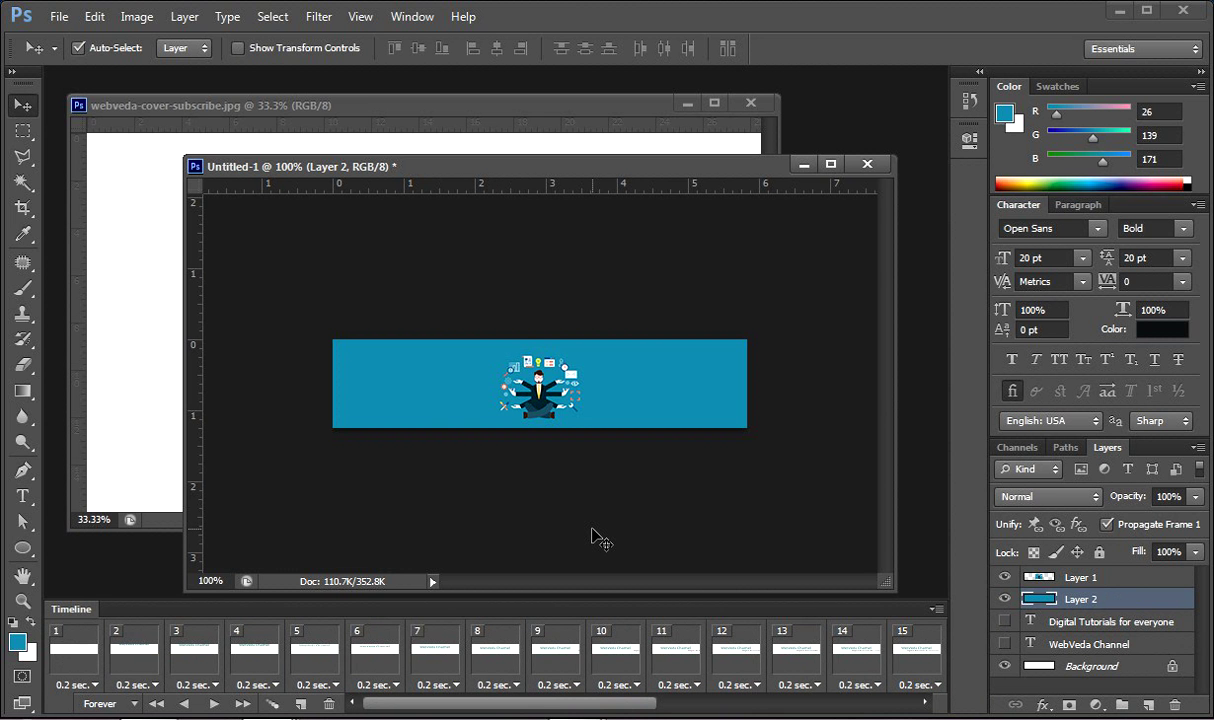
# Step: Save the document to the Desktop as Banner in Photoshop format with layers and Maximize Compatibility on
pyautogui.hotkey('ctrl', 's')
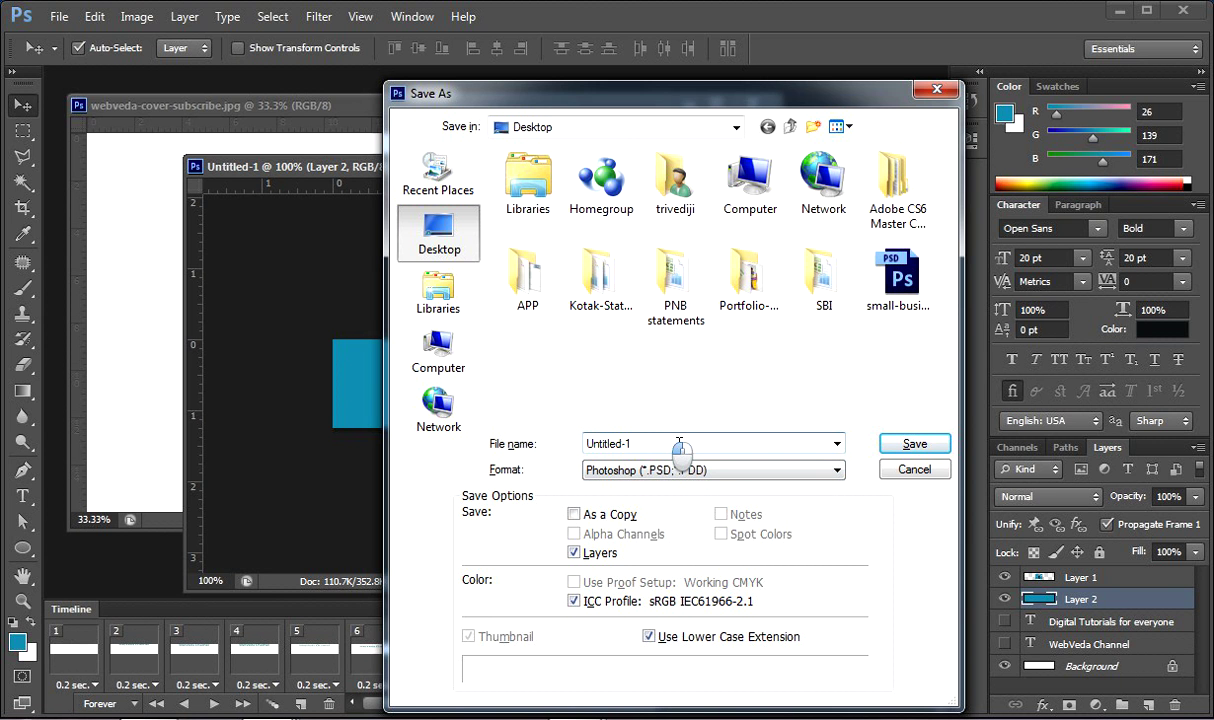
pyautogui.write('Banner')
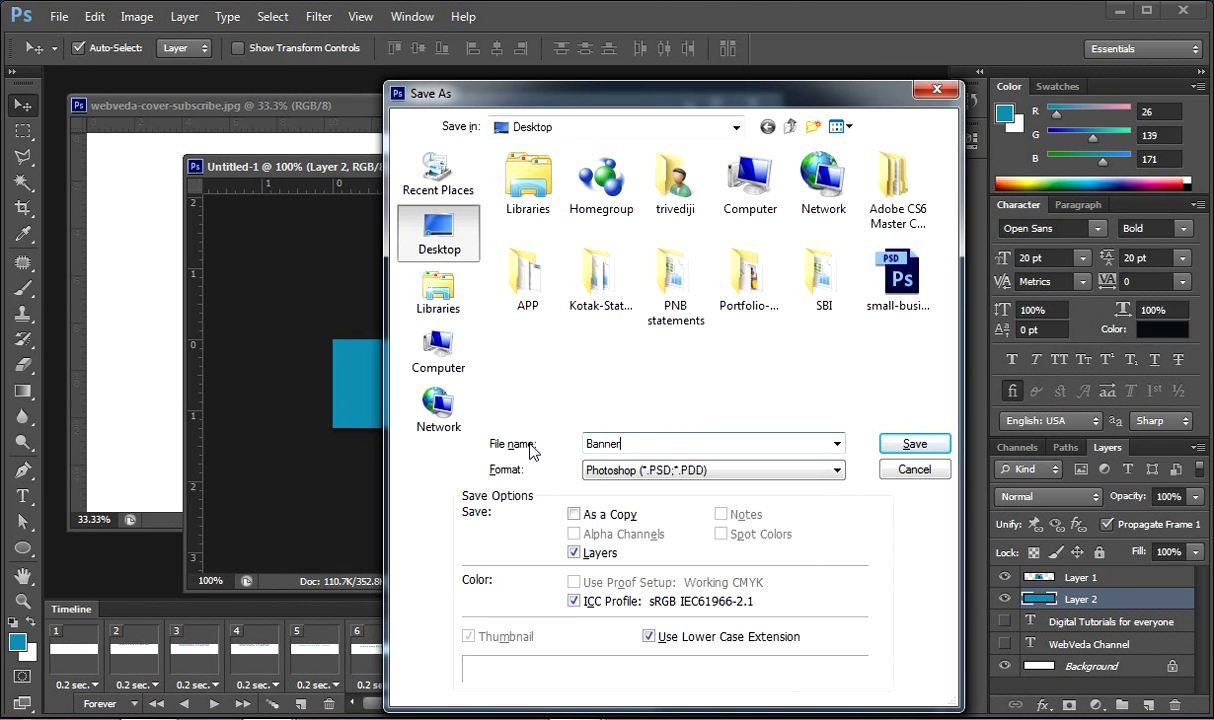
pyautogui.press('Return')
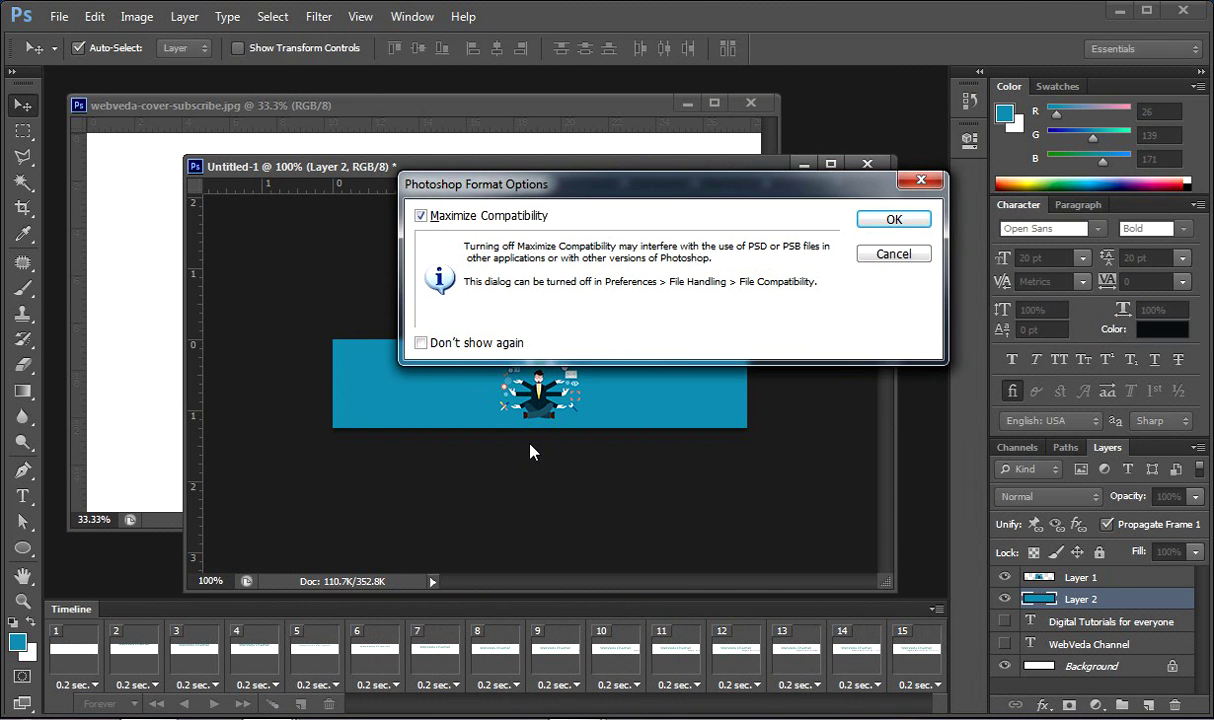
pyautogui.press('Return')
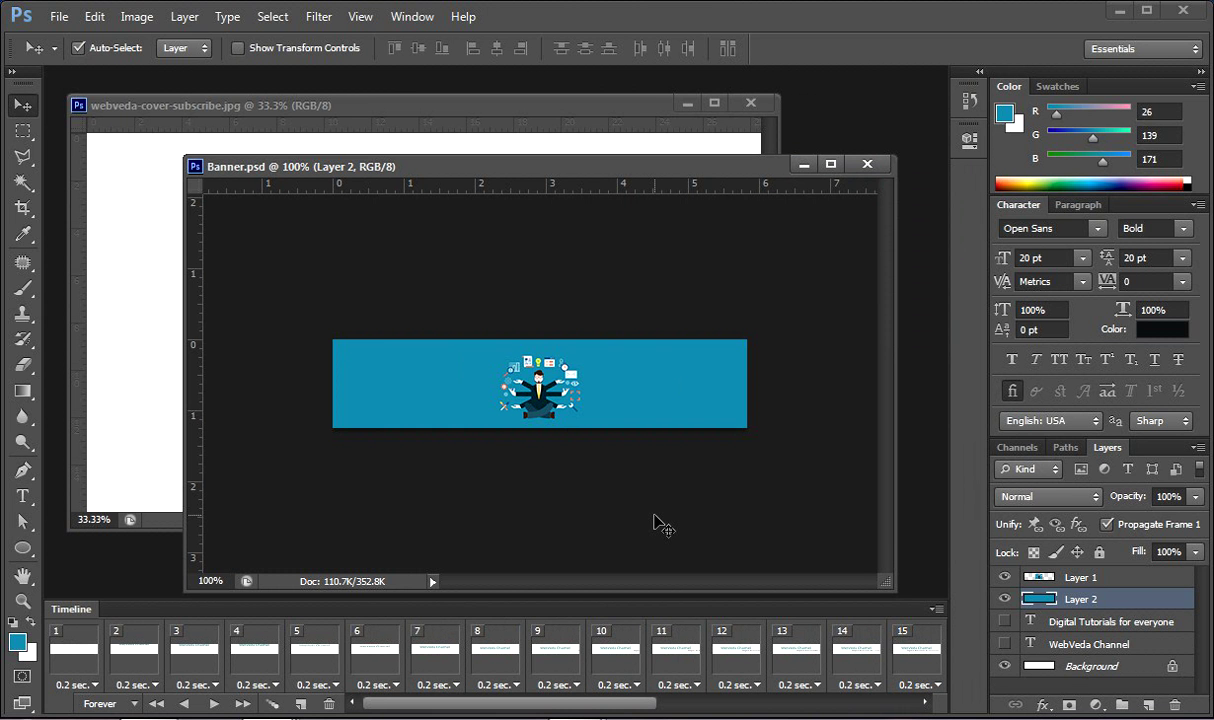
# Step: Set up a web export of the banner in GIF format and play its animation preview
pyautogui.click(60, 18)
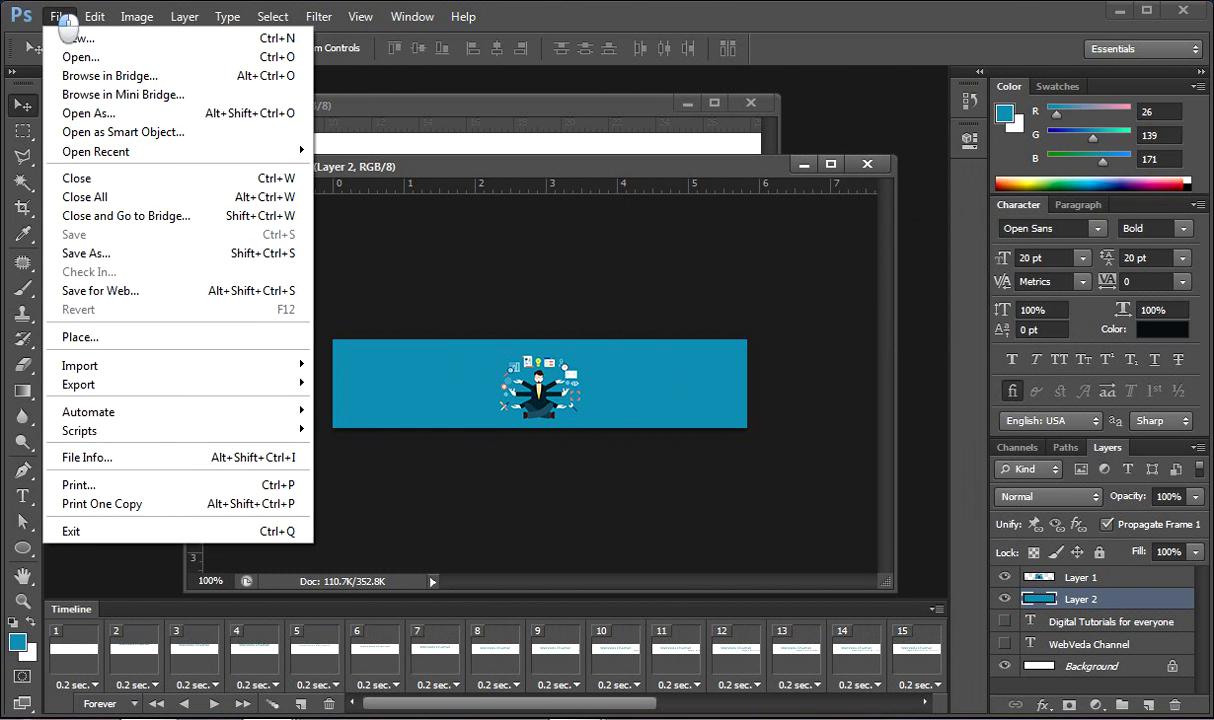
pyautogui.click(155, 289)
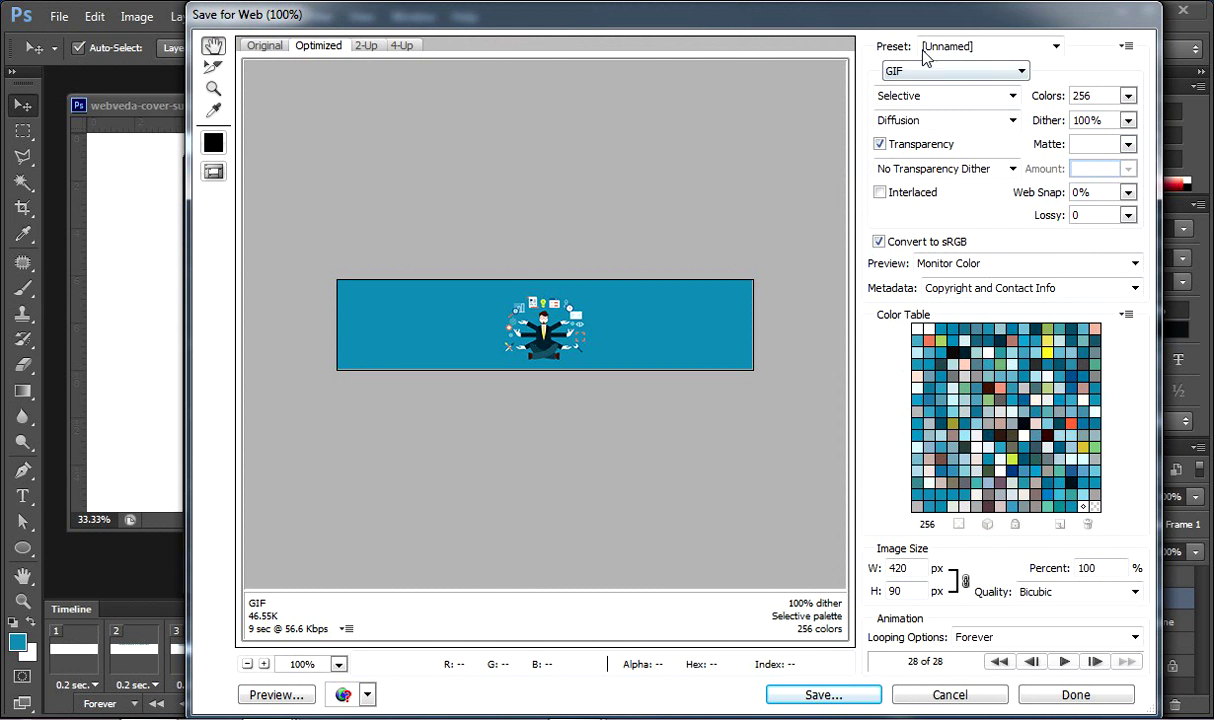
pyautogui.click(1019, 72)
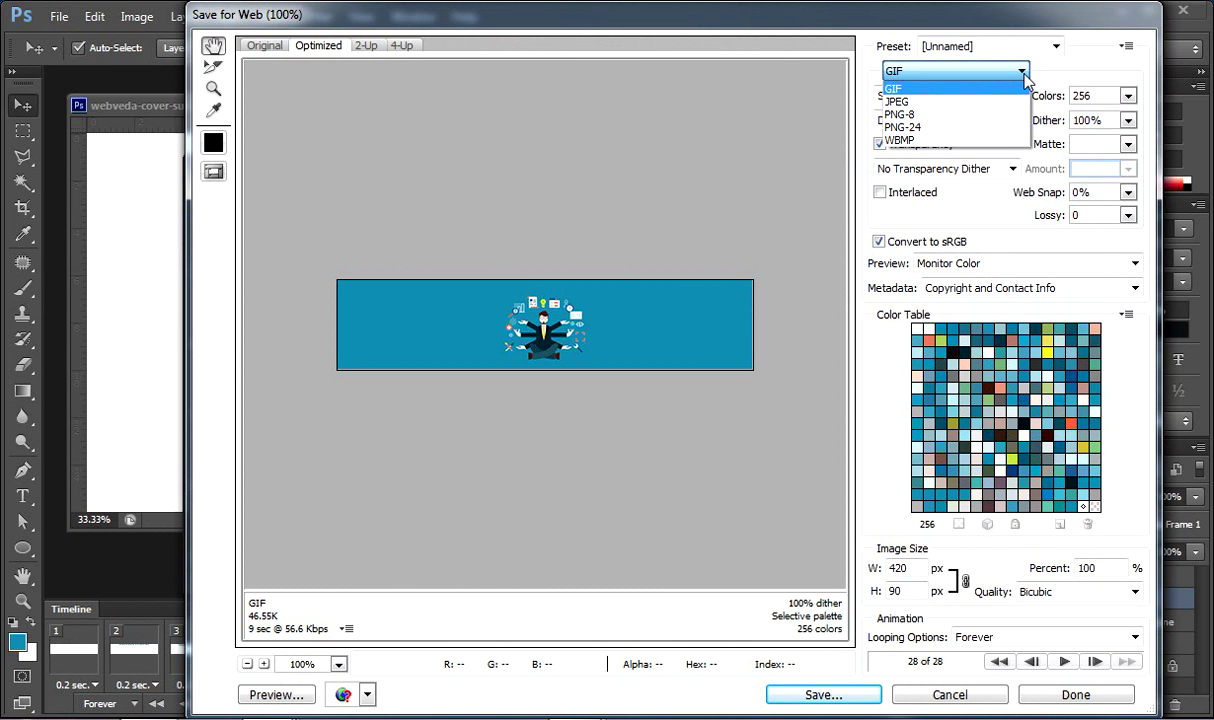
pyautogui.click(952, 88)
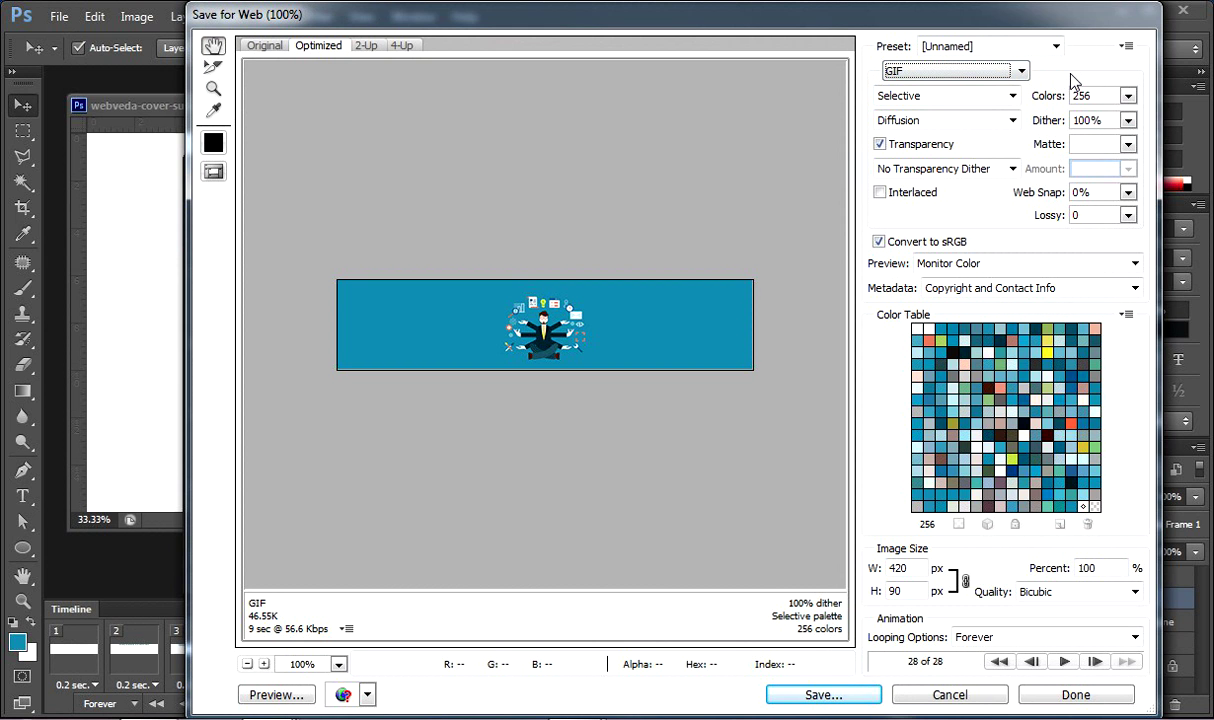
pyautogui.click(1065, 661)
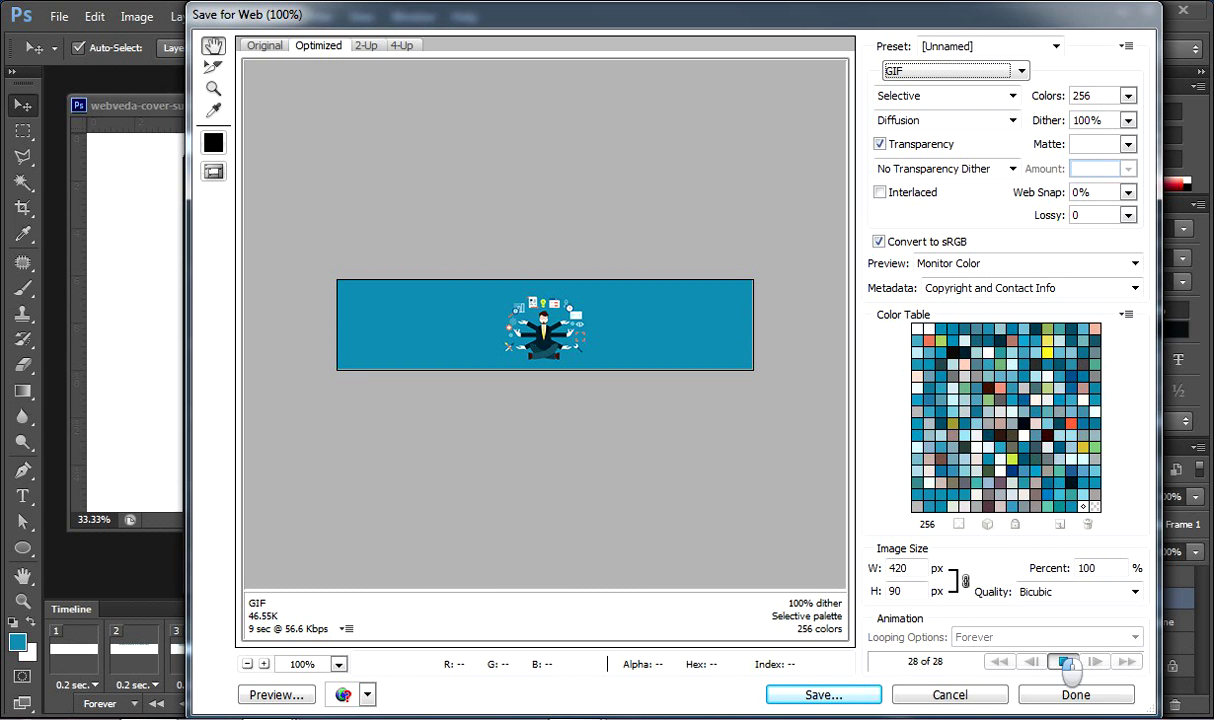
pyautogui.click(1064, 664)
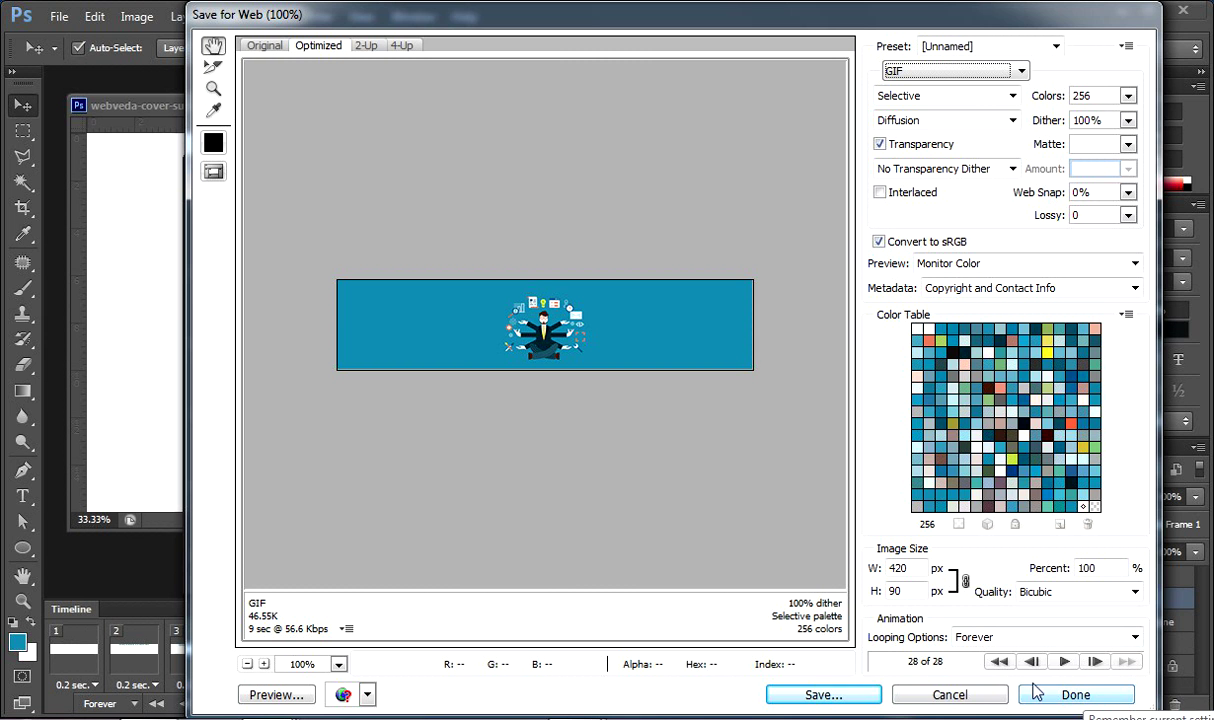
# Step: Save the optimized GIF to the Desktop as Banner, images only with default settings
pyautogui.click(834, 700)
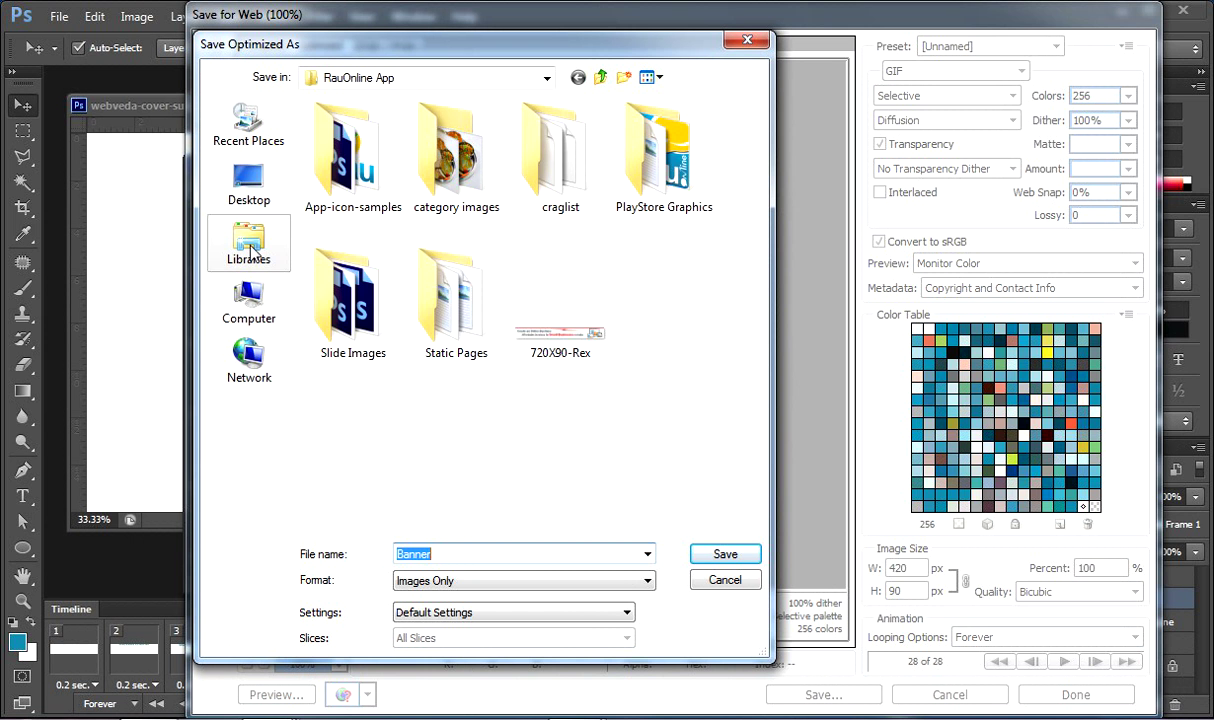
pyautogui.click(250, 182)
pyautogui.click(435, 554)
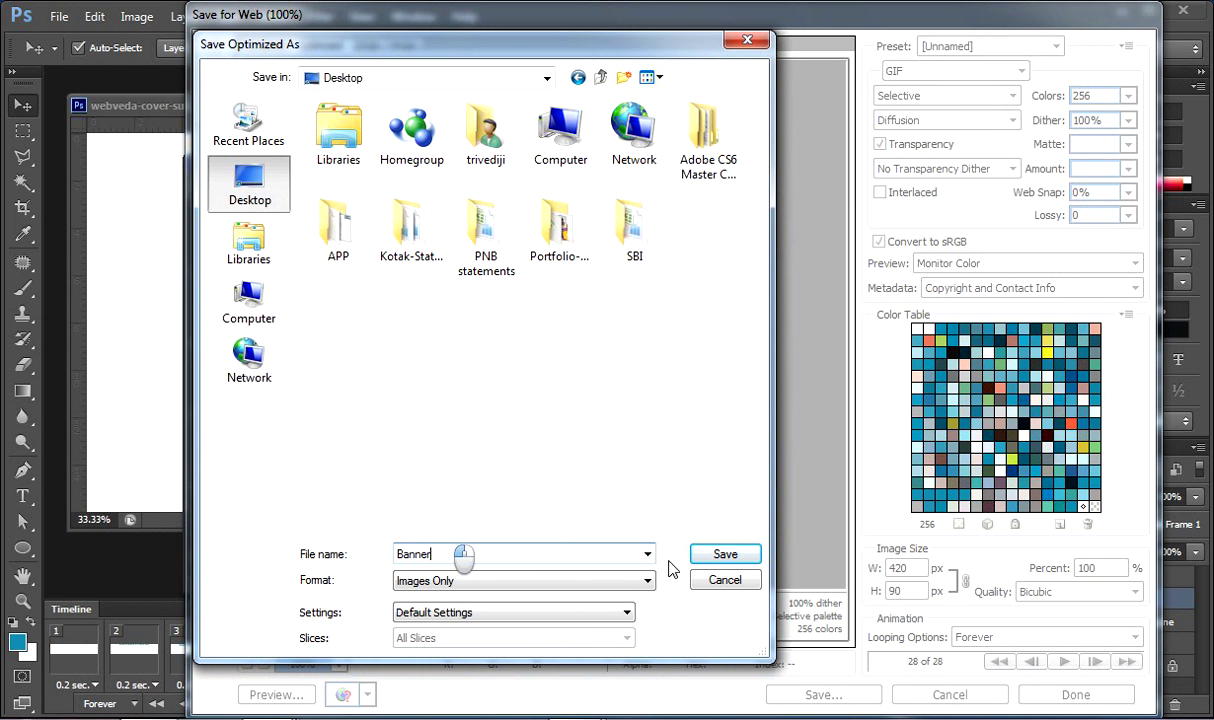
pyautogui.click(726, 556)
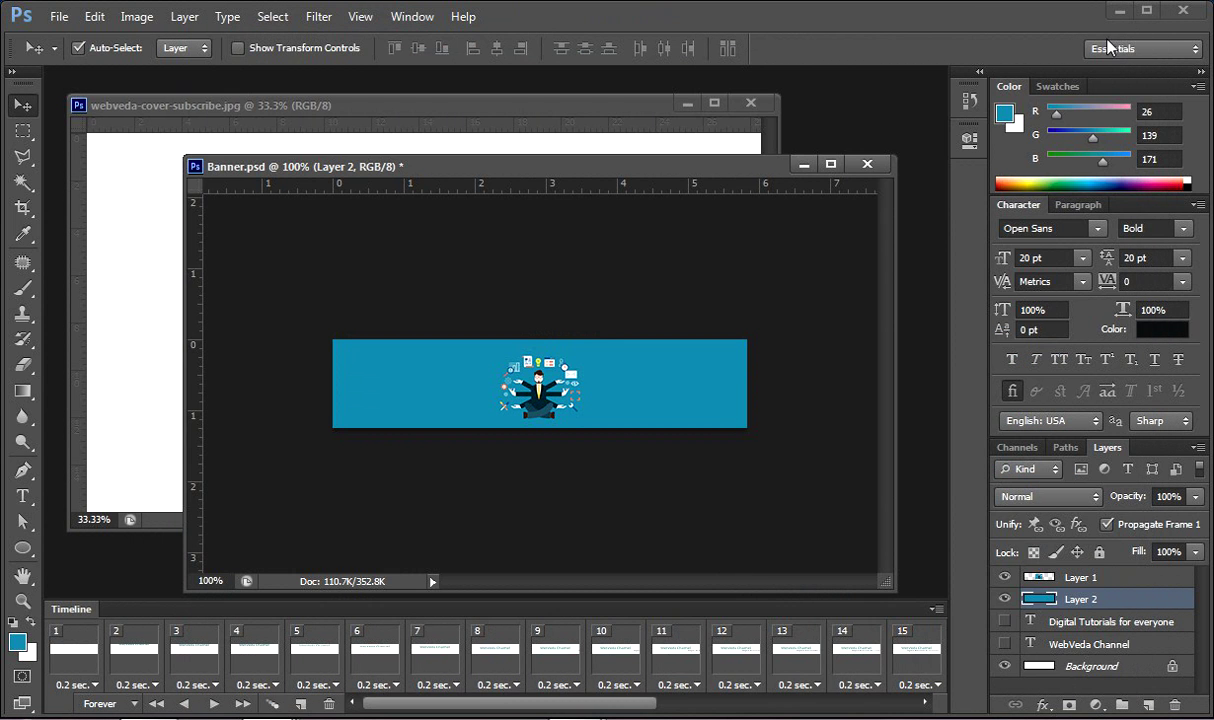
# Step: Switch to the desktop, open the exported Banner GIF in Internet Explorer, decline making it the default browser, and watch the animation
pyautogui.click(1118, 11)
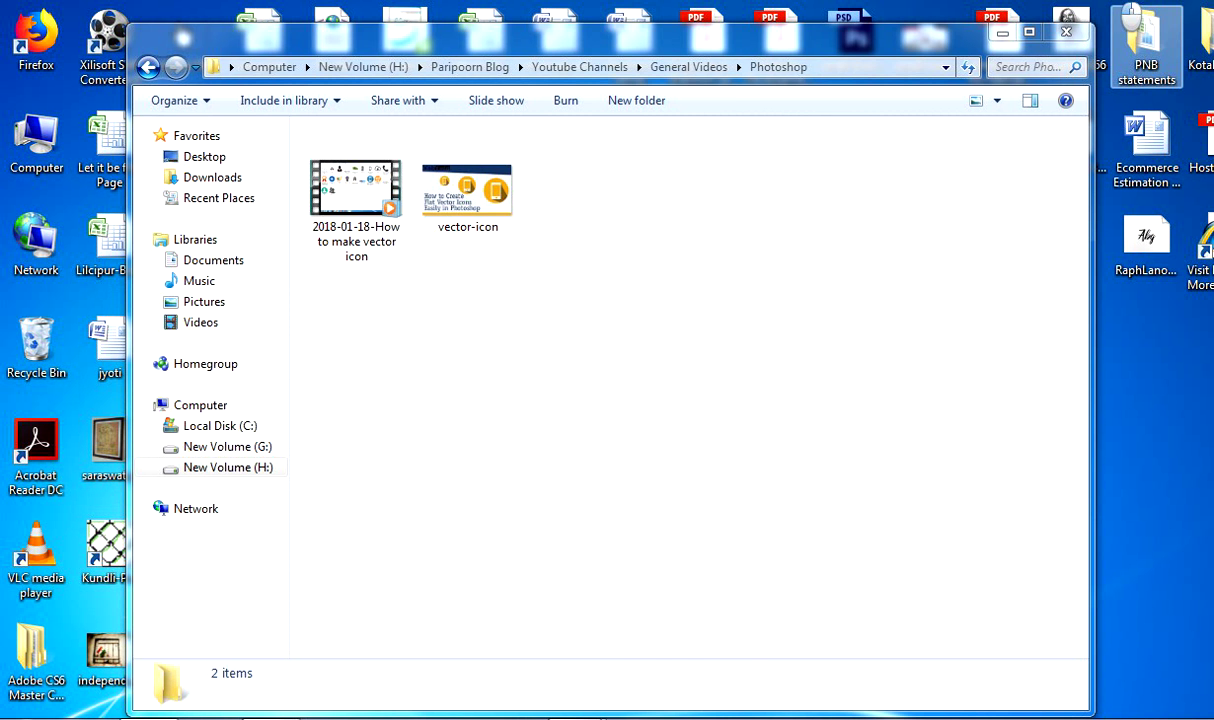
pyautogui.click(945, 24)
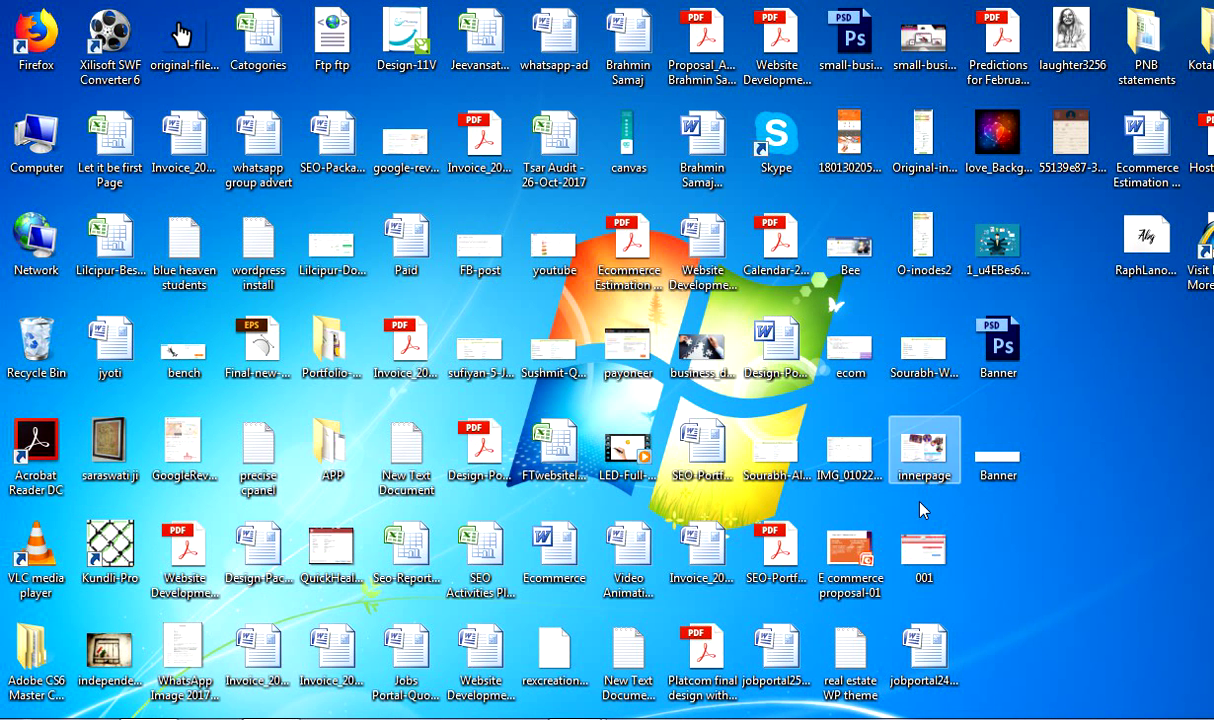
pyautogui.doubleClick(1003, 476)
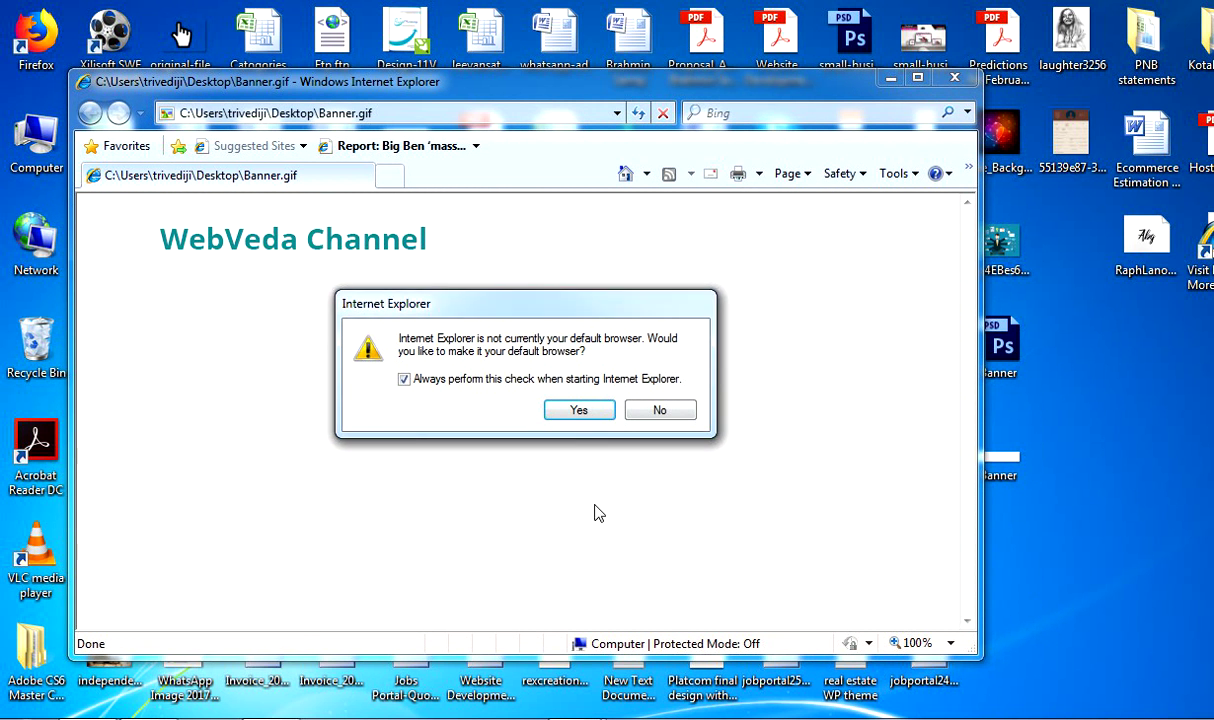
pyautogui.click(654, 411)
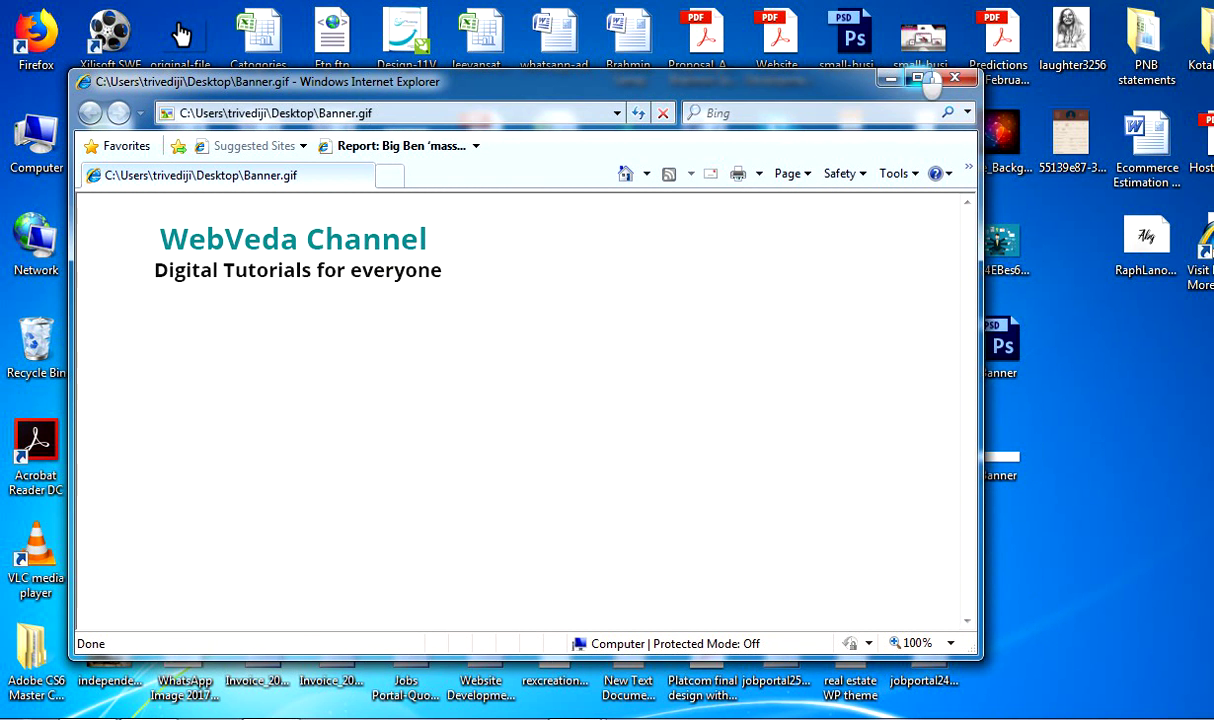
pyautogui.click(918, 78)
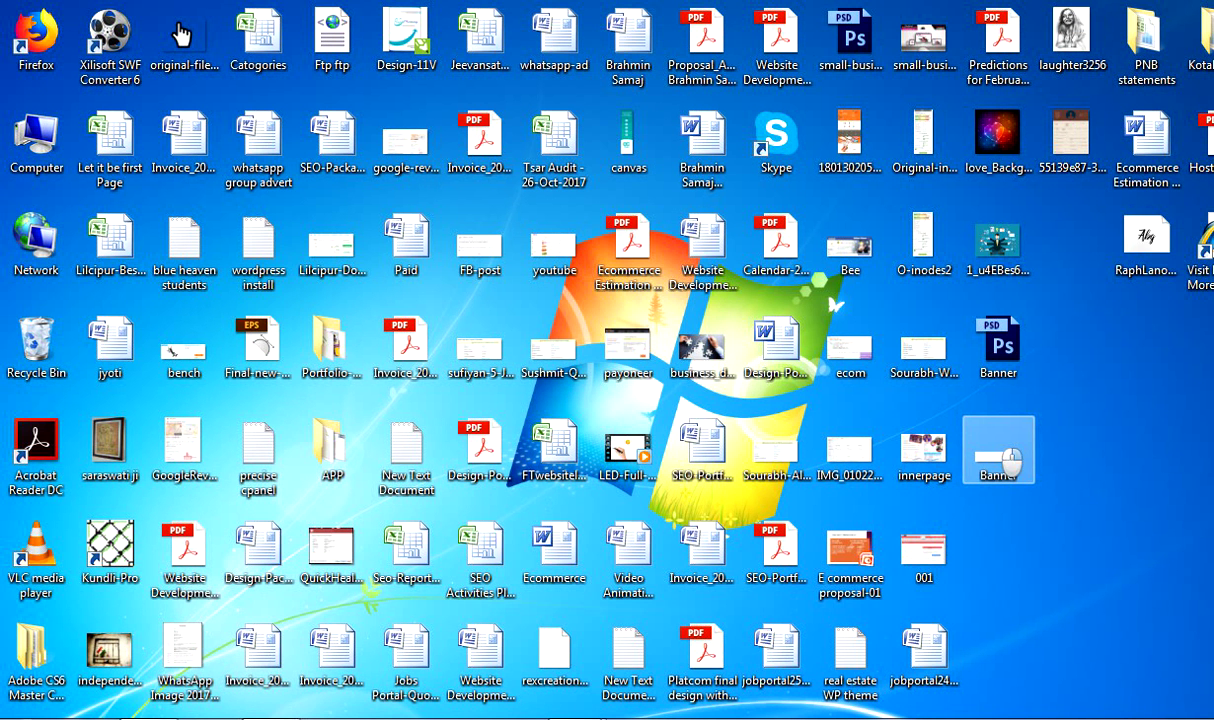
# Step: Open the Banner GIF from the desktop with Google Chrome to check the animation
pyautogui.rightClick(1002, 456)
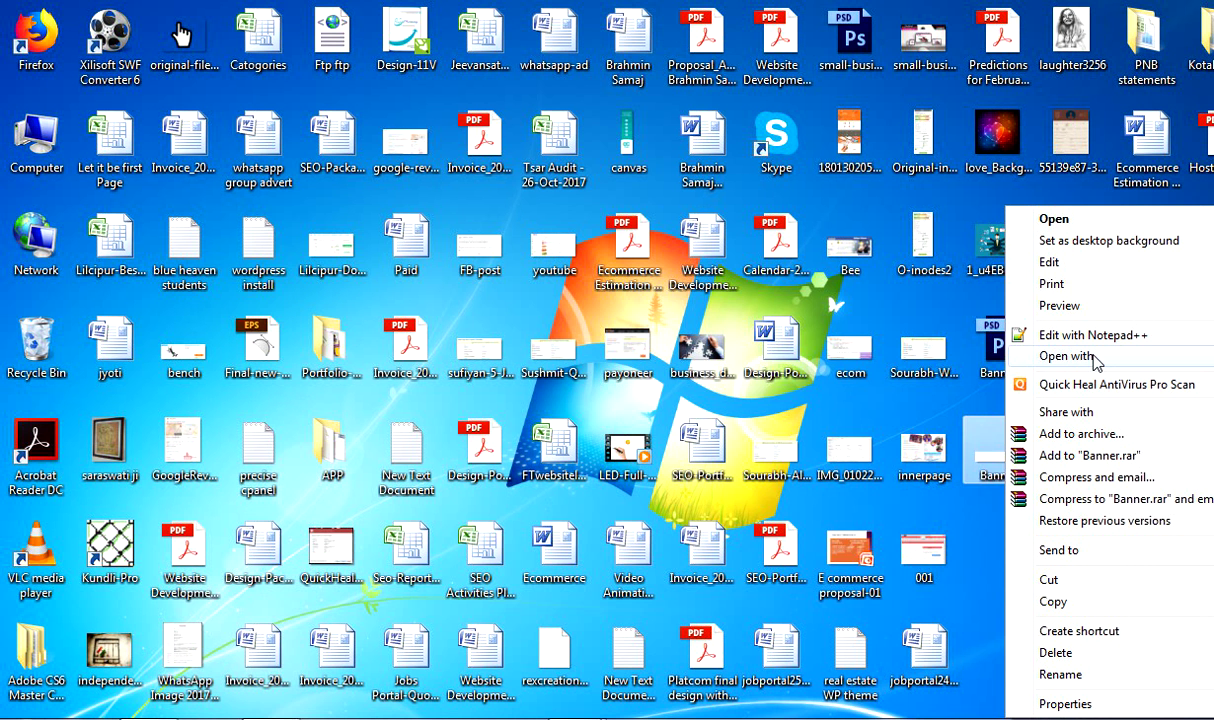
pyautogui.moveTo(1040, 355)
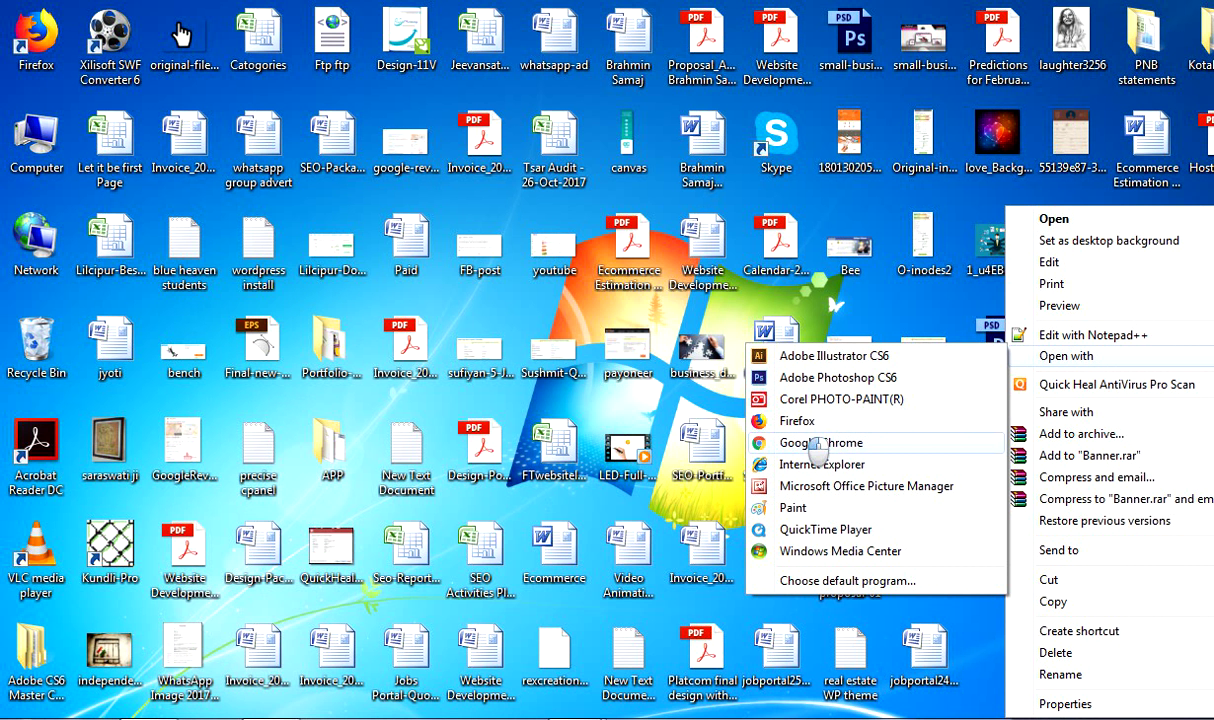
pyautogui.click(778, 442)
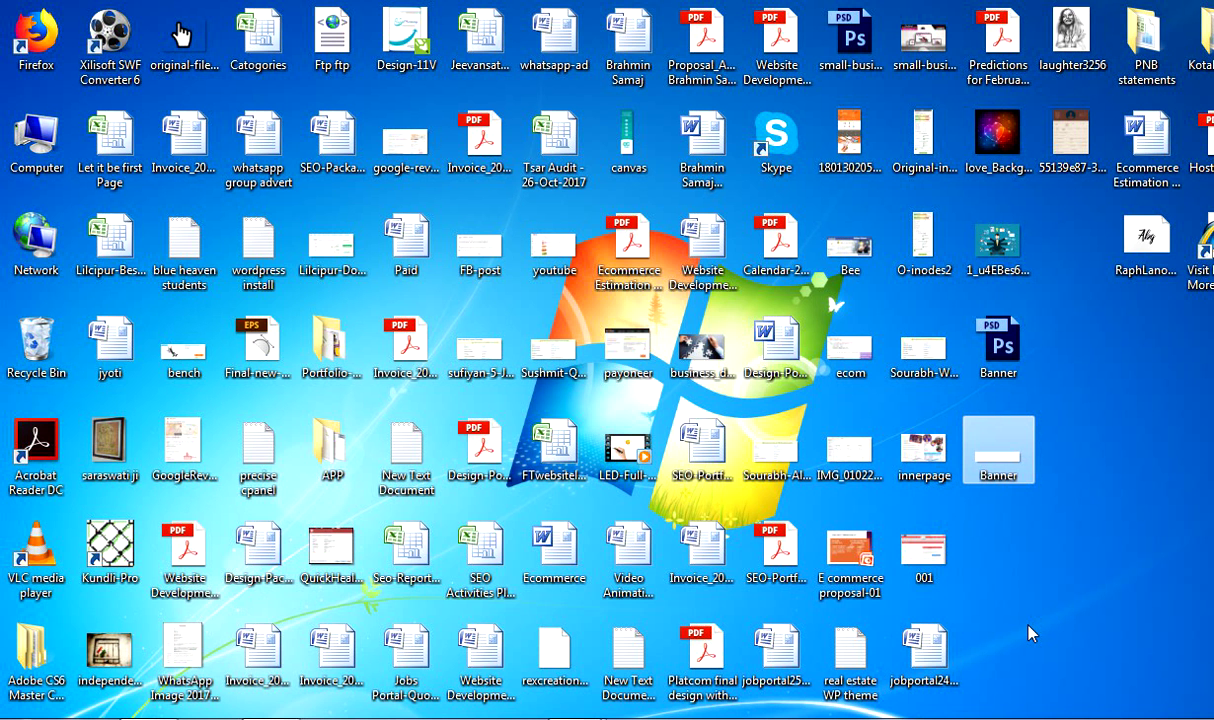
pyautogui.press('Return')
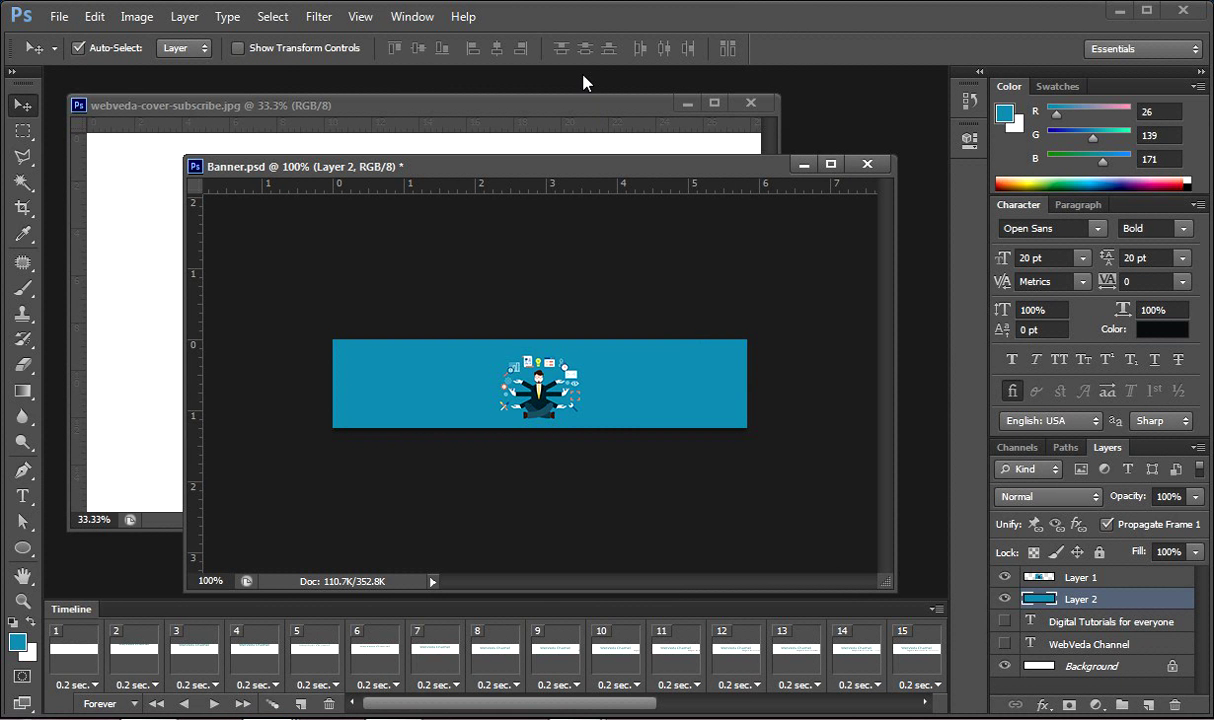
# Step: Bring the webveda-cover-subscribe.jpg document to the front in Photoshop and maximize its window
pyautogui.click(593, 114)
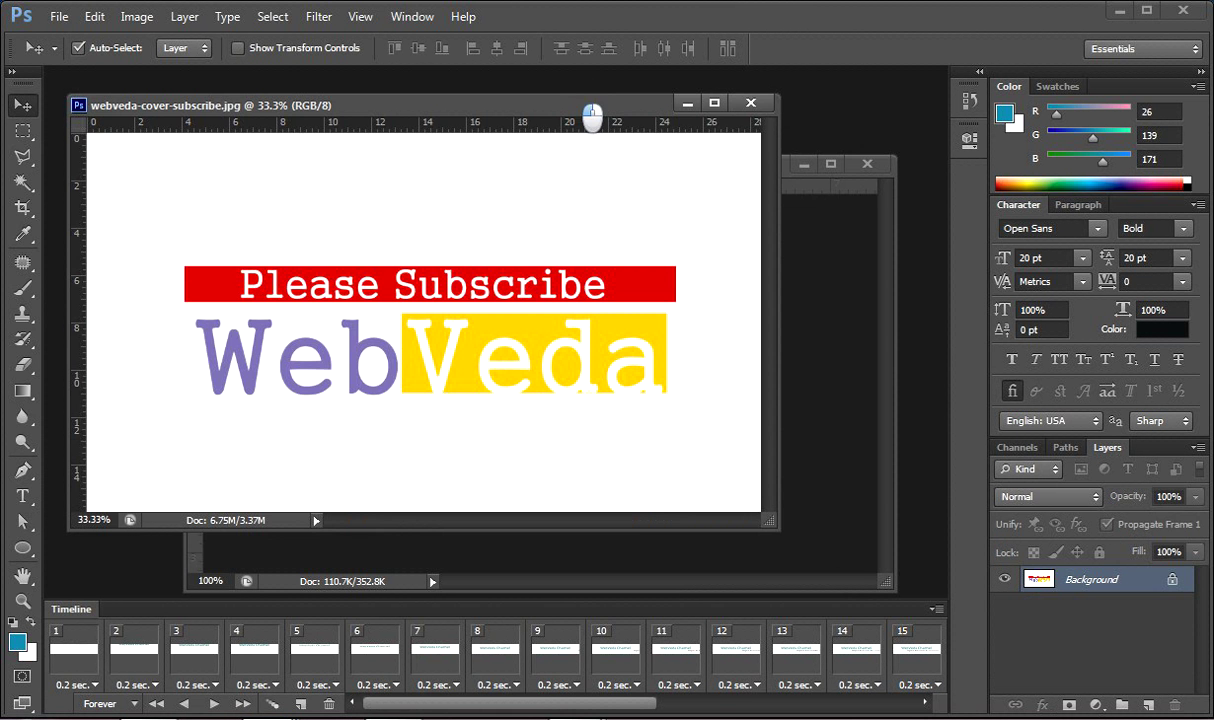
pyautogui.click(714, 102)
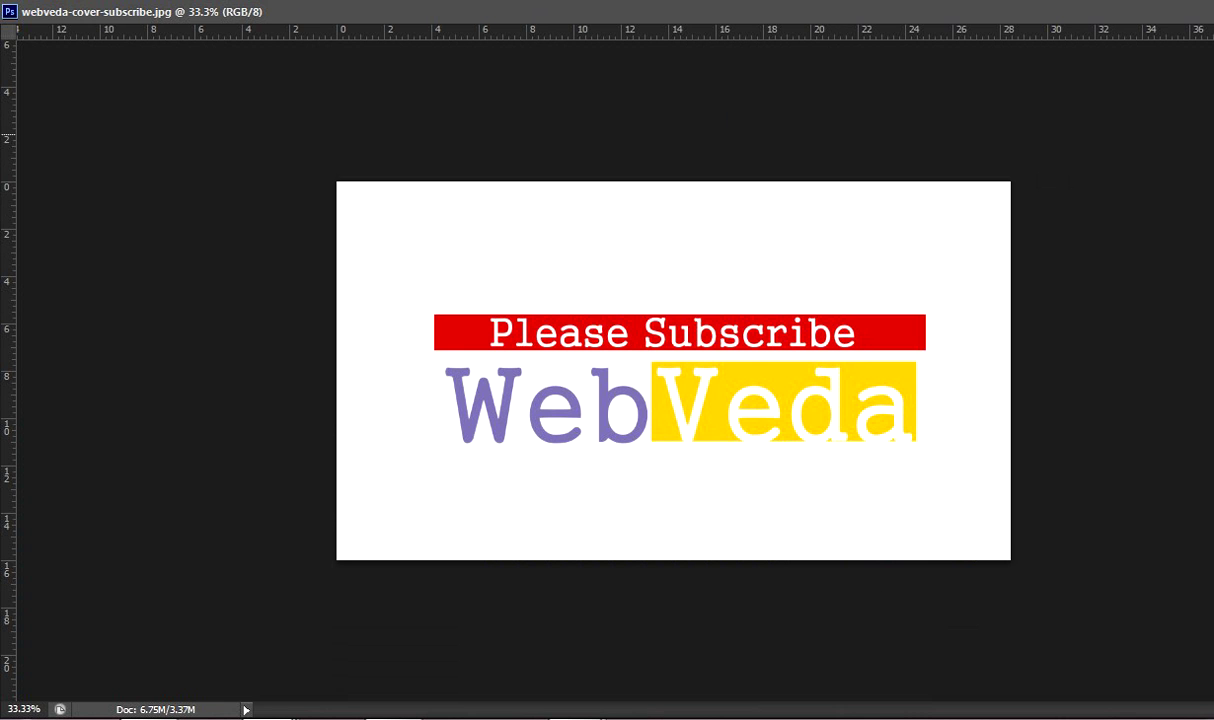